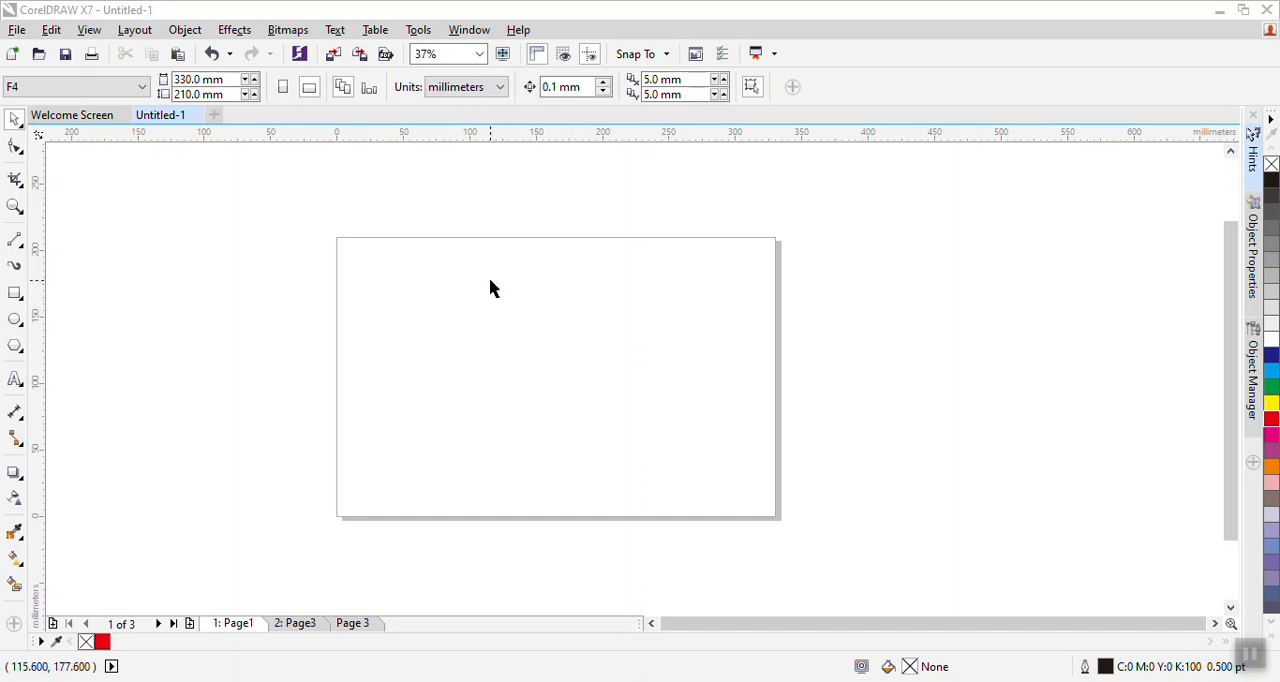
pyautogui.click(312, 92)
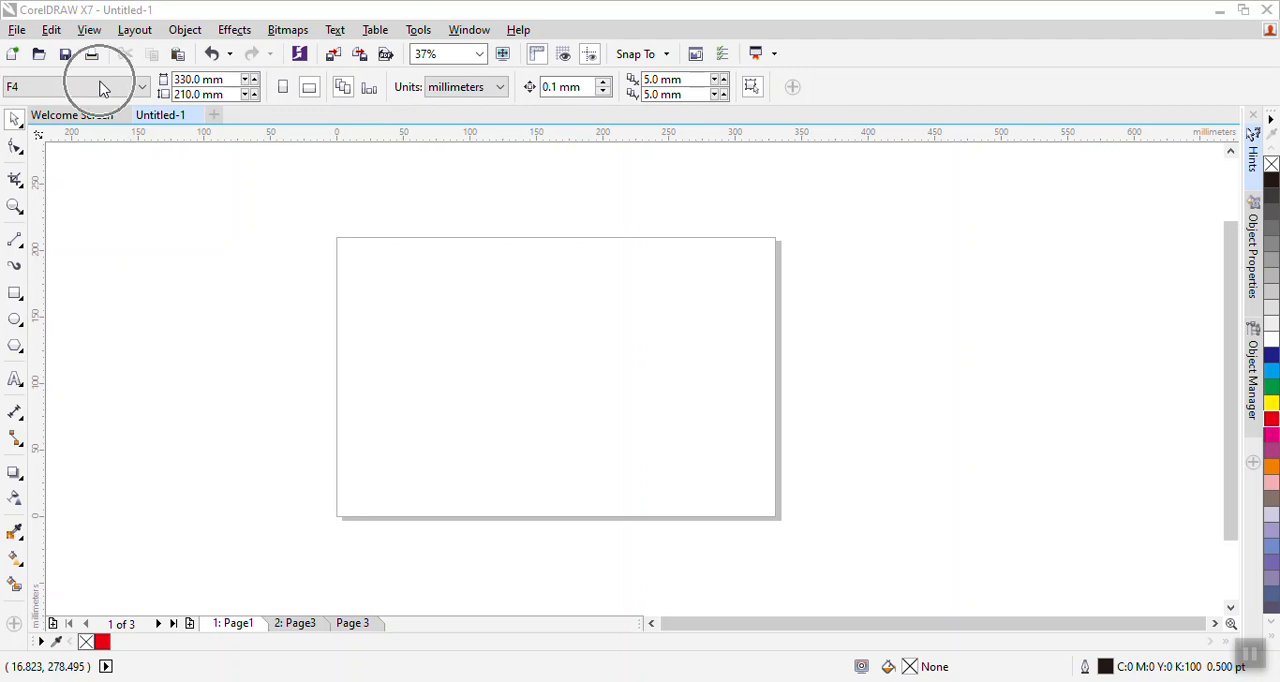
pyautogui.moveTo(364, 280); pyautogui.dragTo(354, 279)
pyautogui.scroll(1, 353, 277)
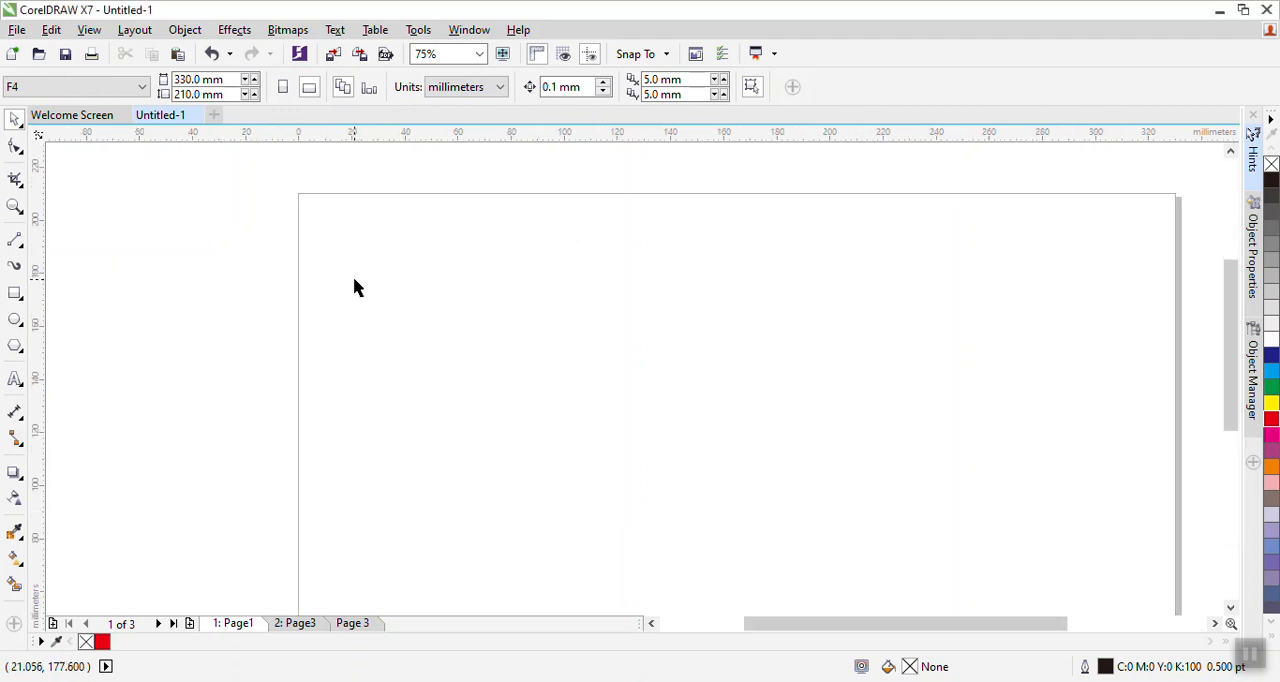
pyautogui.scroll(1, 357, 289)
pyautogui.moveTo(229, 353); pyautogui.dragTo(203, 340)
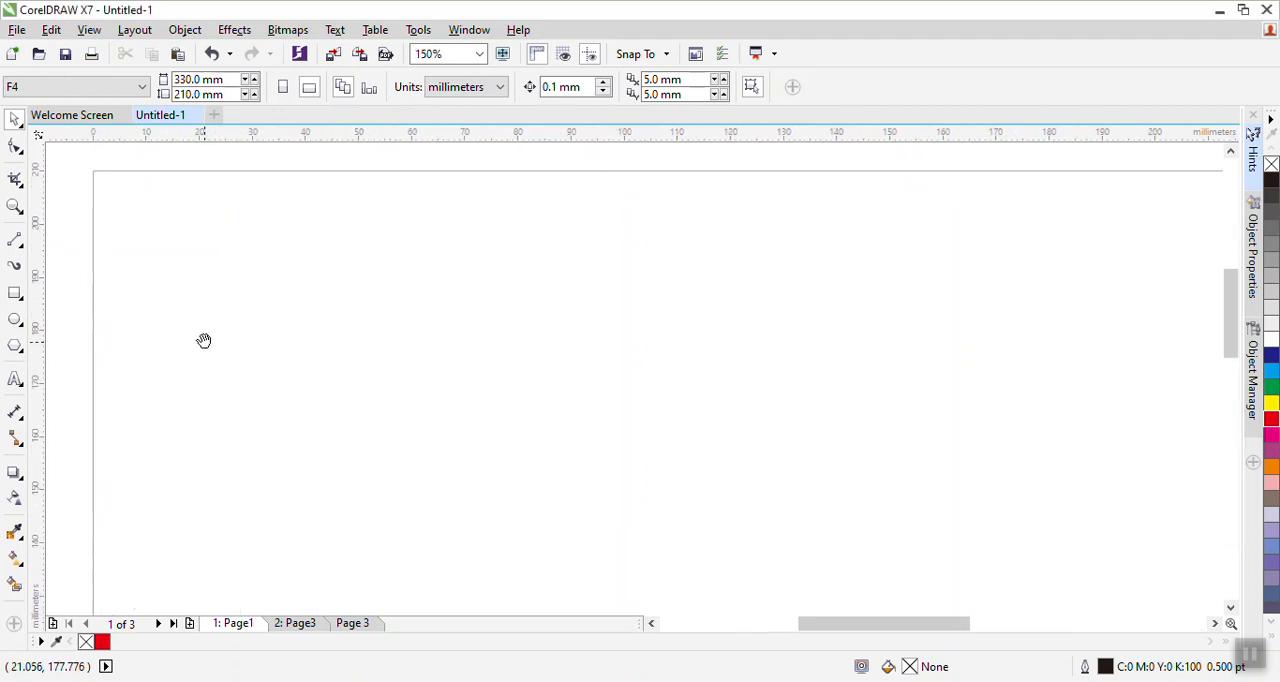
# - Draw a rectangle about 48 × 26 mm near the page's upper-left corner with the Rectangle tool
pyautogui.click(16, 295)
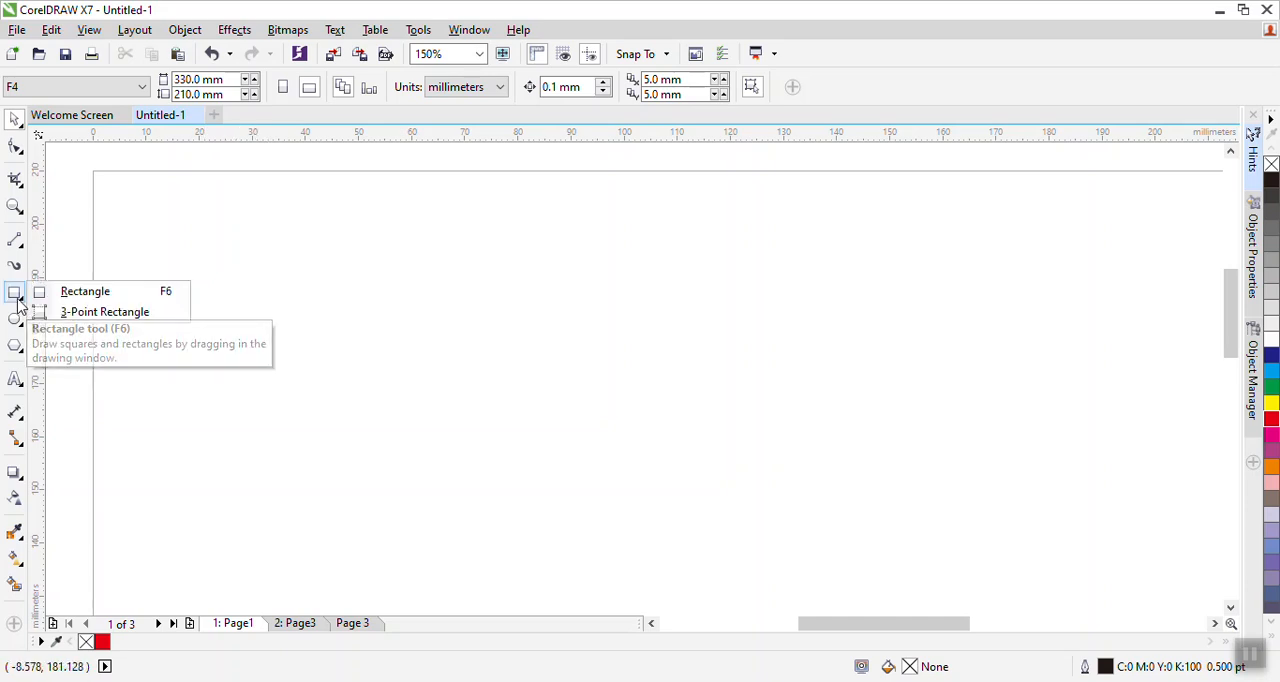
pyautogui.click(79, 297)
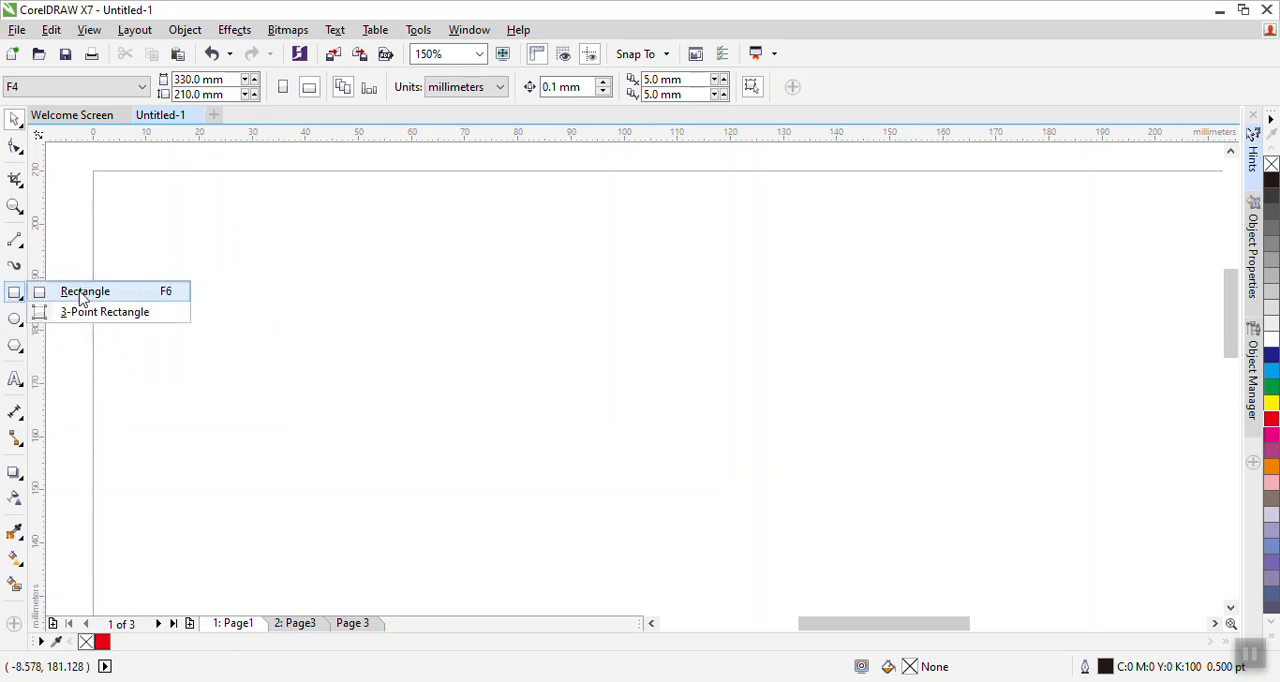
pyautogui.moveTo(157, 226); pyautogui.dragTo(411, 363)
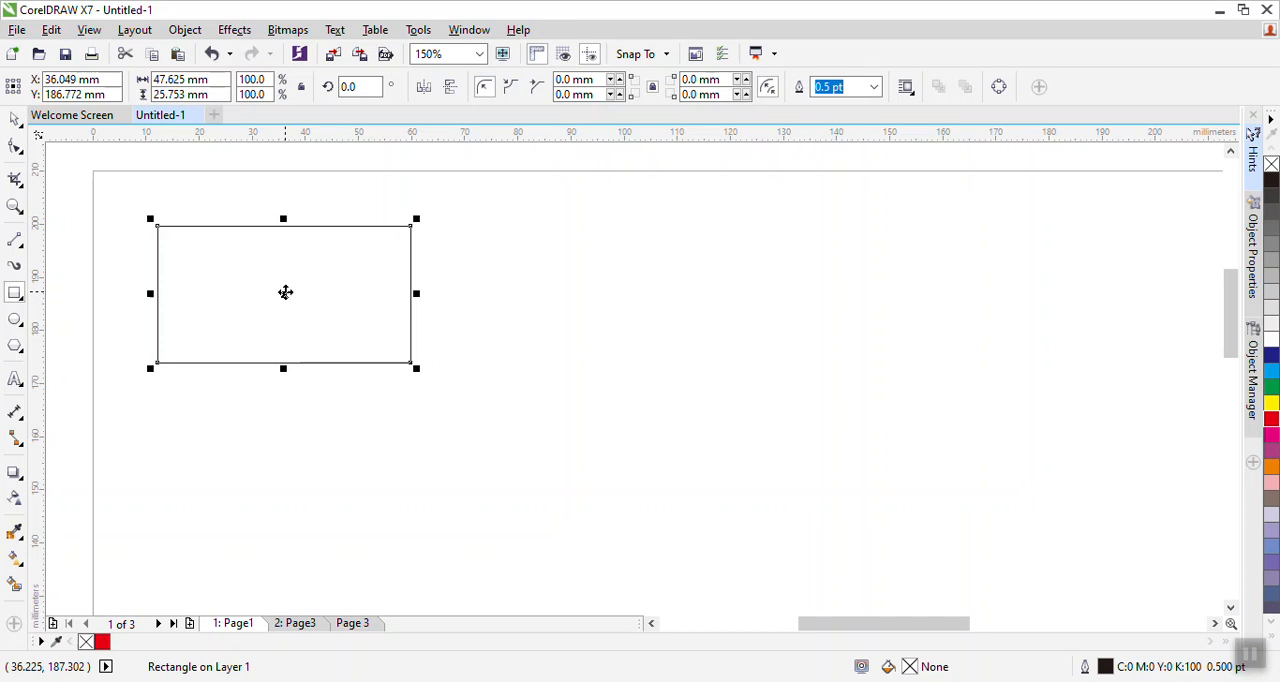
# - Select the rectangle and convert it to curves
pyautogui.click(15, 120)
pyautogui.click(267, 287)
pyautogui.click(506, 309)
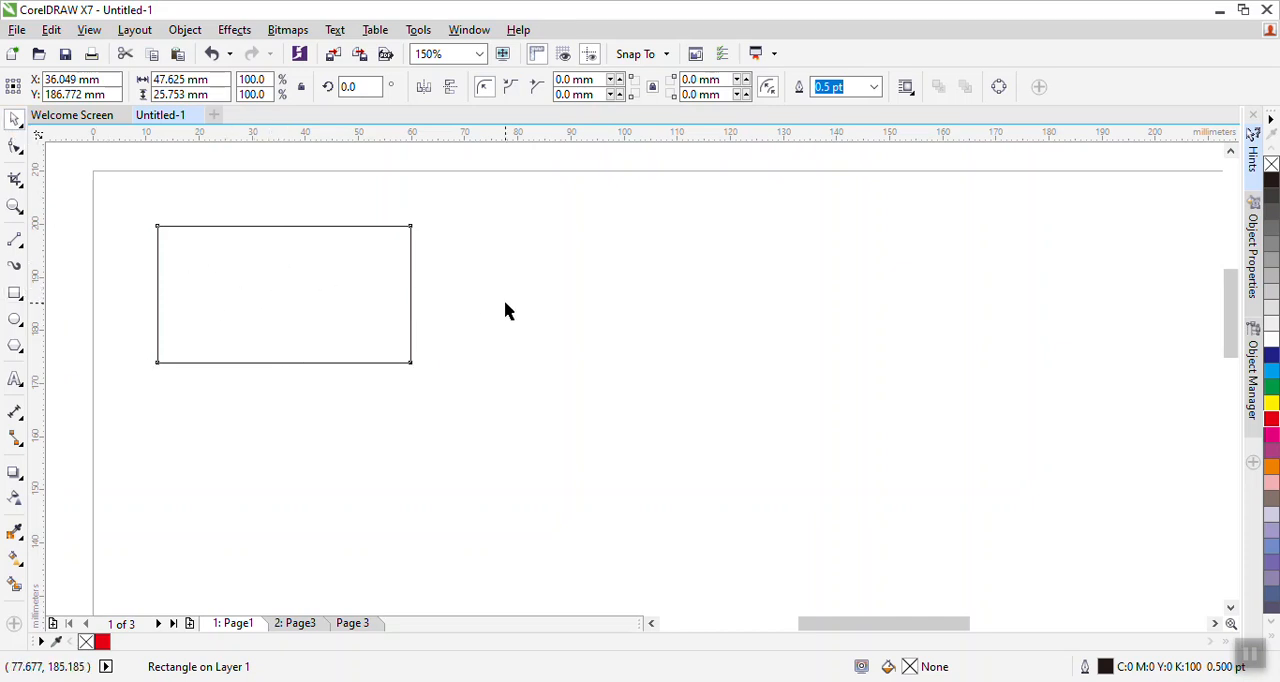
pyautogui.click(303, 300)
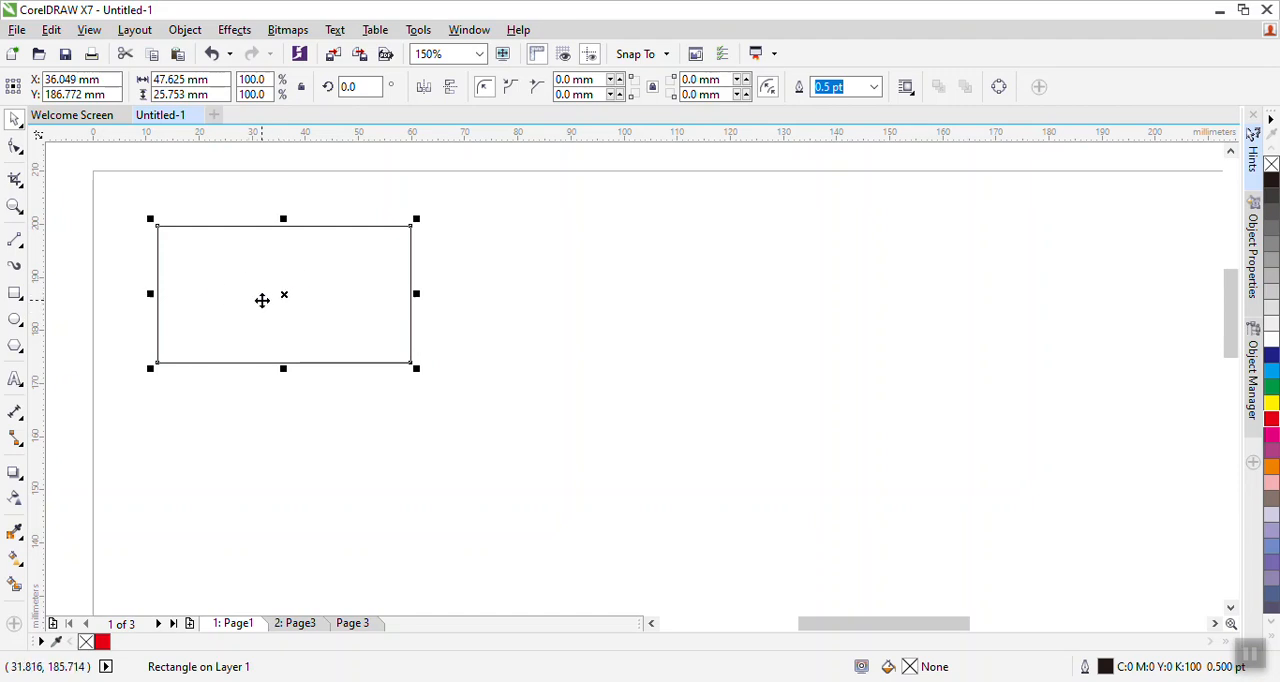
pyautogui.rightClick(267, 296)
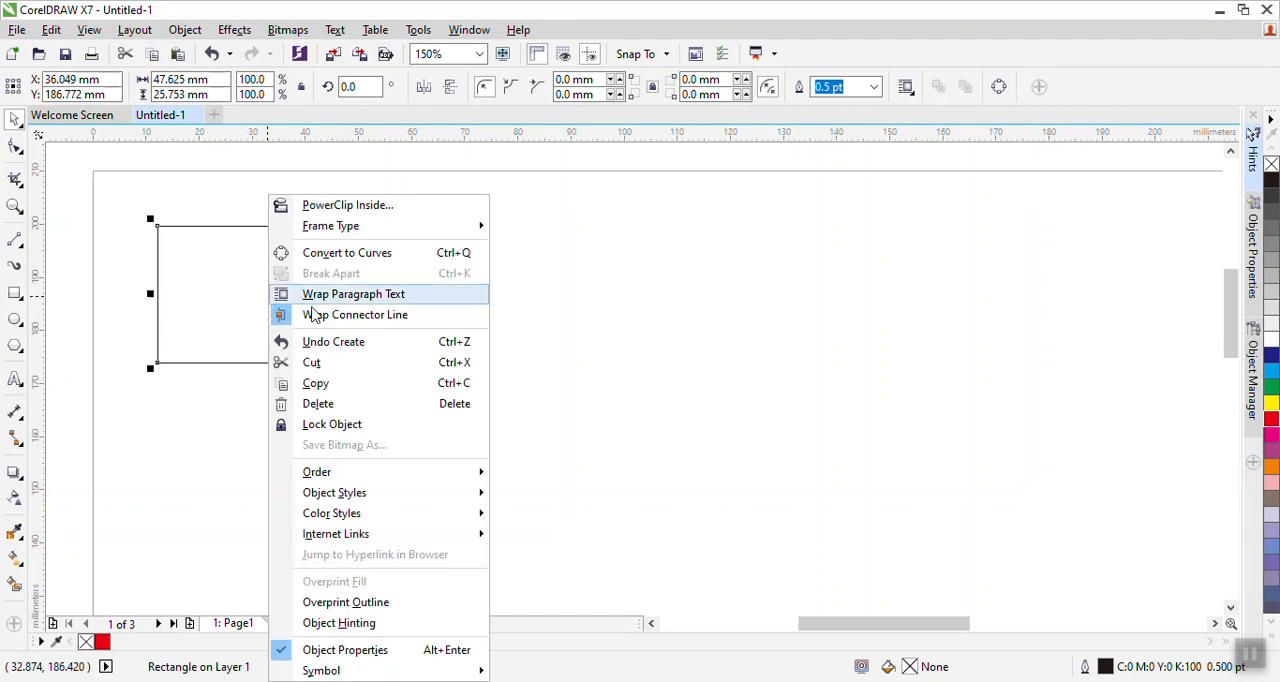
pyautogui.click(337, 257)
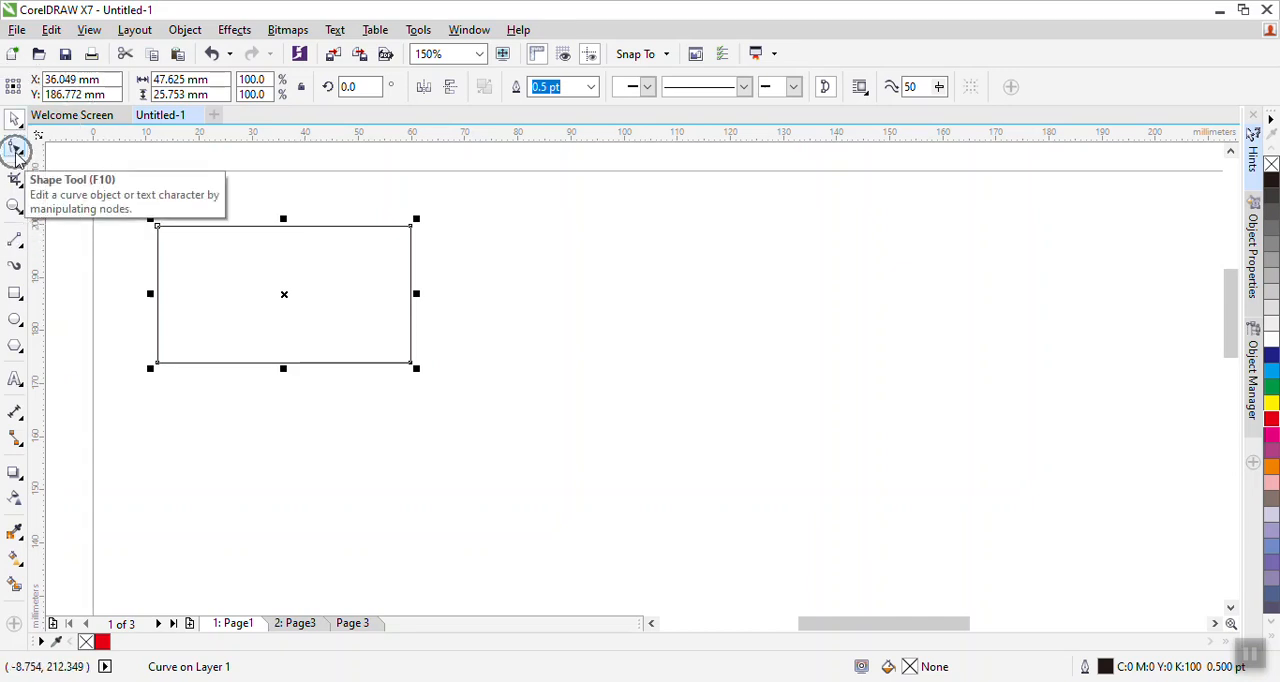
# - Convert each segment of the rectangle to a curve segment using the Shape tool's node options
pyautogui.click(15, 147)
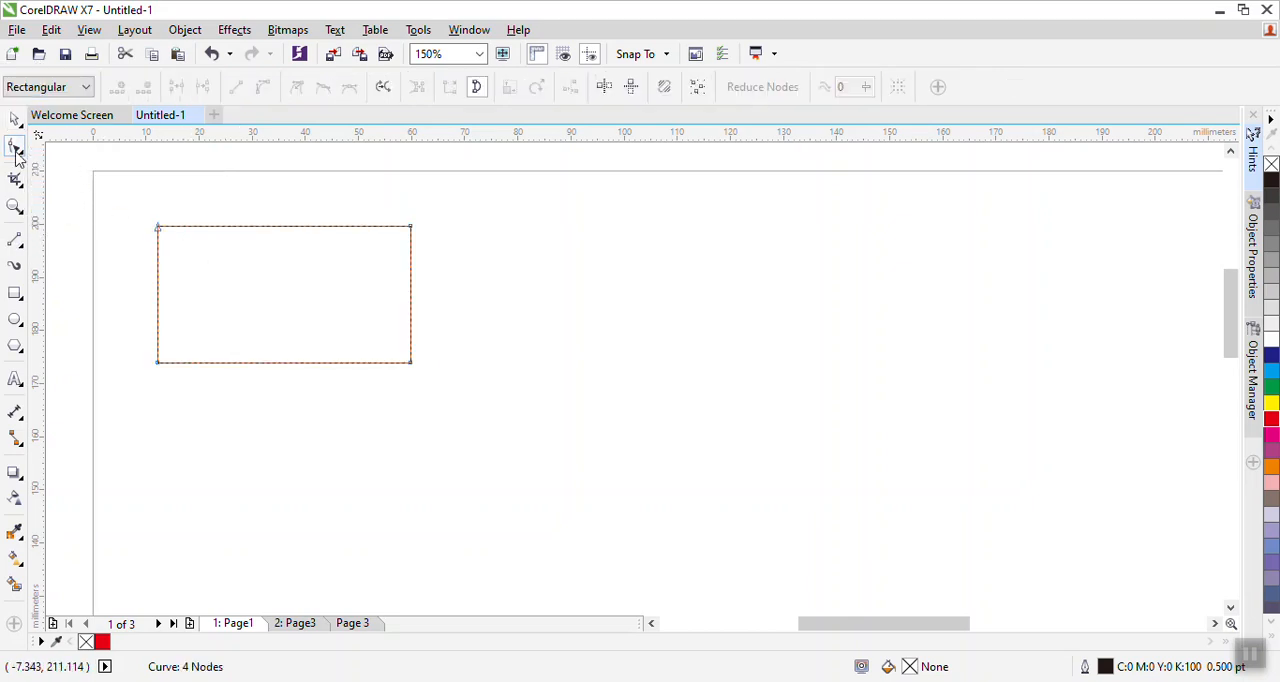
pyautogui.click(158, 228)
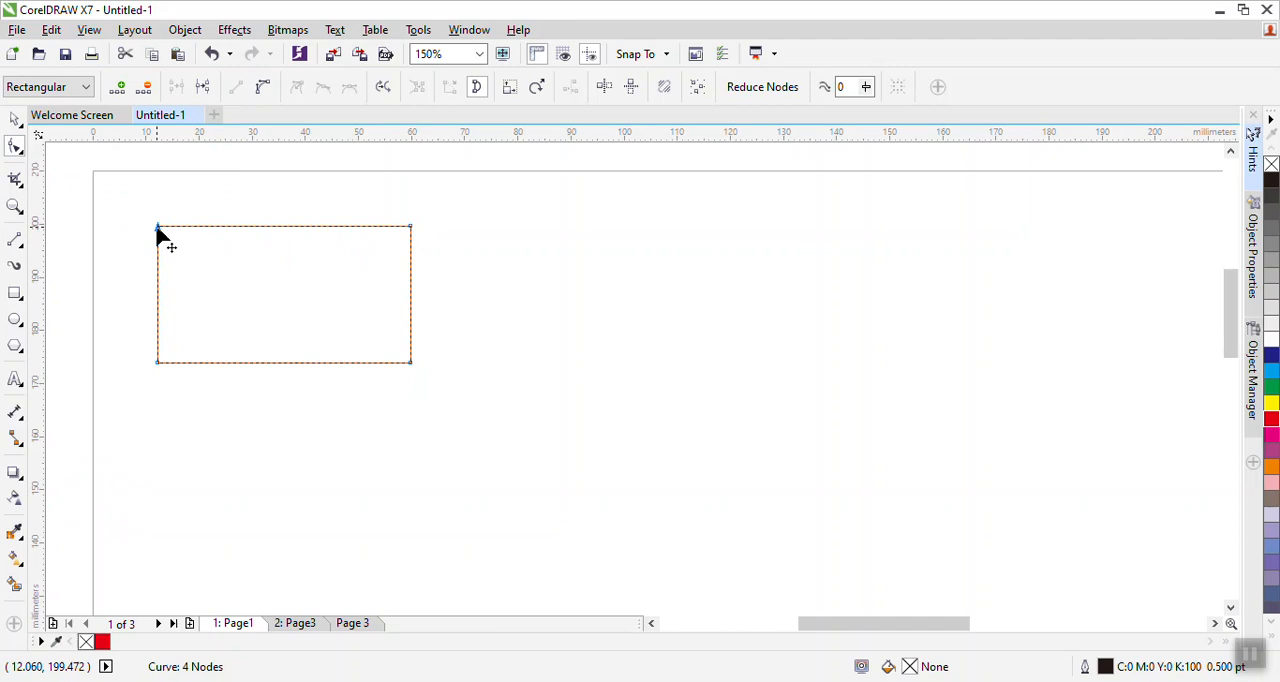
pyautogui.click(410, 227)
pyautogui.click(159, 228)
pyautogui.rightClick(160, 233)
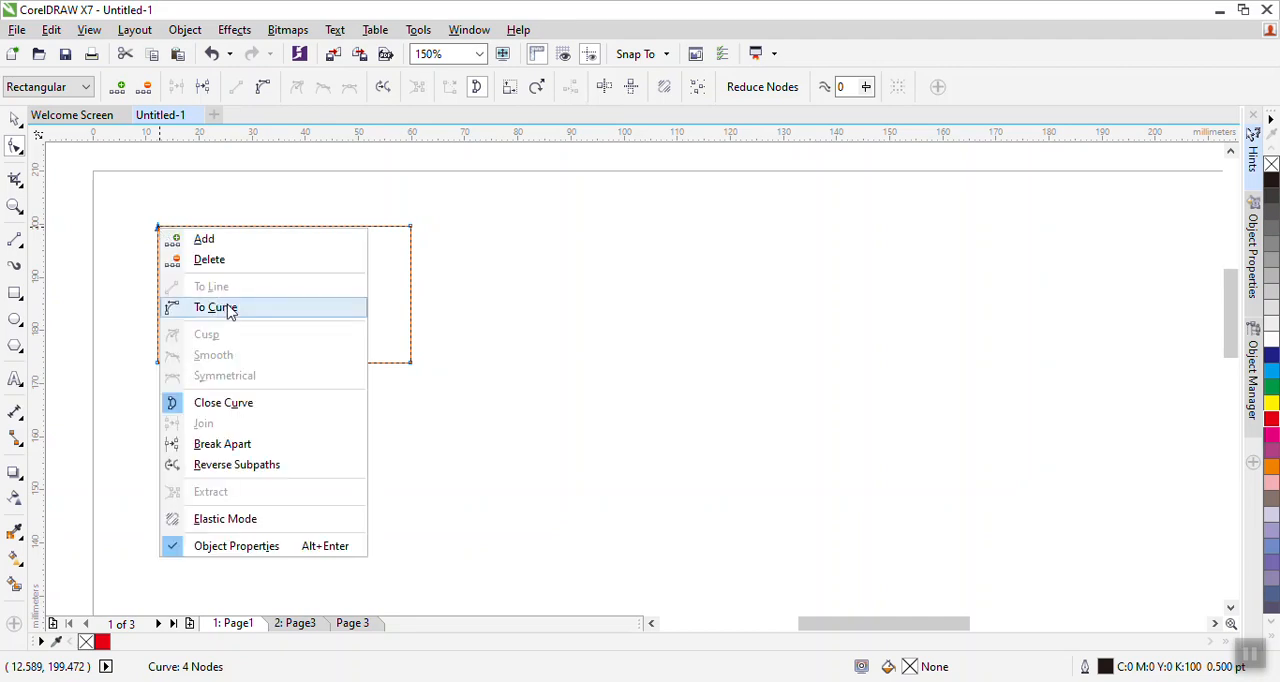
pyautogui.click(229, 309)
pyautogui.rightClick(411, 230)
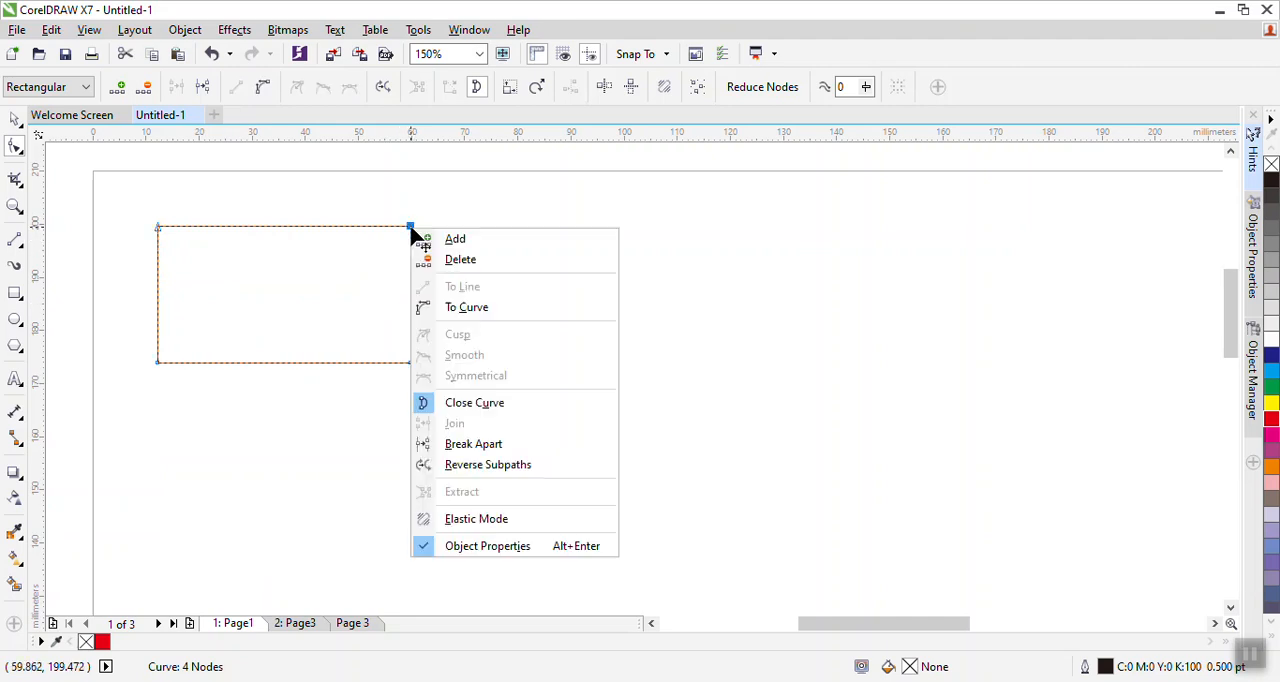
pyautogui.click(463, 306)
pyautogui.click(410, 363)
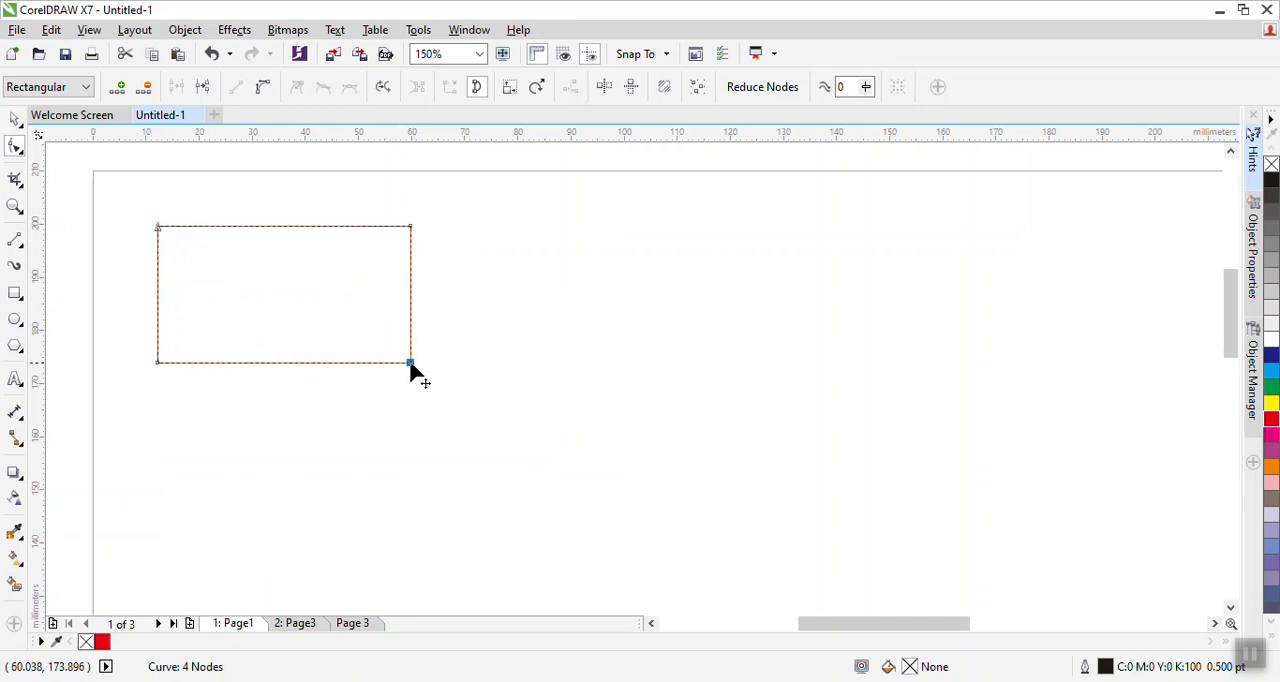
pyautogui.rightClick(411, 364)
pyautogui.click(466, 114)
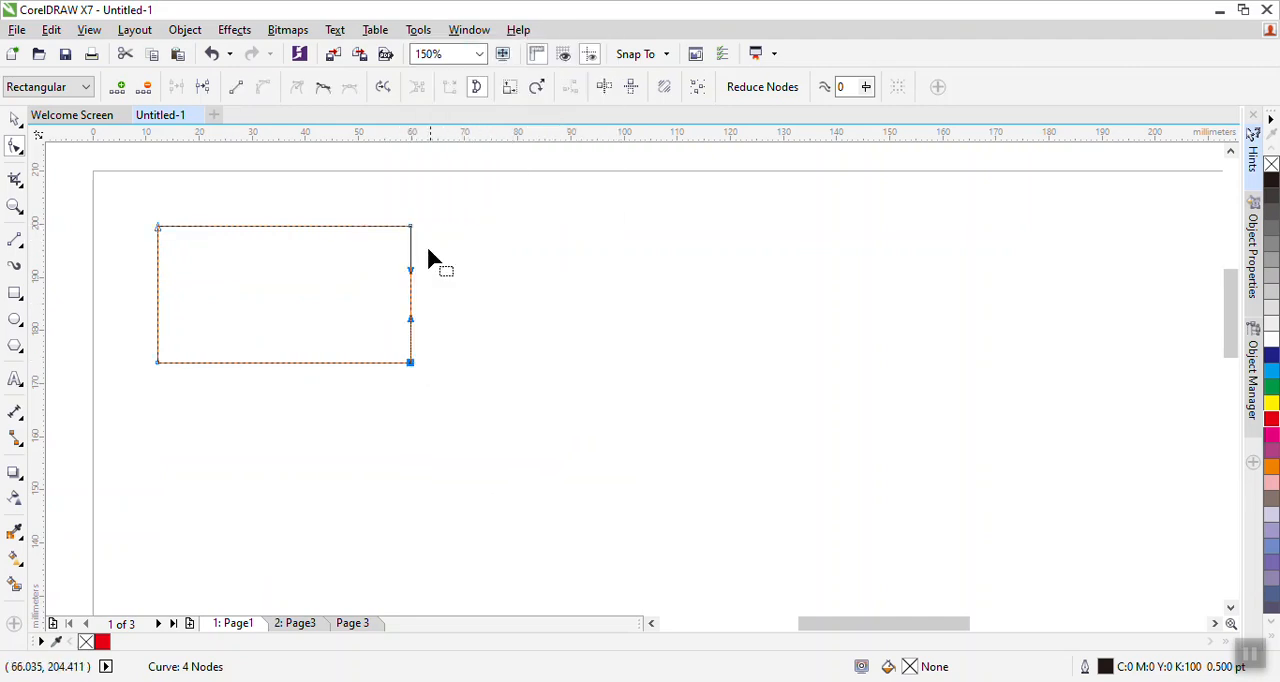
pyautogui.click(160, 365)
pyautogui.rightClick(162, 366)
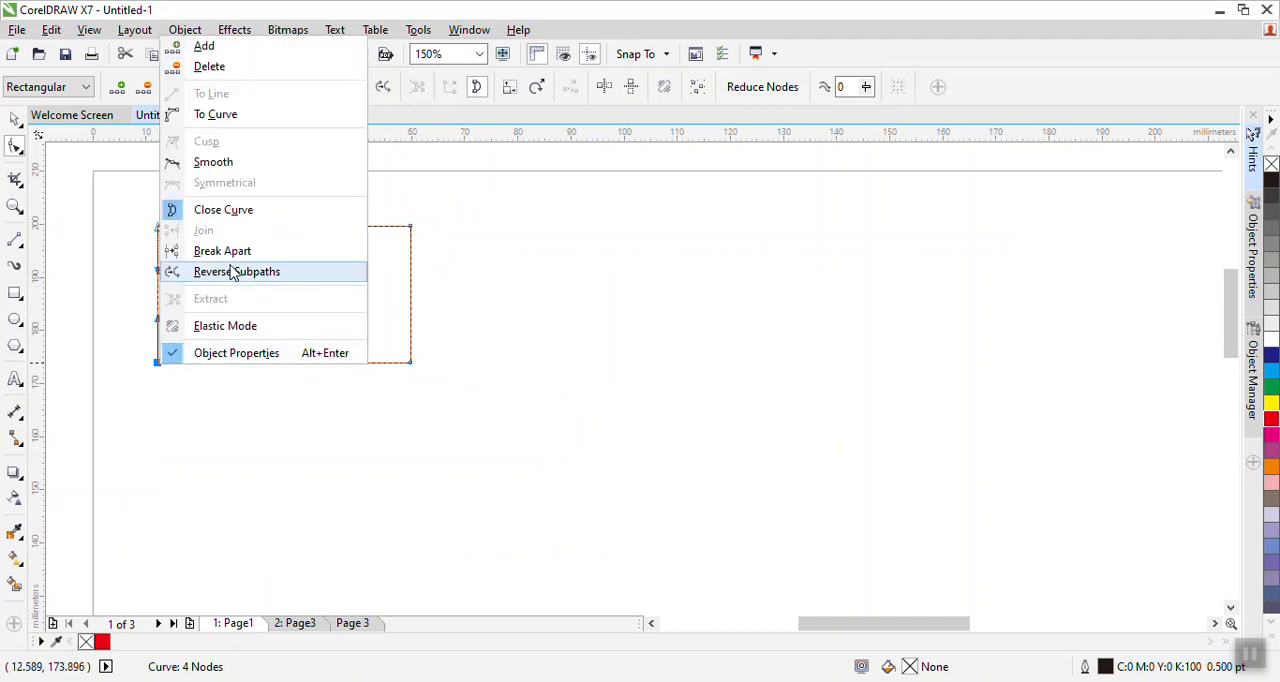
pyautogui.click(215, 114)
pyautogui.click(157, 227)
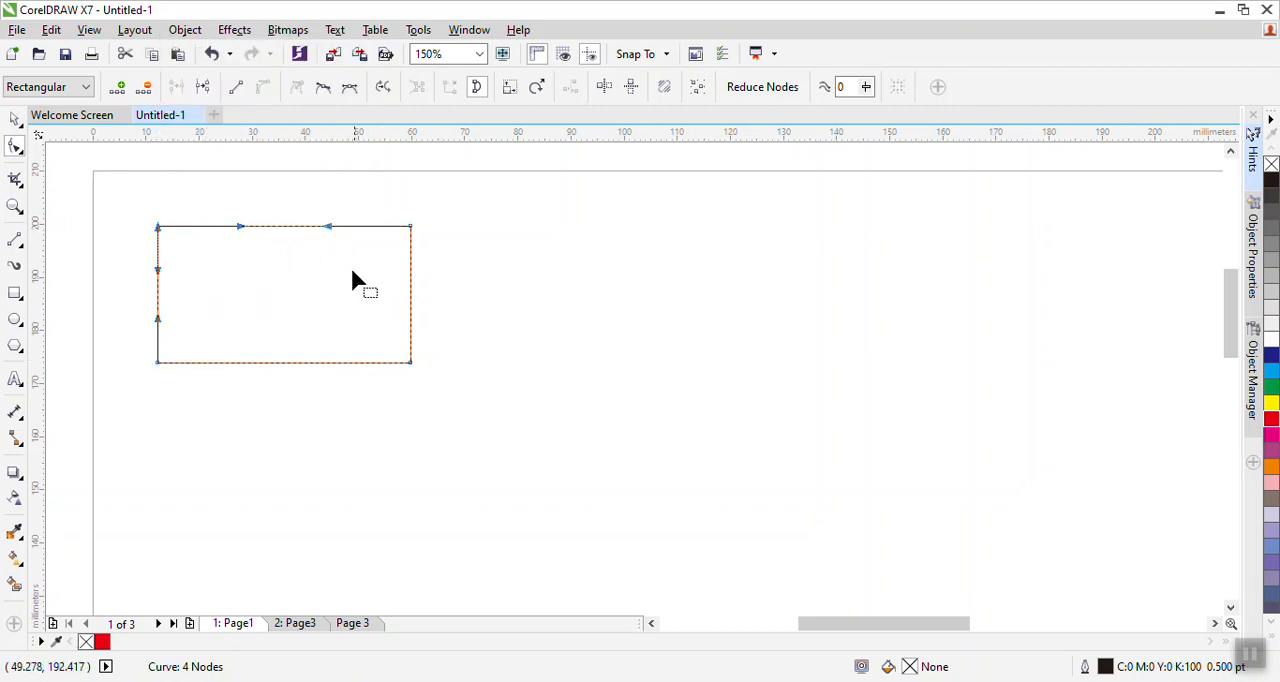
# - Bend the rectangle's top edge into a wave by dragging its two control handles in opposite directions
pyautogui.click(506, 366)
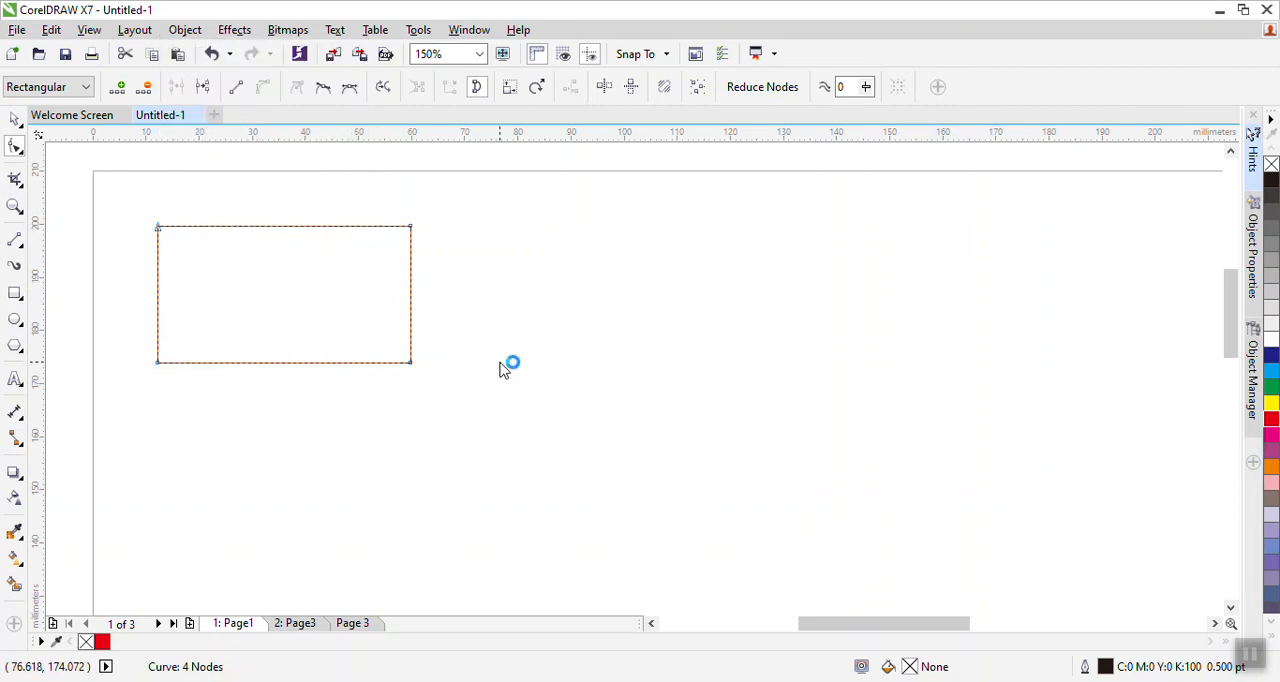
pyautogui.click(158, 229)
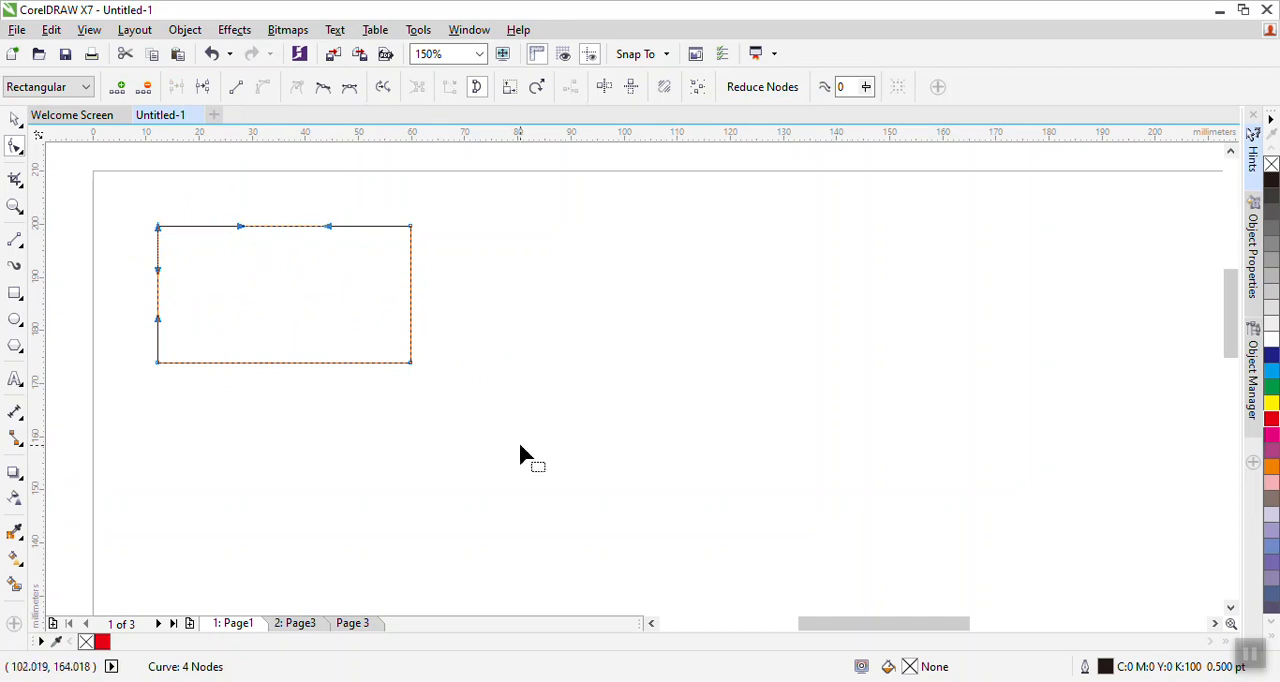
pyautogui.moveTo(380, 445); pyautogui.dragTo(404, 449)
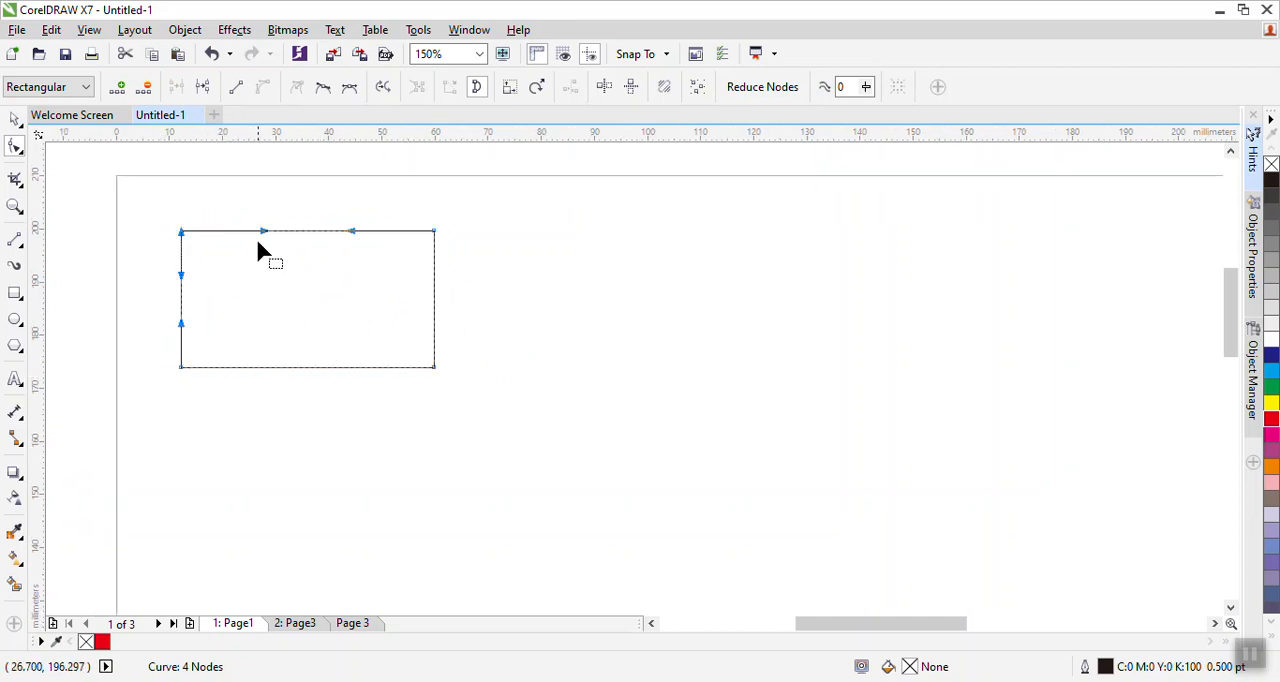
pyautogui.moveTo(263, 231); pyautogui.dragTo(271, 285)
pyautogui.moveTo(352, 237); pyautogui.dragTo(354, 177)
# - Bend the bottom edge into a matching wave by dragging its control handles, then deselect the flag shape
pyautogui.click(181, 368)
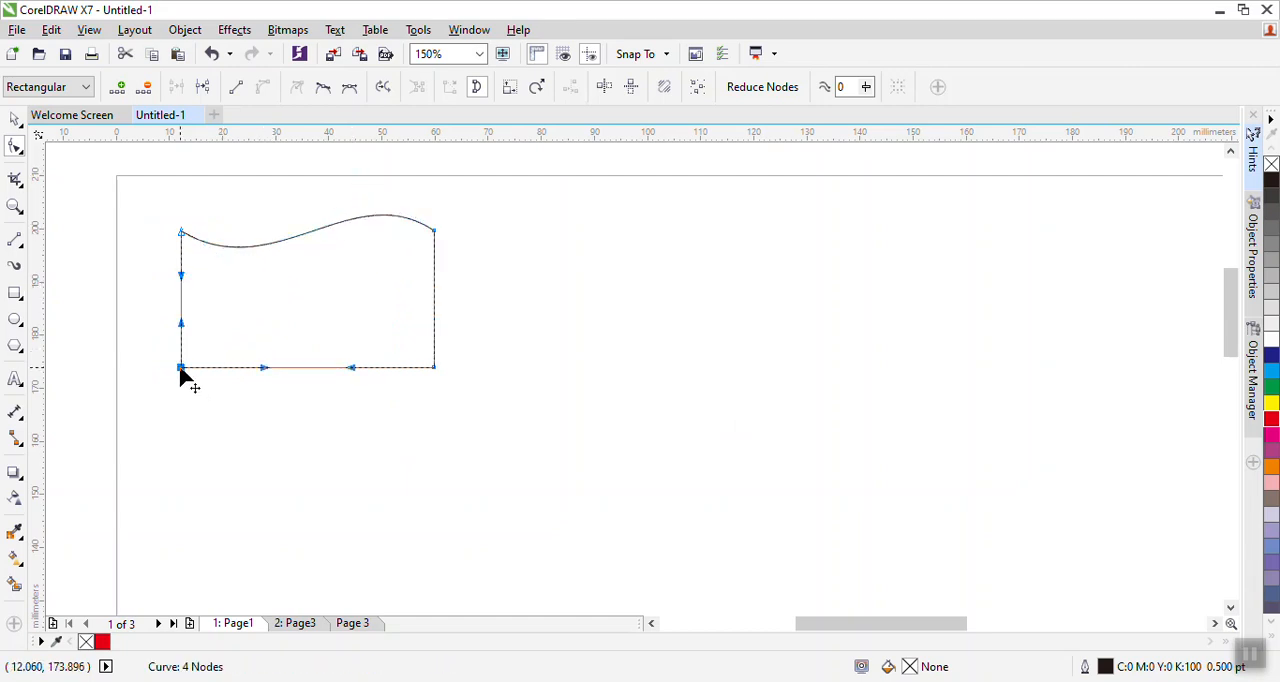
pyautogui.moveTo(260, 367); pyautogui.dragTo(256, 411)
pyautogui.moveTo(352, 368); pyautogui.dragTo(364, 290)
pyautogui.click(561, 309)
pyautogui.click(15, 119)
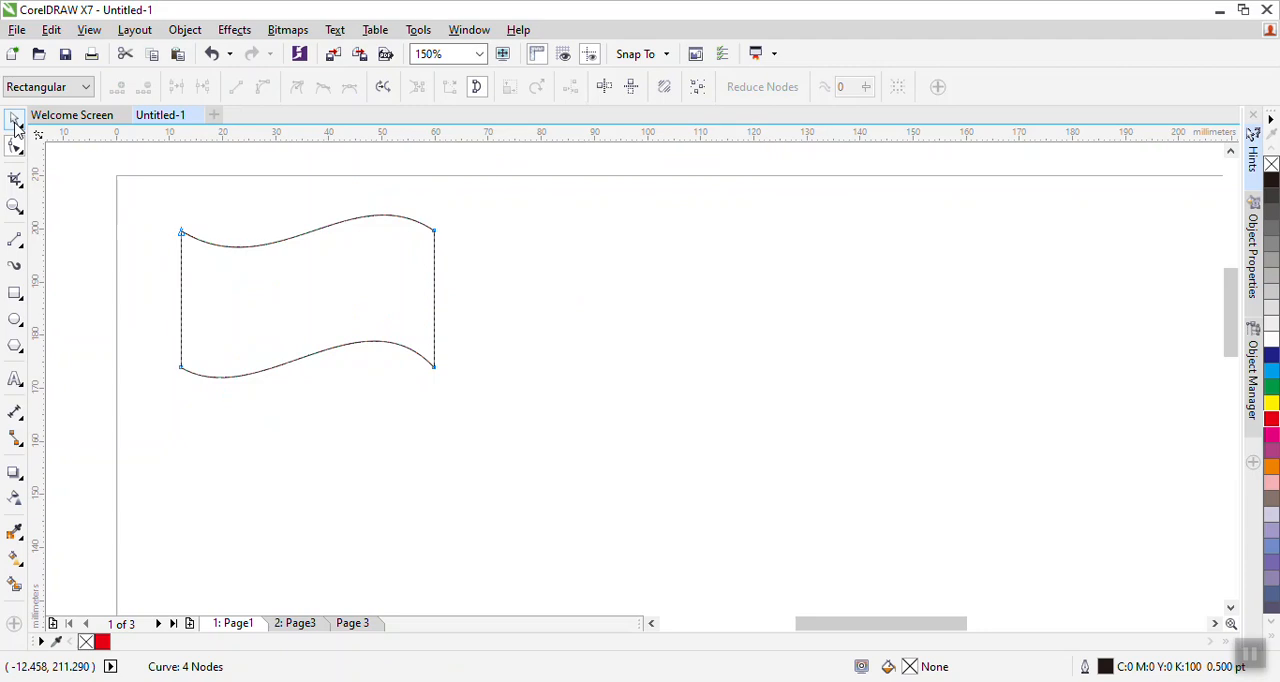
pyautogui.click(190, 296)
pyautogui.click(530, 315)
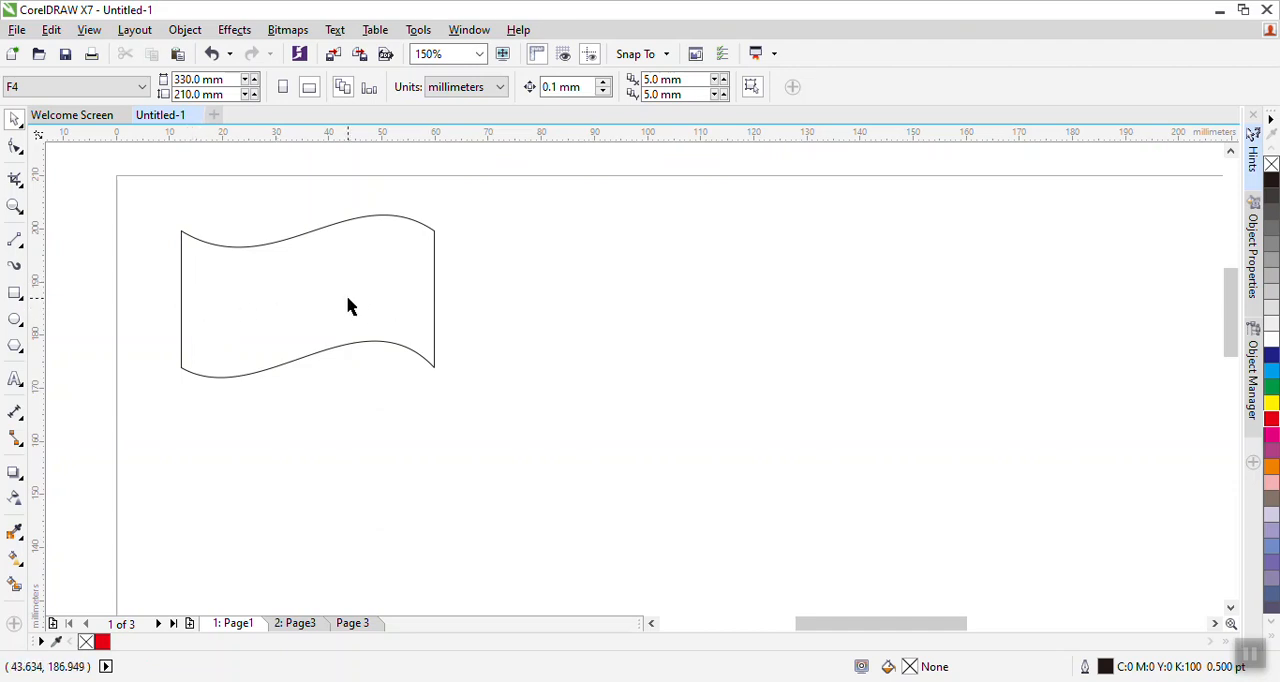
# - Draw a horizontal 2-Point Line about 48 mm long across the middle of the flag, edge to edge
pyautogui.click(20, 250)
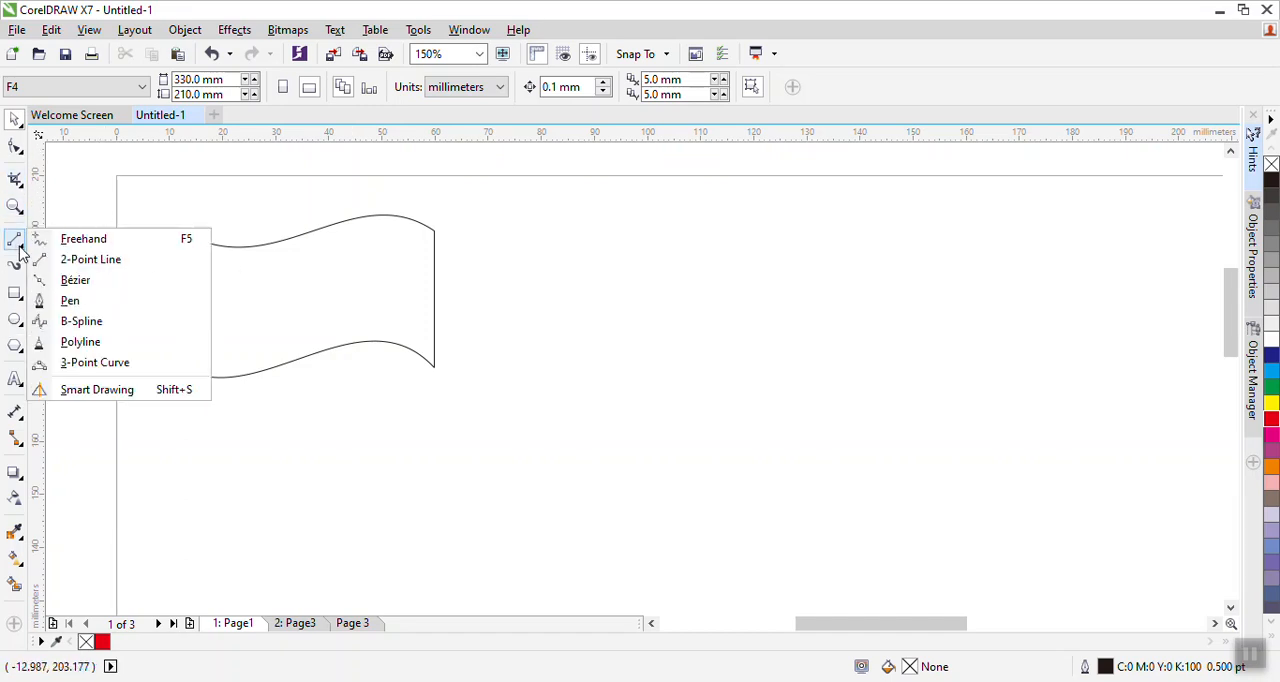
pyautogui.click(92, 262)
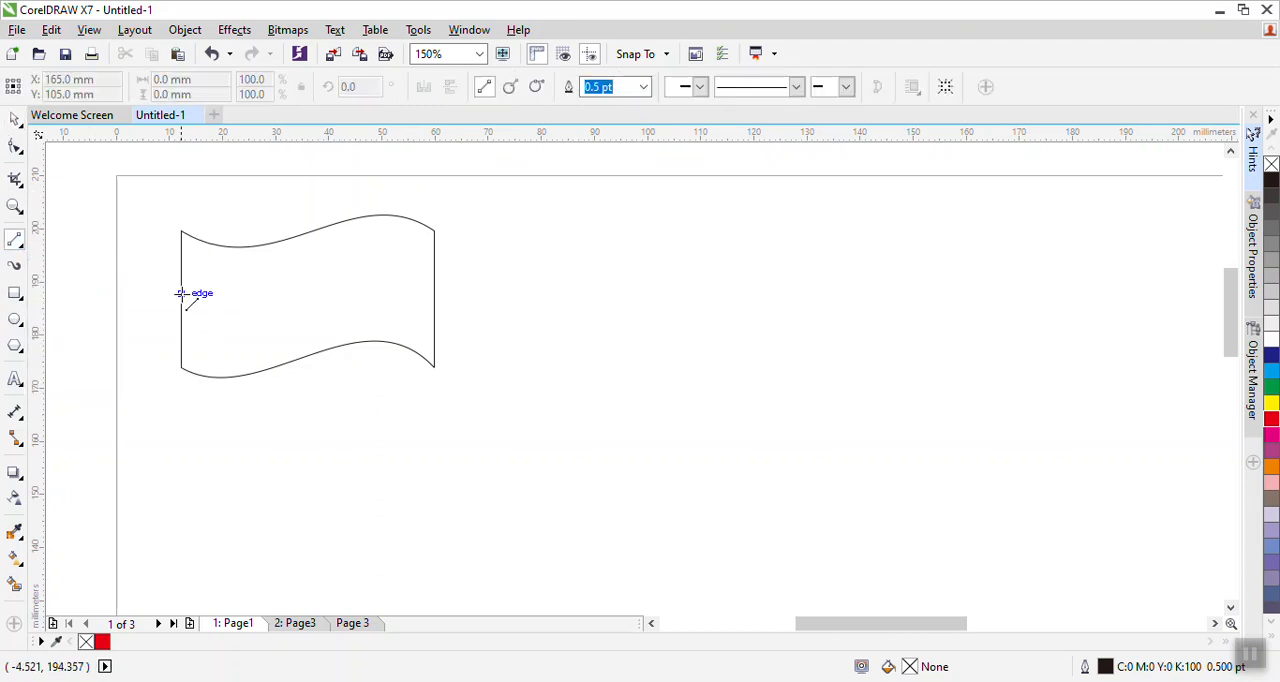
pyautogui.moveTo(181, 299); pyautogui.dragTo(434, 299)
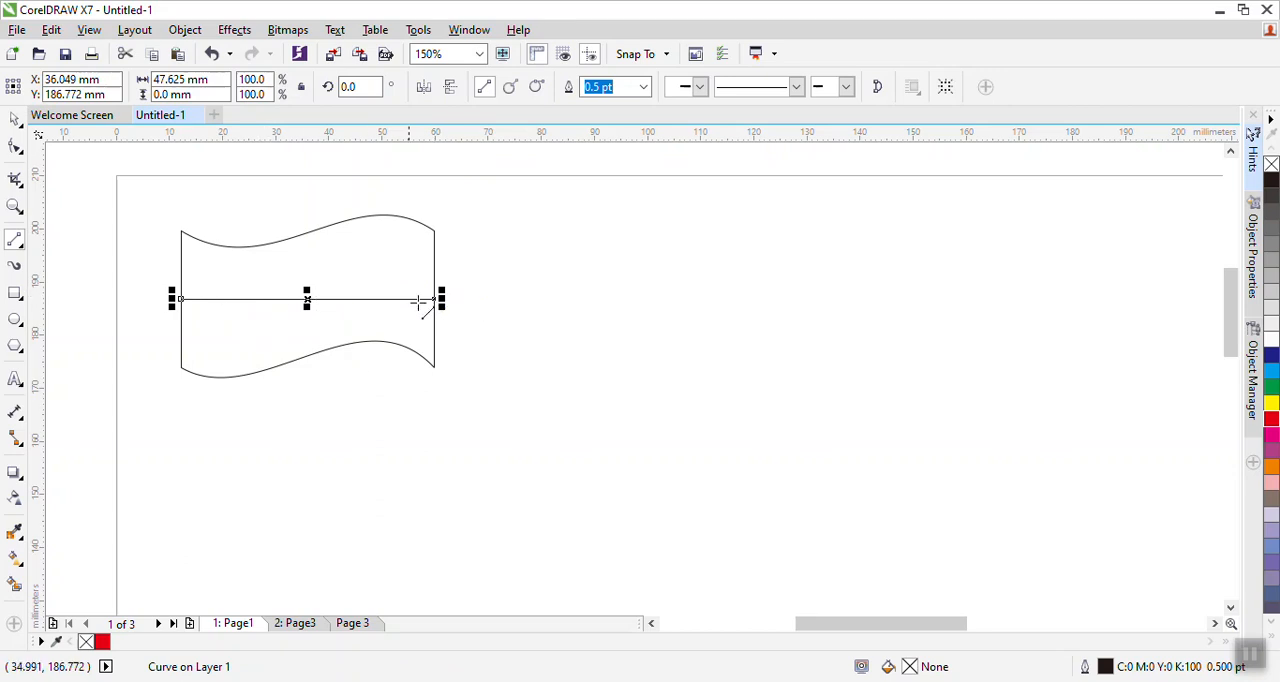
# - Convert the middle line to a curve and bend it into a wave parallel to the flag's edges
pyautogui.click(14, 146)
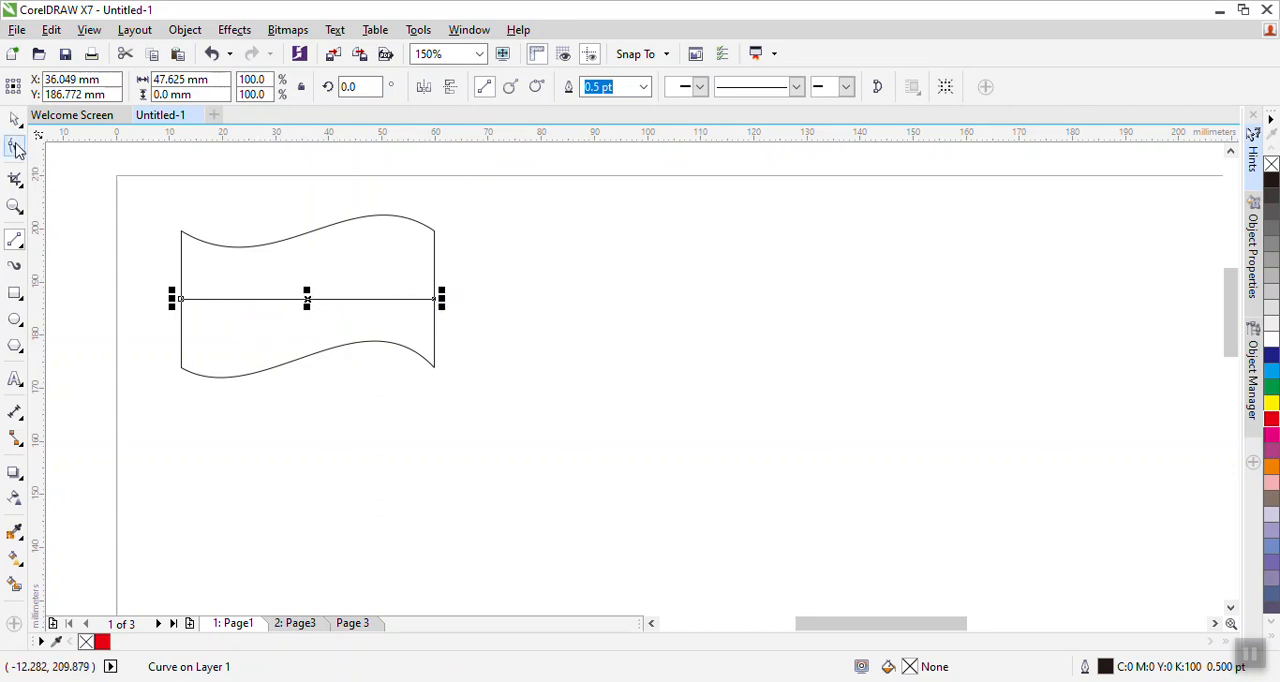
pyautogui.rightClick(181, 300)
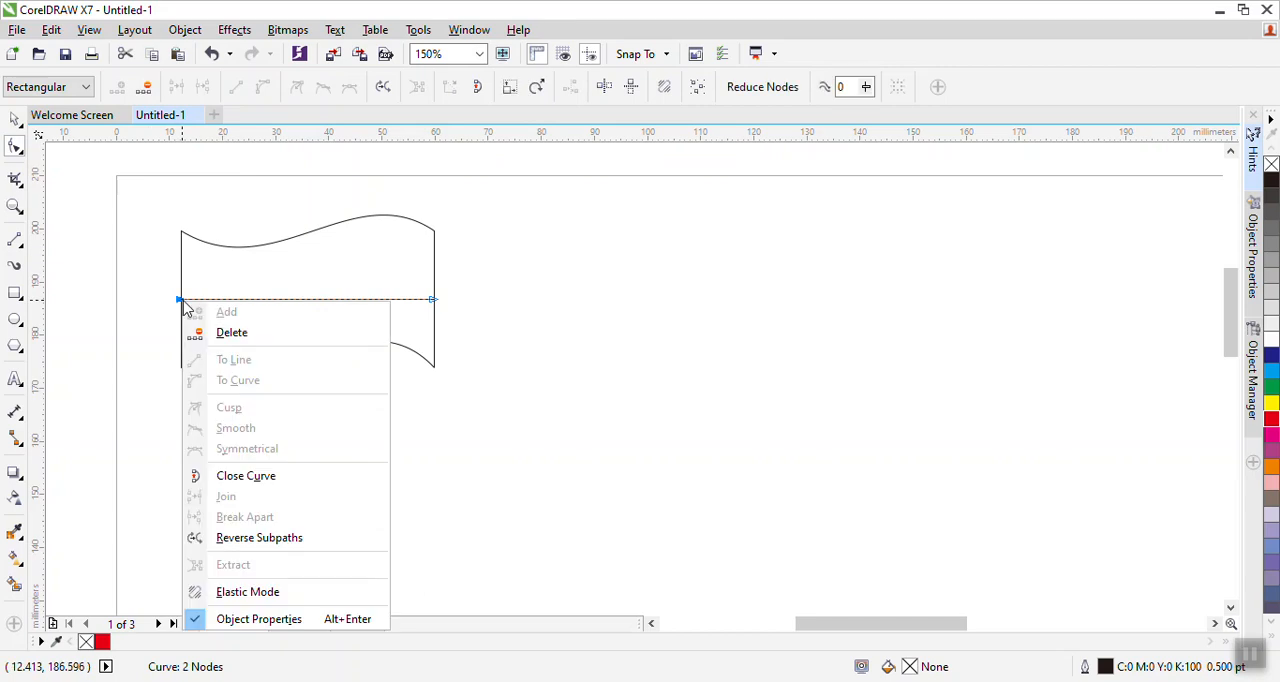
pyautogui.click(433, 300)
pyautogui.rightClick(433, 300)
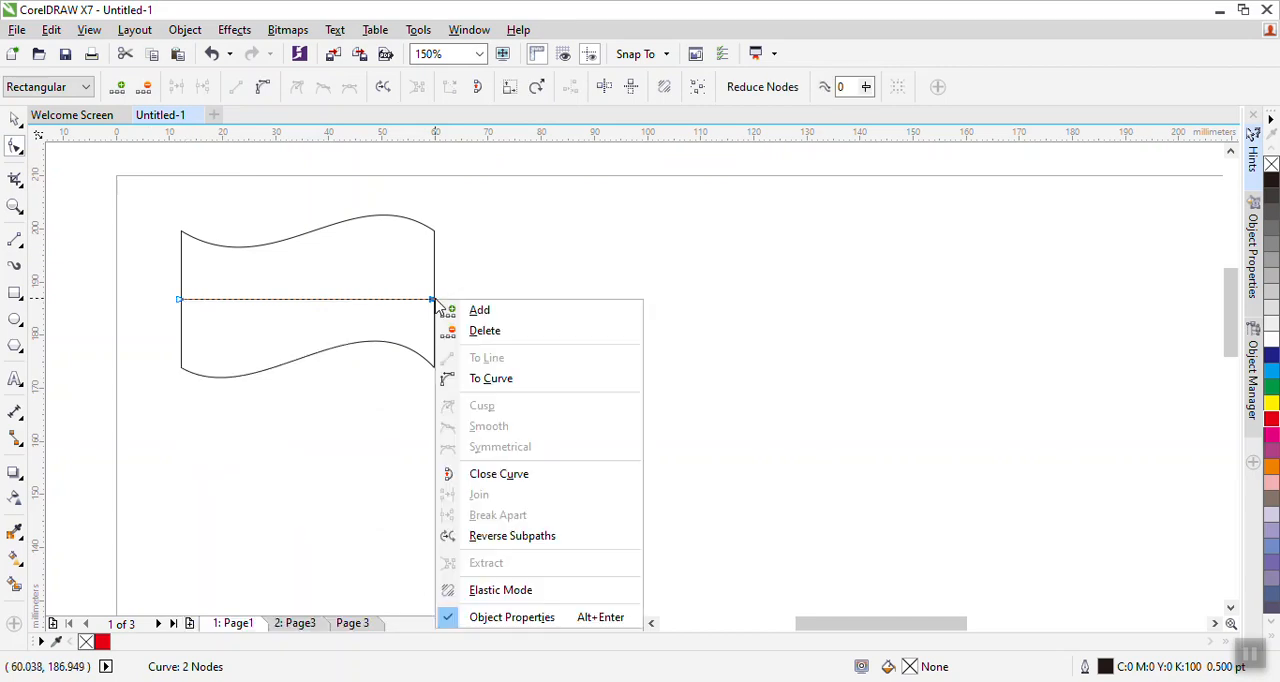
pyautogui.click(503, 379)
pyautogui.moveTo(263, 306); pyautogui.dragTo(391, 244)
pyautogui.moveTo(250, 333); pyautogui.dragTo(256, 352)
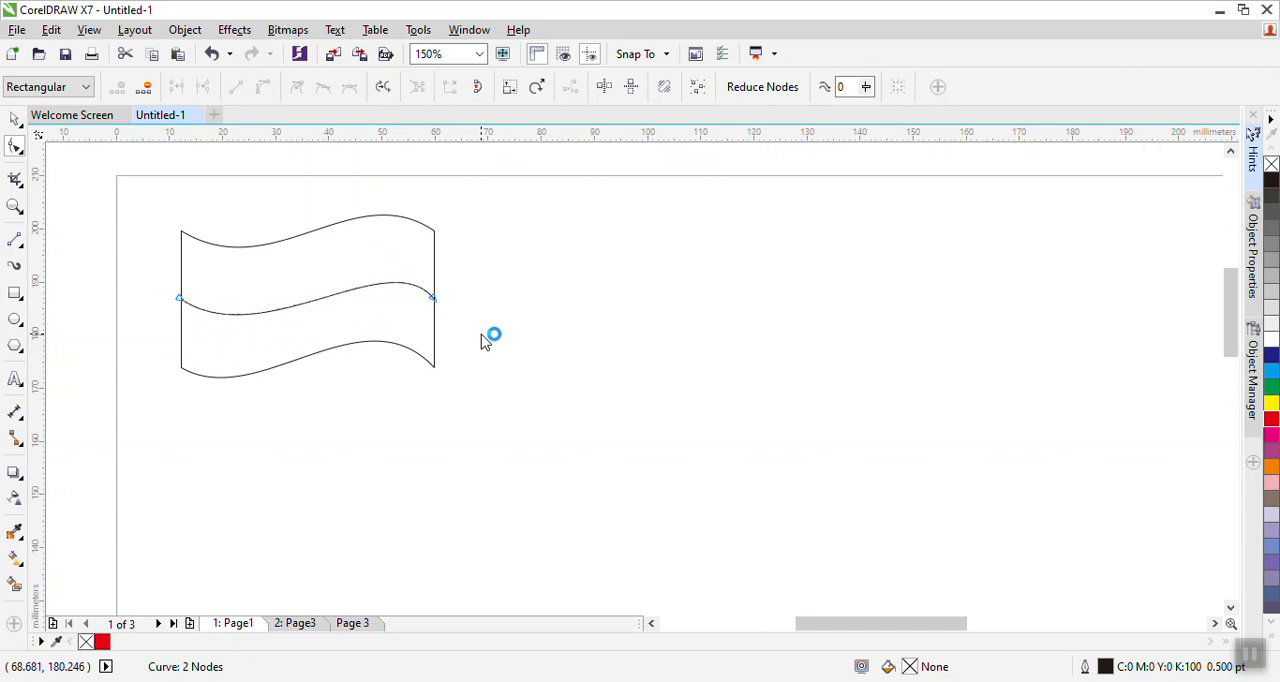
# - Select both the flag shape and the middle curve and apply Trim
pyautogui.click(15, 119)
pyautogui.click(123, 230)
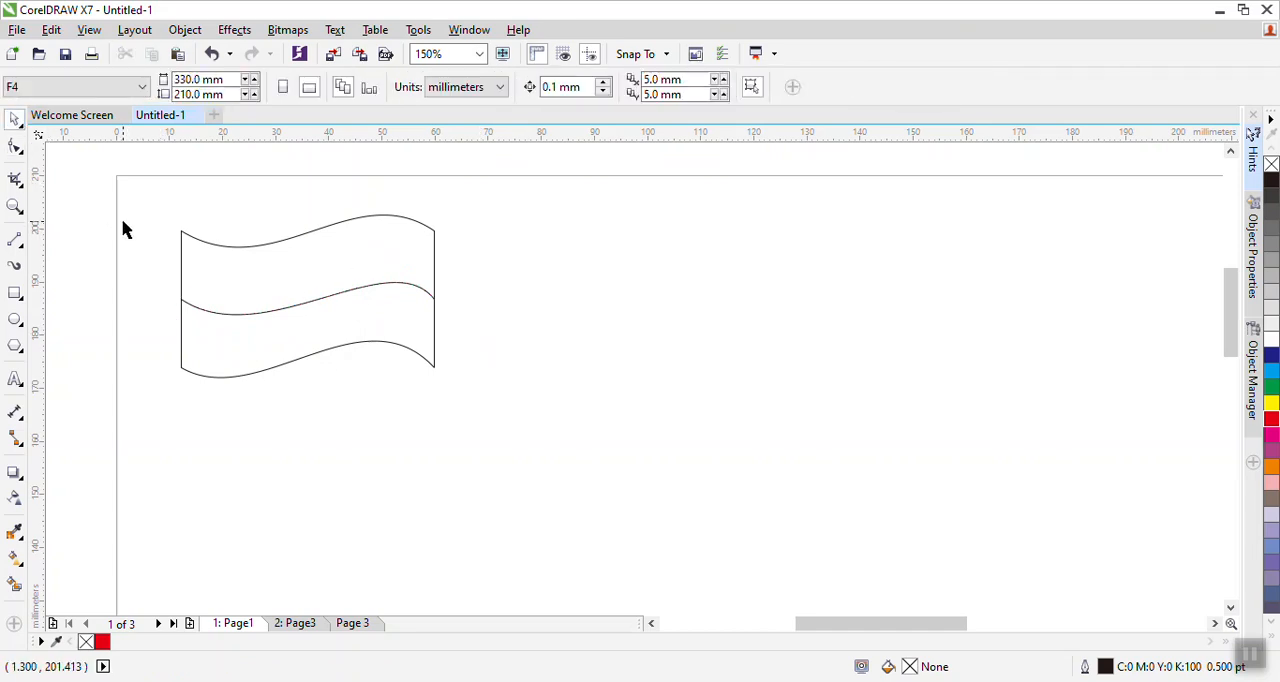
pyautogui.moveTo(151, 198)
pyautogui.mouseDown()
pyautogui.moveTo(314, 400)
pyautogui.moveTo(484, 404)
pyautogui.mouseUp()
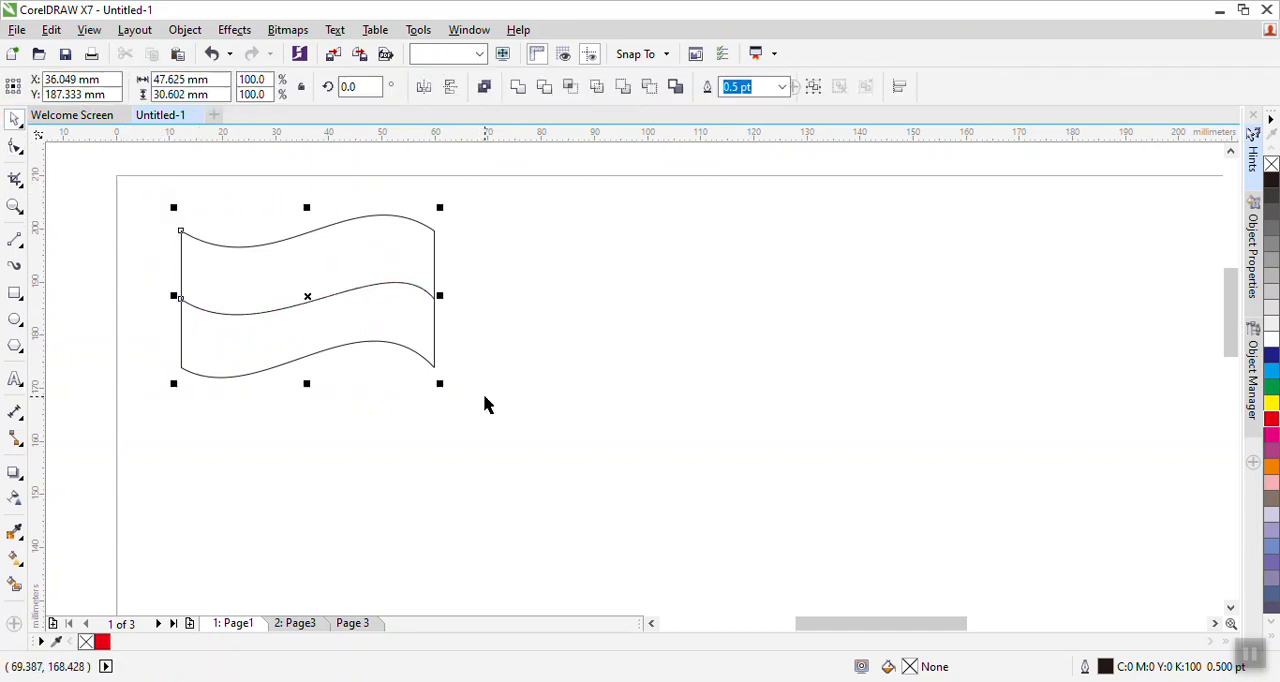
pyautogui.click(547, 87)
# - Move the middle curve away from the flag and delete it
pyautogui.click(566, 260)
pyautogui.click(326, 308)
pyautogui.moveTo(329, 296); pyautogui.dragTo(636, 303)
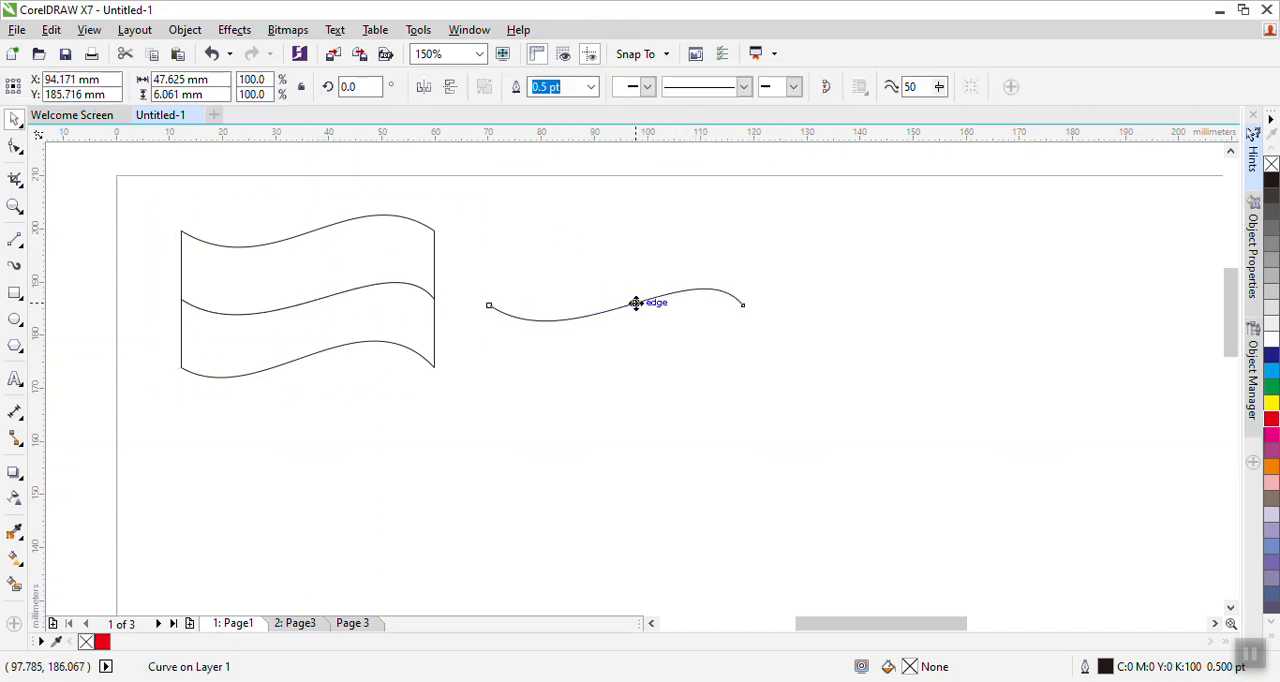
pyautogui.press('Delete')
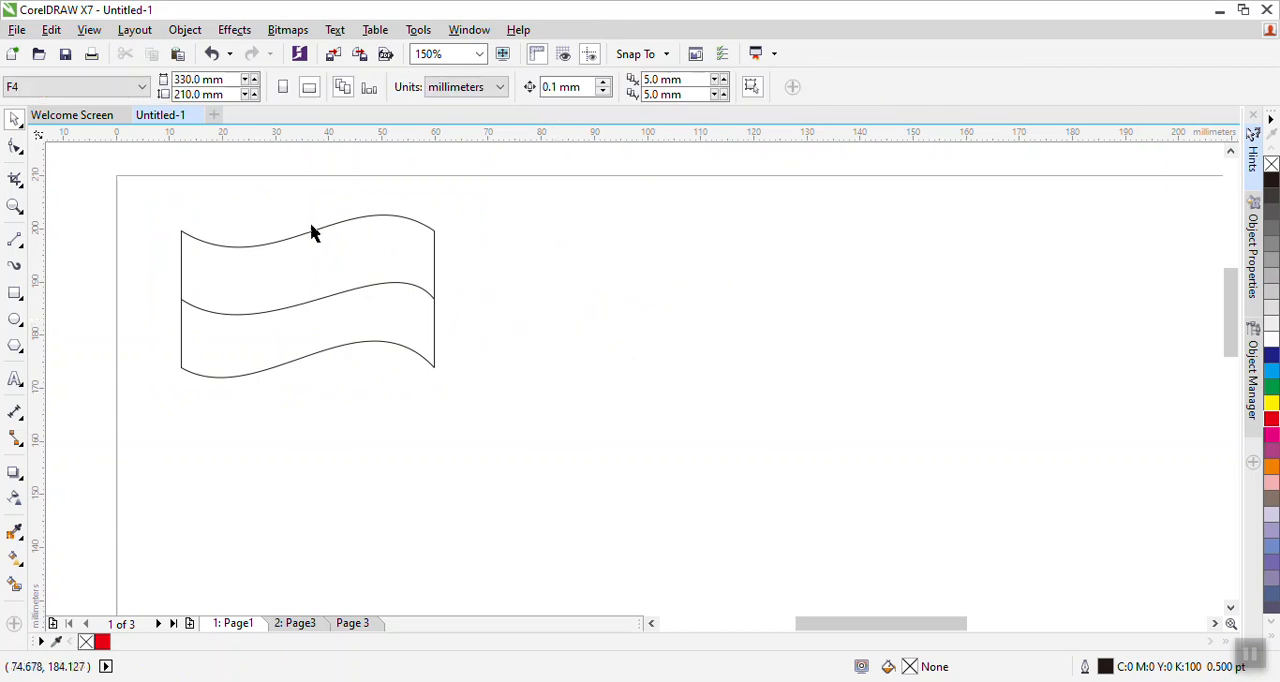
# - Break the trimmed flag apart into two separate wavy bands and fill the upper band with red
pyautogui.click(295, 300)
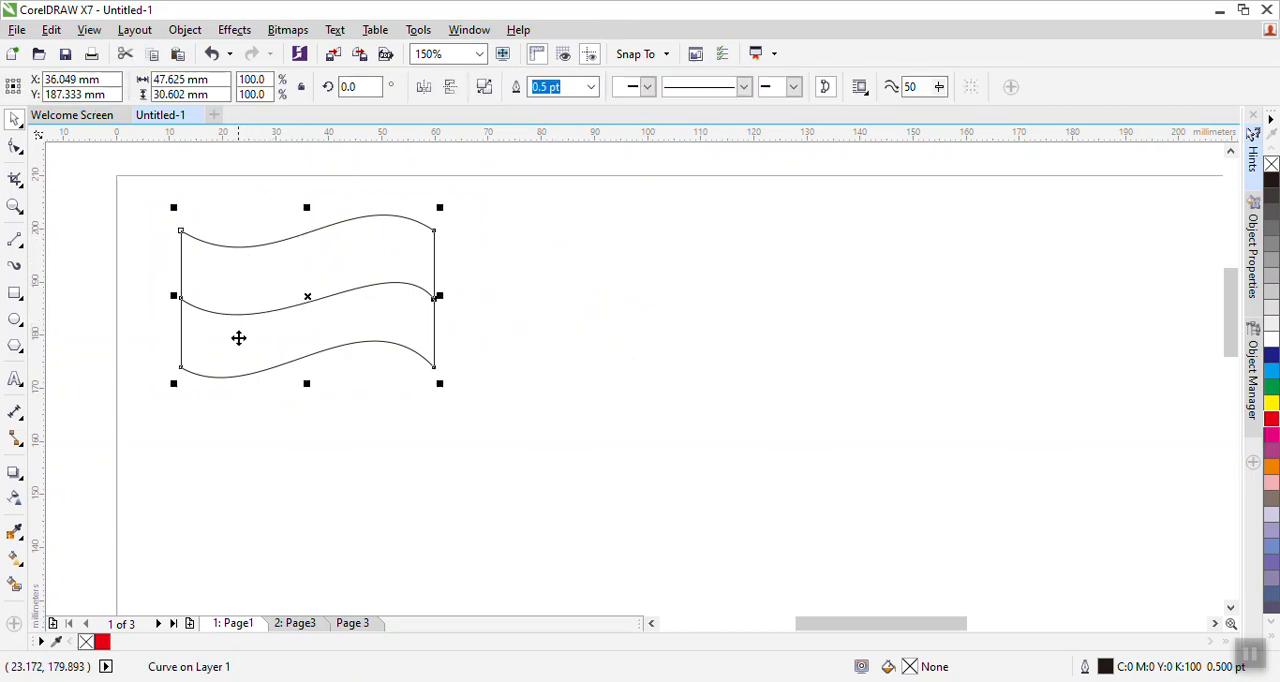
pyautogui.click(614, 248)
pyautogui.moveTo(297, 283)
pyautogui.mouseDown()
pyautogui.moveTo(271, 278)
pyautogui.moveTo(300, 274)
pyautogui.moveTo(287, 278)
pyautogui.mouseUp()
pyautogui.rightClick(251, 295)
pyautogui.click(302, 274)
pyautogui.click(617, 288)
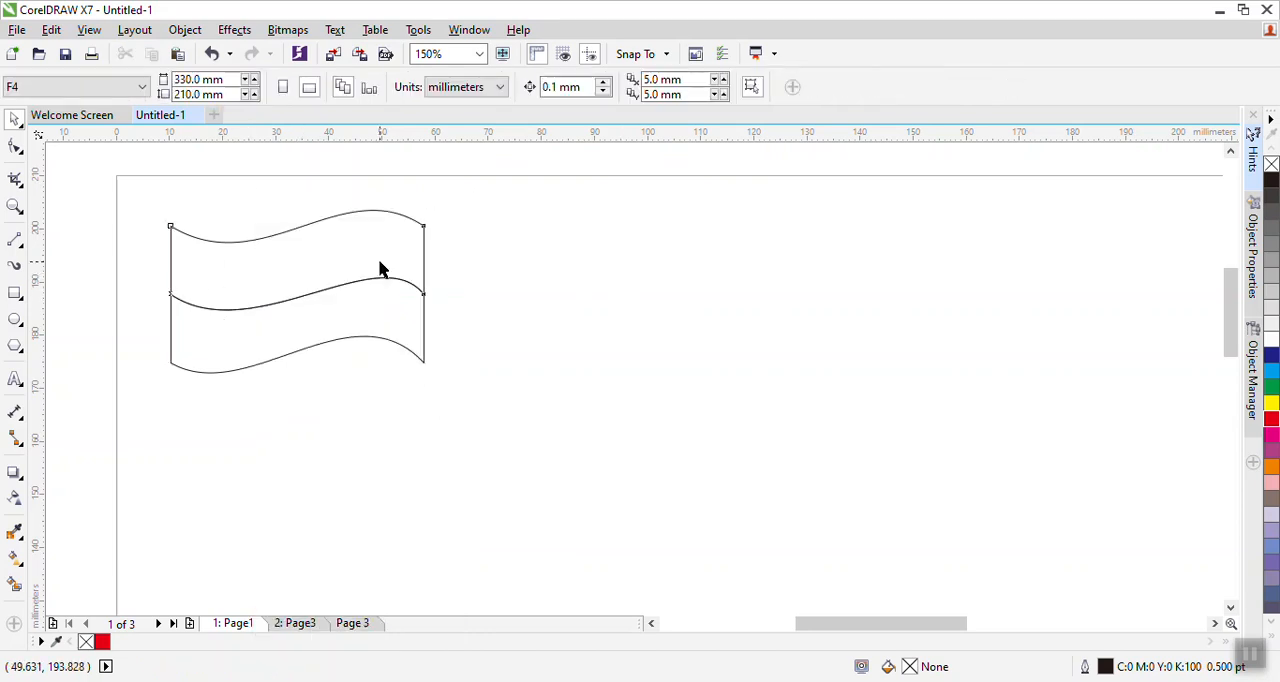
pyautogui.click(380, 268)
pyautogui.click(1272, 420)
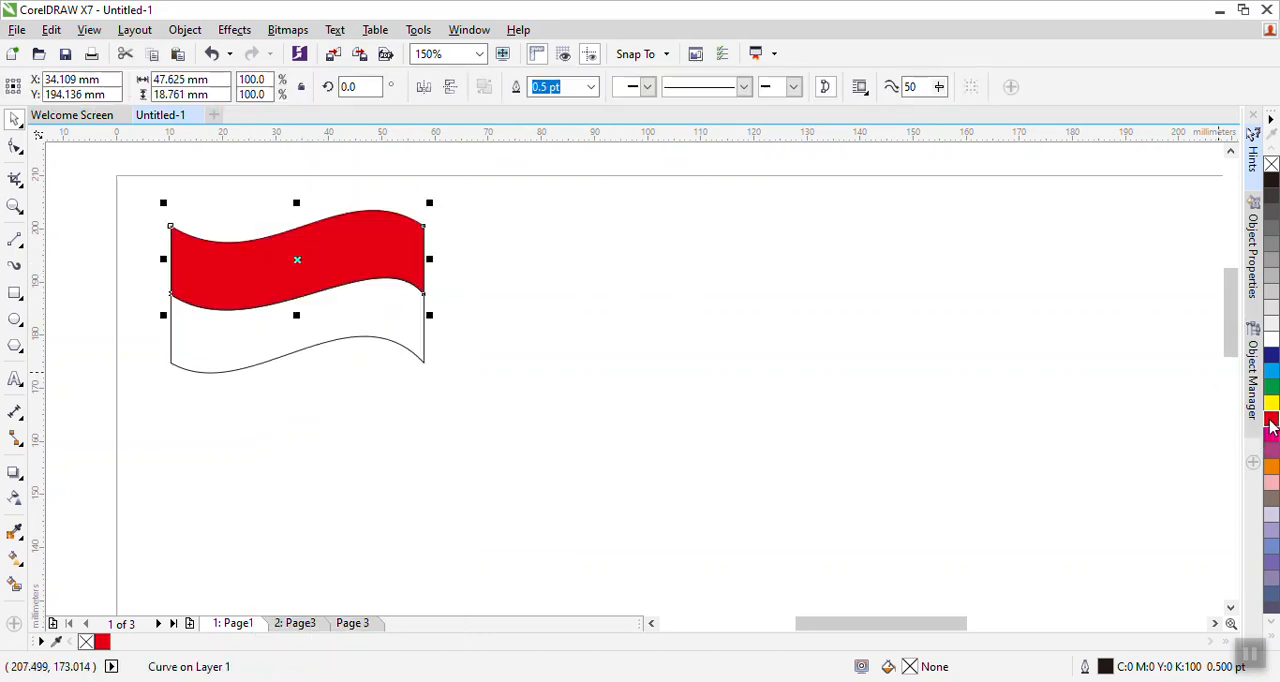
pyautogui.click(763, 366)
pyautogui.moveTo(508, 178); pyautogui.dragTo(115, 443)
pyautogui.click(521, 88)
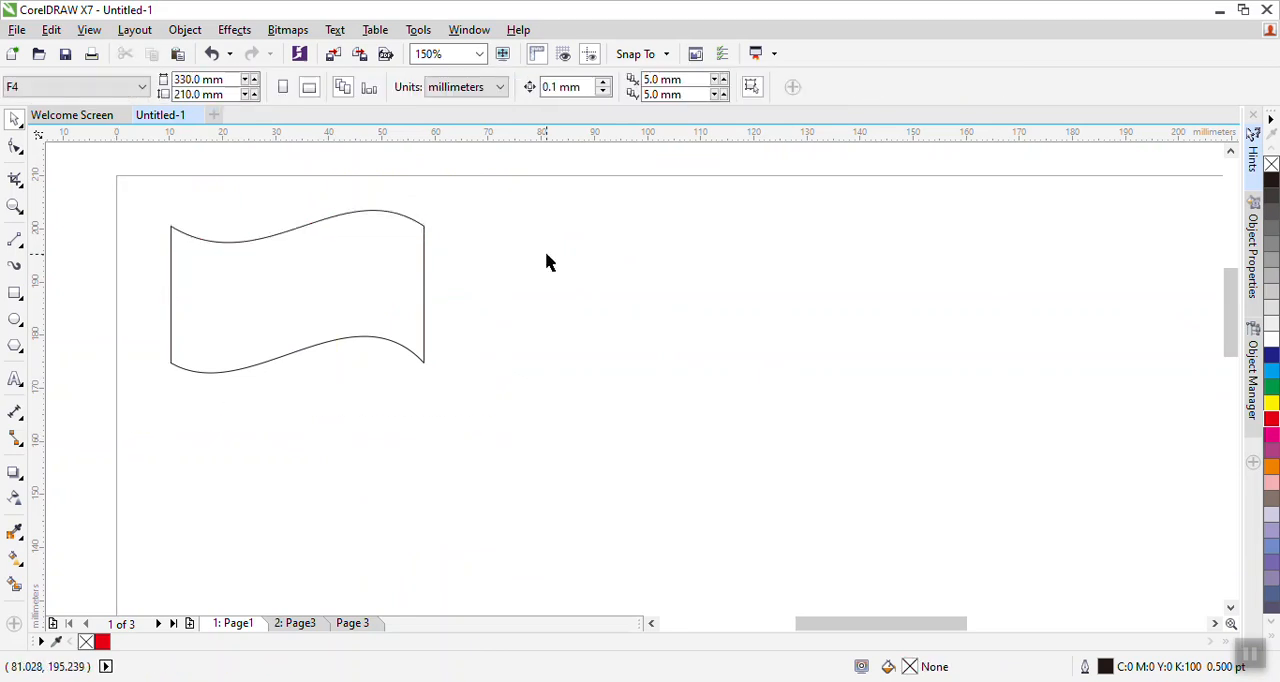
pyautogui.hotkey('ctrl', 'z')
pyautogui.click(543, 277)
pyautogui.click(309, 266)
pyautogui.click(694, 291)
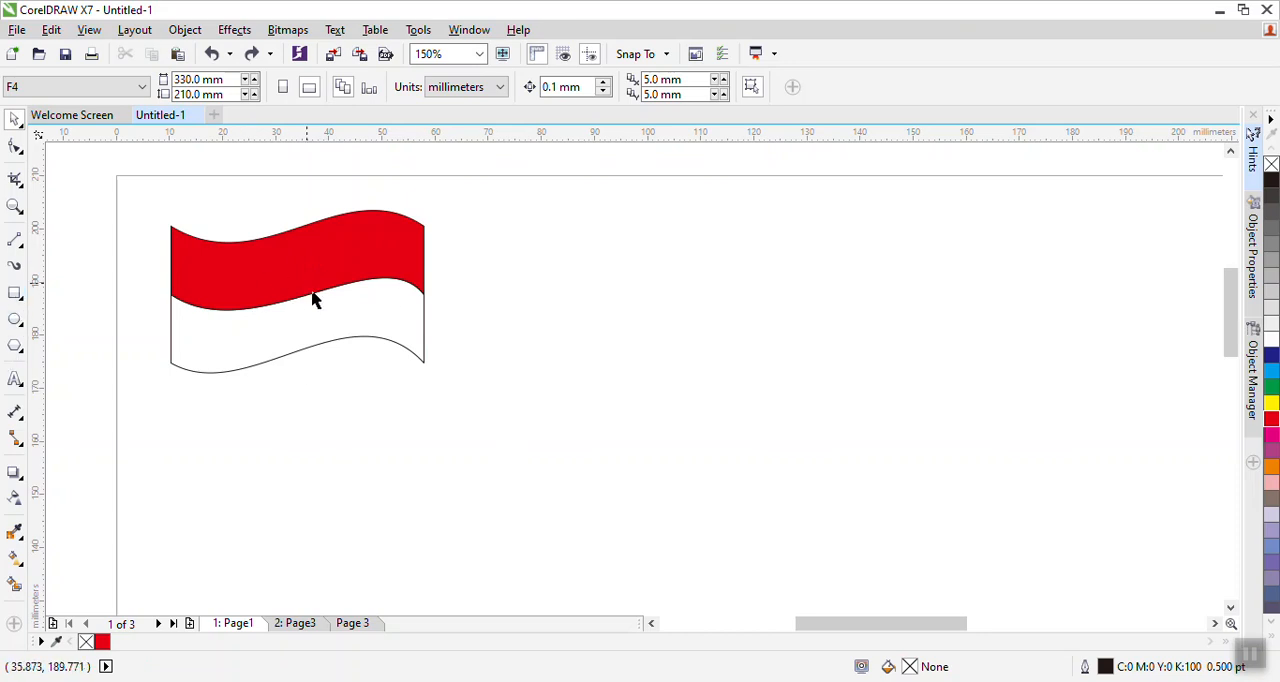
# - Draw a rectangle about 34 mm by 25 mm to the right of the flag
pyautogui.moveTo(480, 434); pyautogui.dragTo(453, 428)
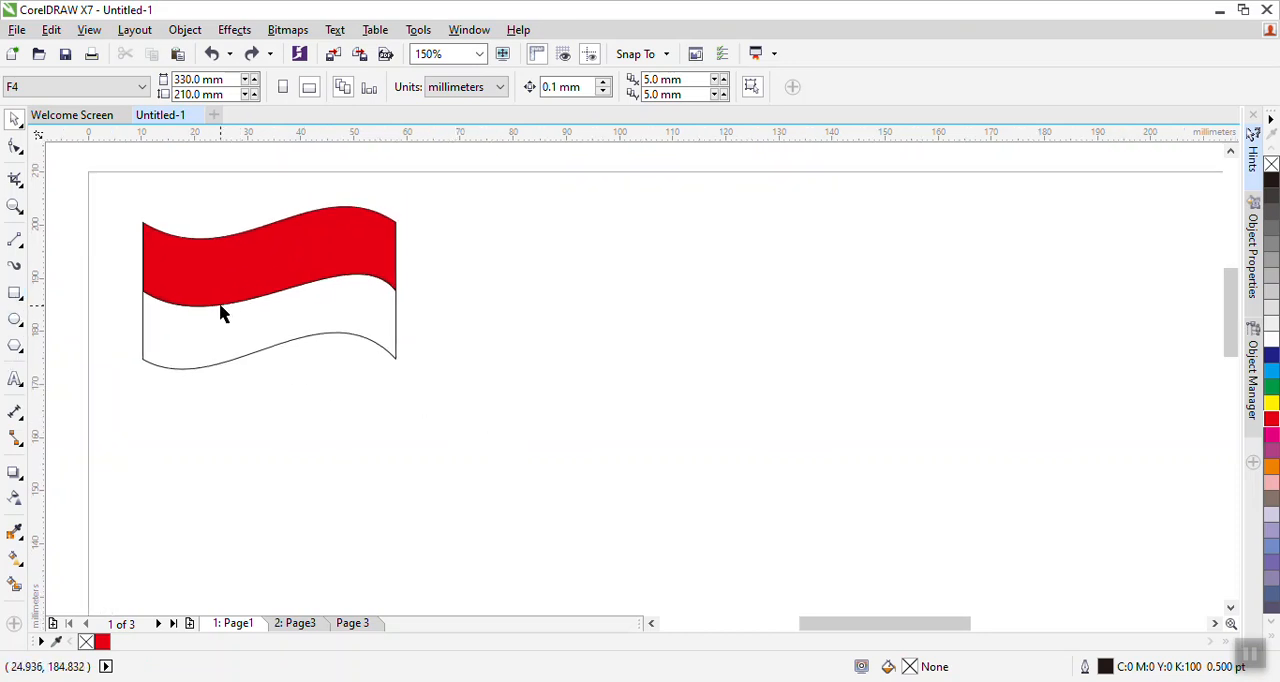
pyautogui.click(14, 292)
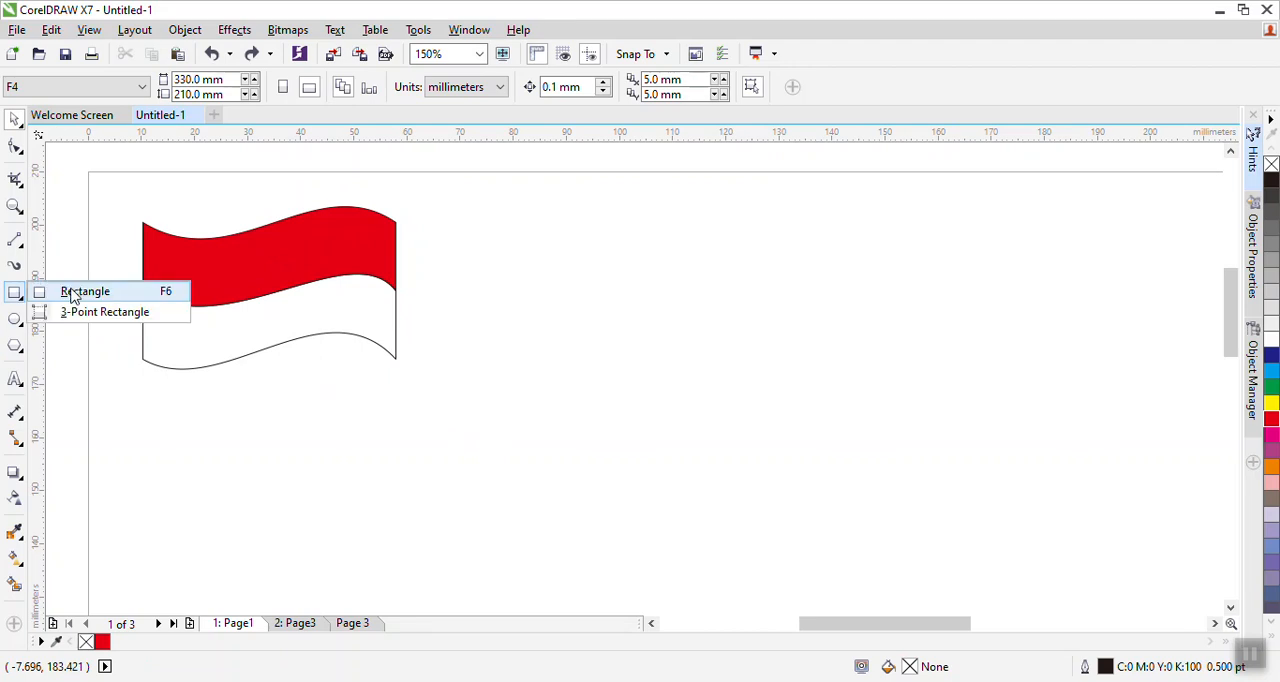
pyautogui.click(72, 293)
pyautogui.moveTo(460, 243); pyautogui.dragTo(640, 376)
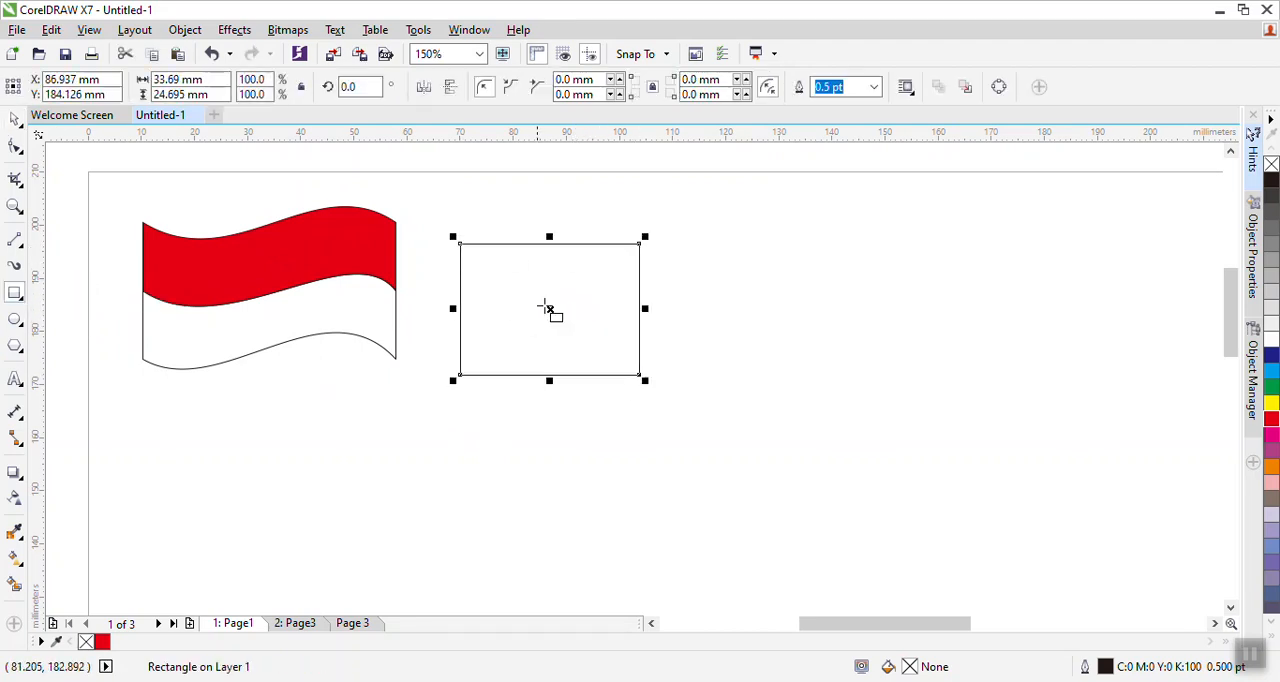
# - Convert the new rectangle to curves
pyautogui.click(22, 133)
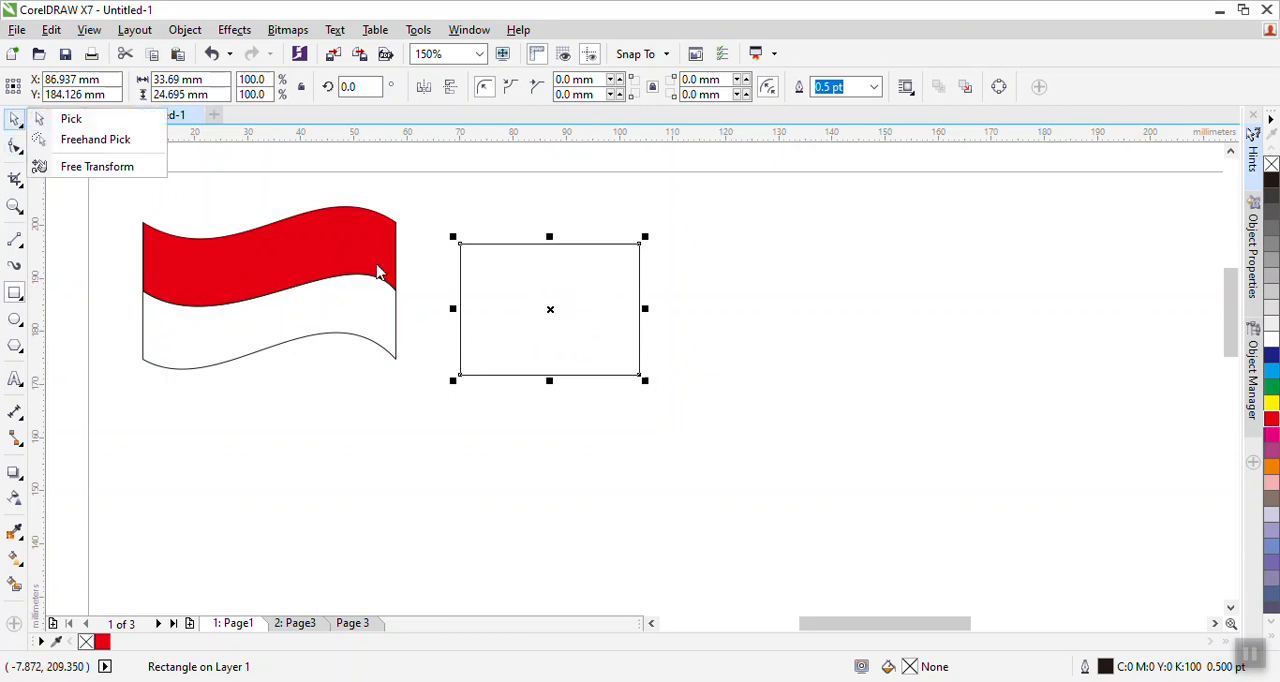
pyautogui.click(85, 118)
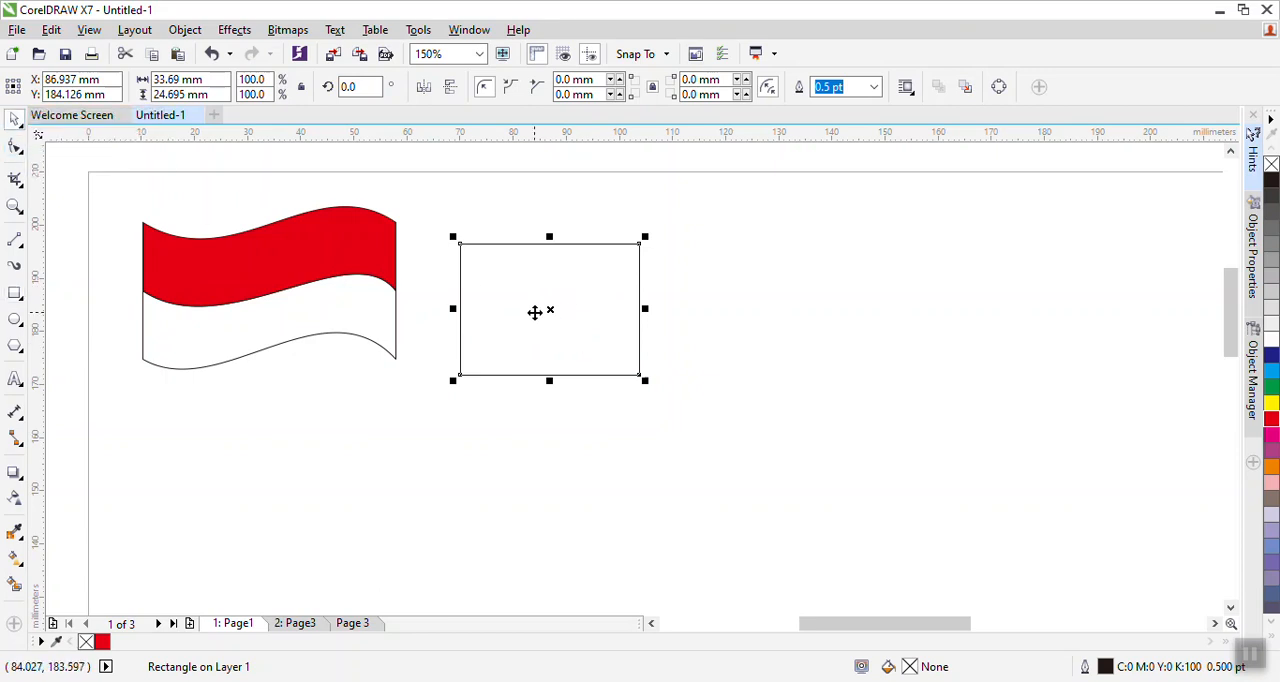
pyautogui.rightClick(547, 312)
pyautogui.click(627, 253)
# - With the Shape tool, convert the segments at each of the rectangle's corner nodes to curves
pyautogui.click(14, 148)
pyautogui.click(459, 250)
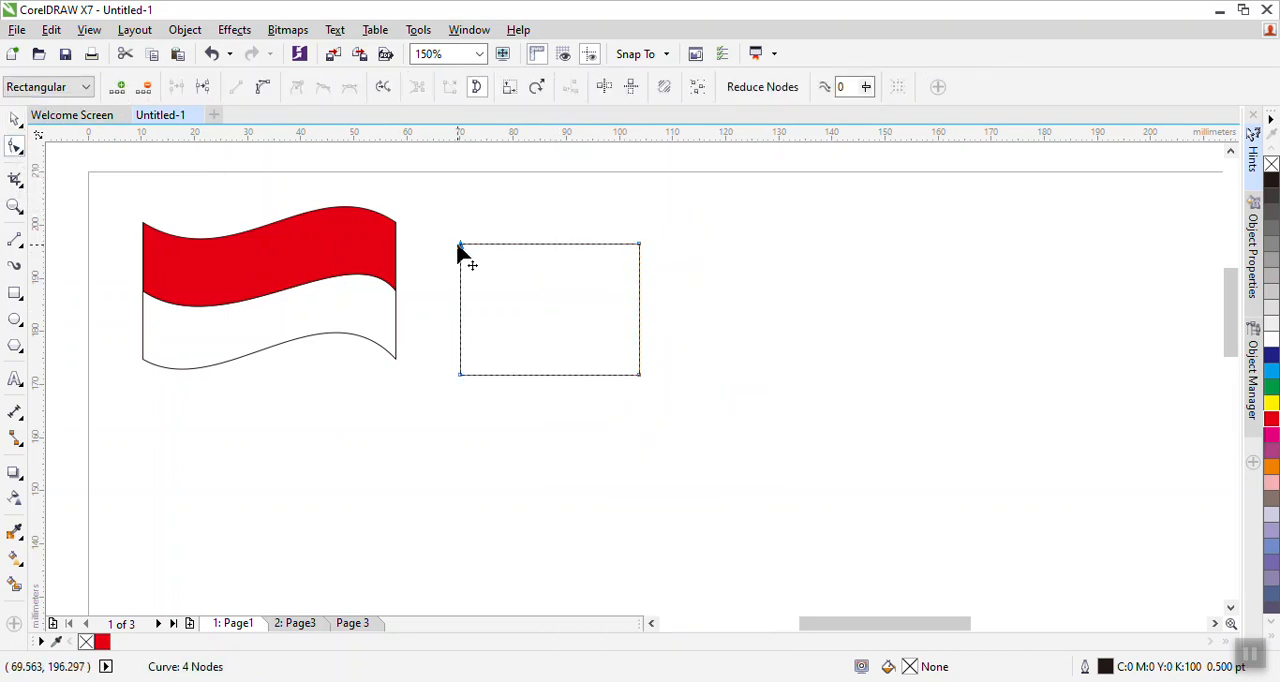
pyautogui.rightClick(459, 250)
pyautogui.click(528, 321)
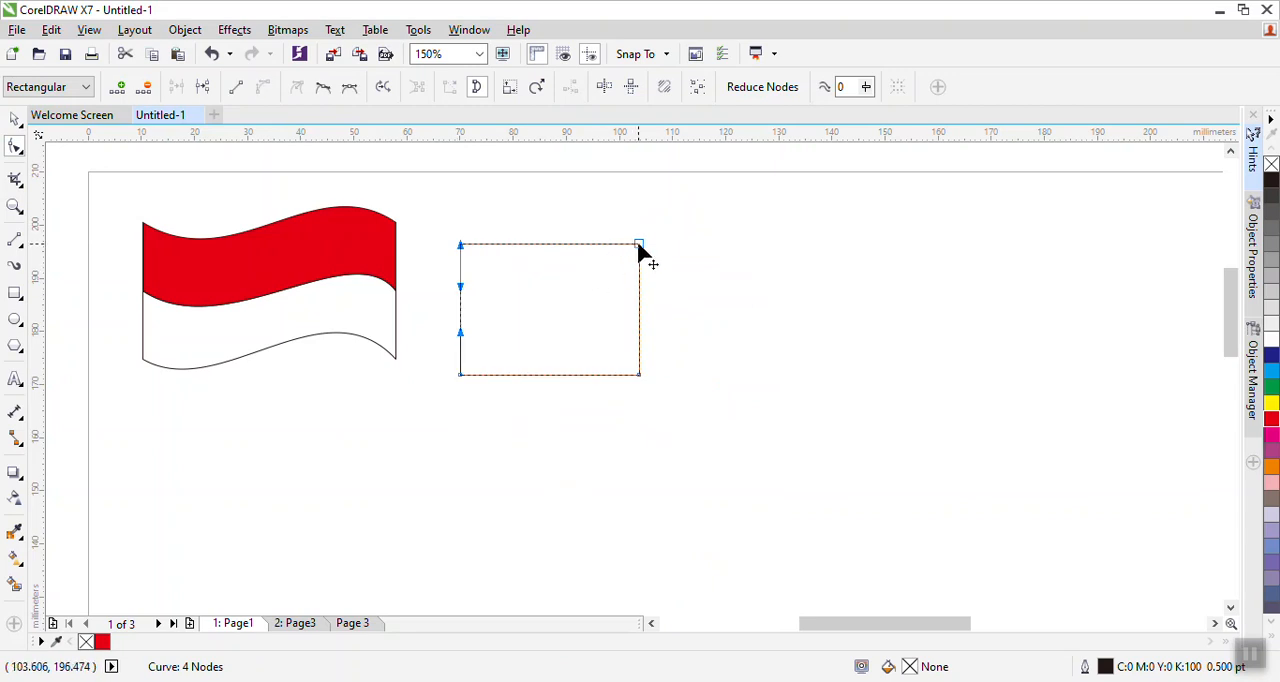
pyautogui.rightClick(638, 245)
pyautogui.click(672, 325)
pyautogui.rightClick(640, 376)
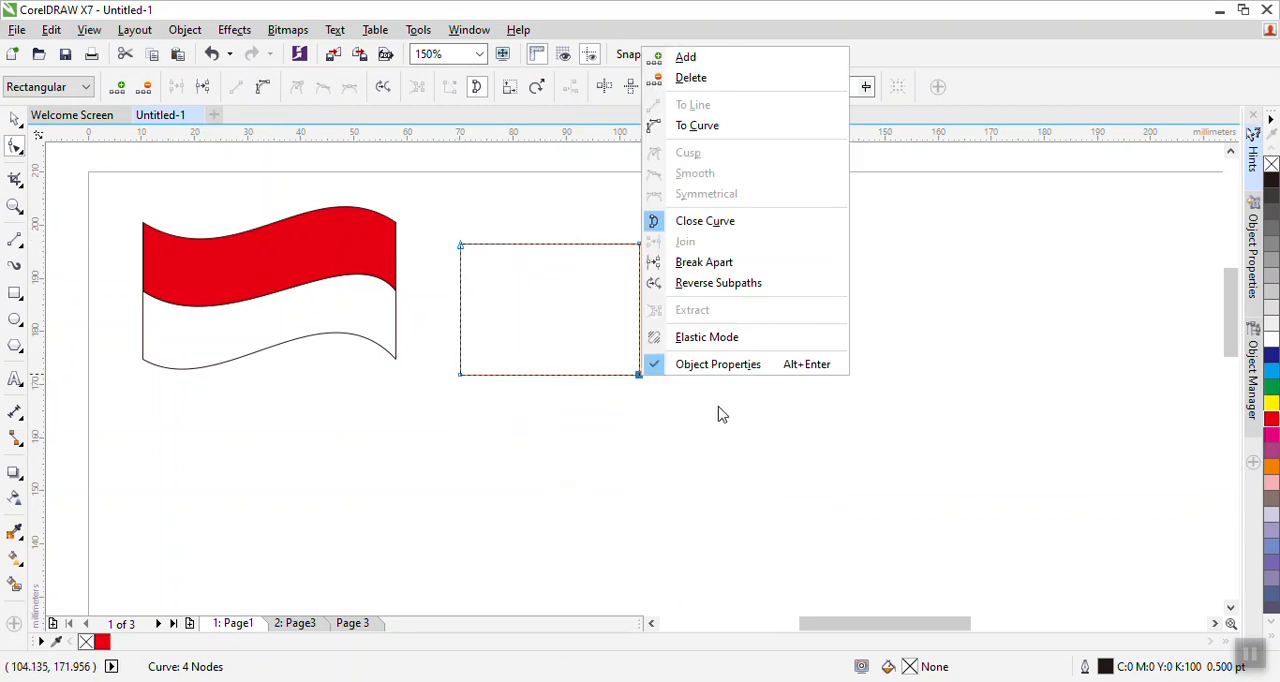
pyautogui.click(680, 126)
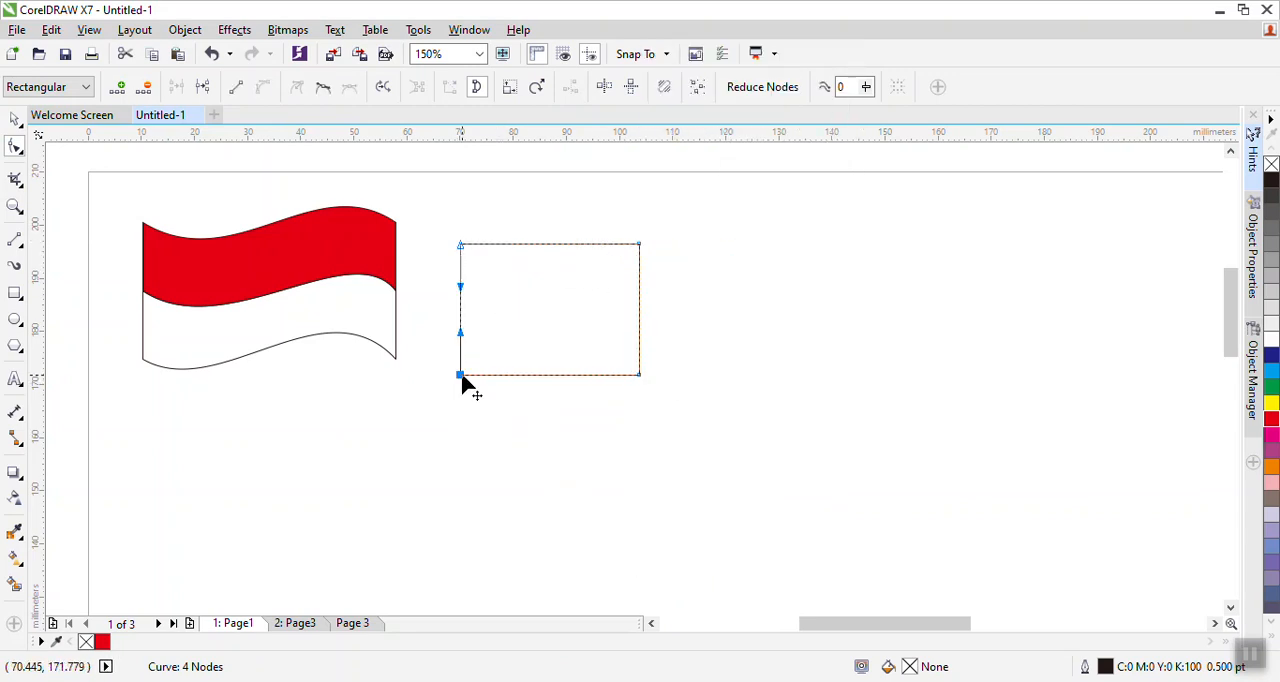
pyautogui.rightClick(461, 376)
pyautogui.click(520, 126)
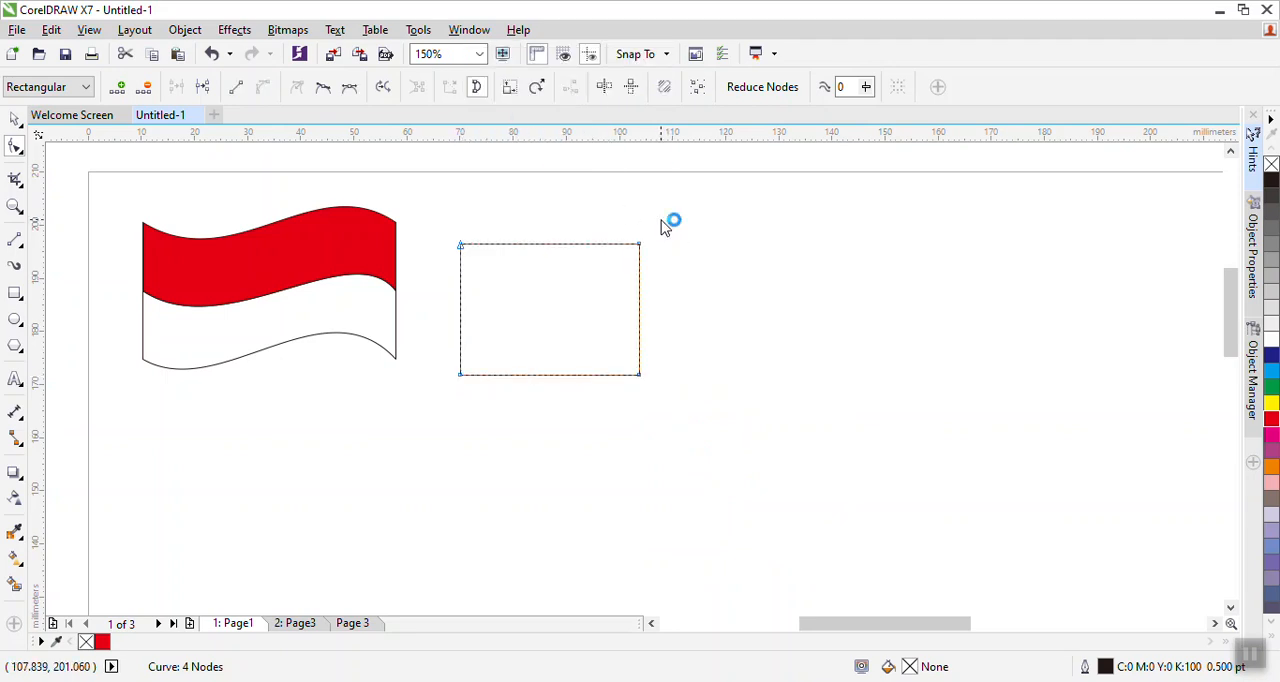
# - Delete the top-right and bottom-left nodes, leaving only the top-left and bottom-right nodes
pyautogui.click(460, 245)
pyautogui.click(639, 245)
pyautogui.click(459, 375)
pyautogui.click(639, 245)
pyautogui.press('Delete')
pyautogui.click(459, 375)
pyautogui.press('Delete')
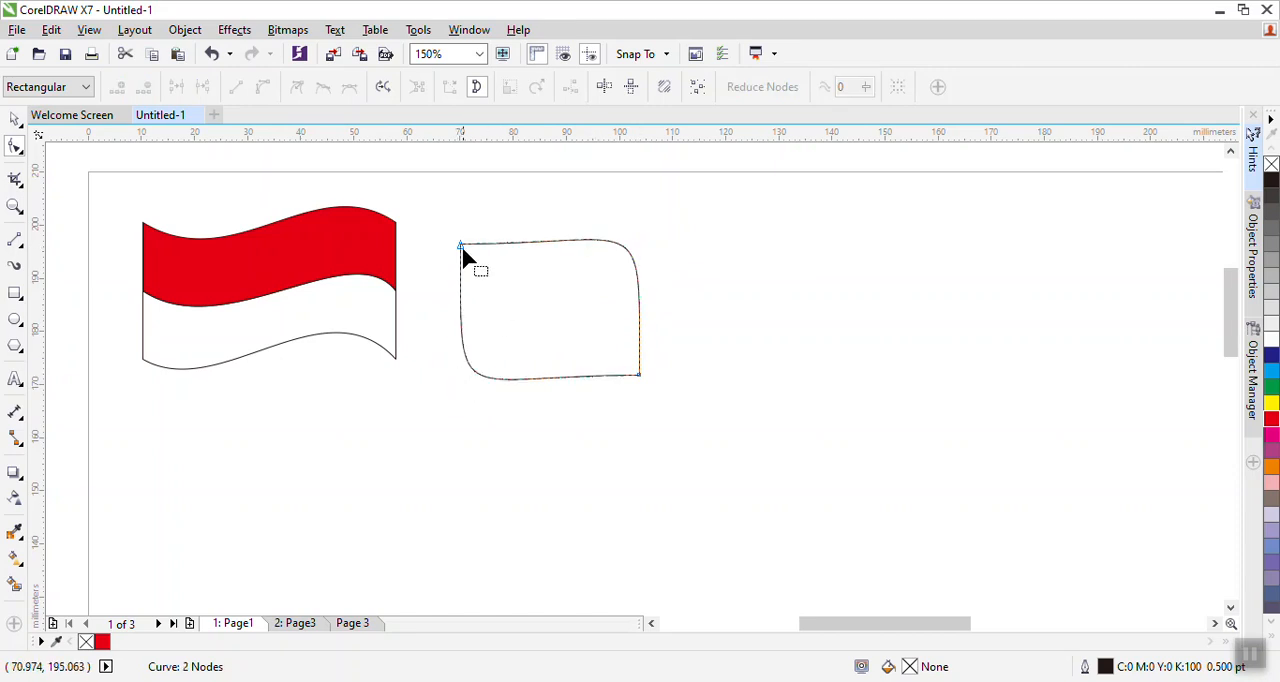
# - Drag the control handles of the two remaining nodes to bend the outline into a leaf shape
pyautogui.click(461, 245)
pyautogui.moveTo(461, 414); pyautogui.dragTo(519, 335)
pyautogui.moveTo(453, 377); pyautogui.dragTo(474, 344)
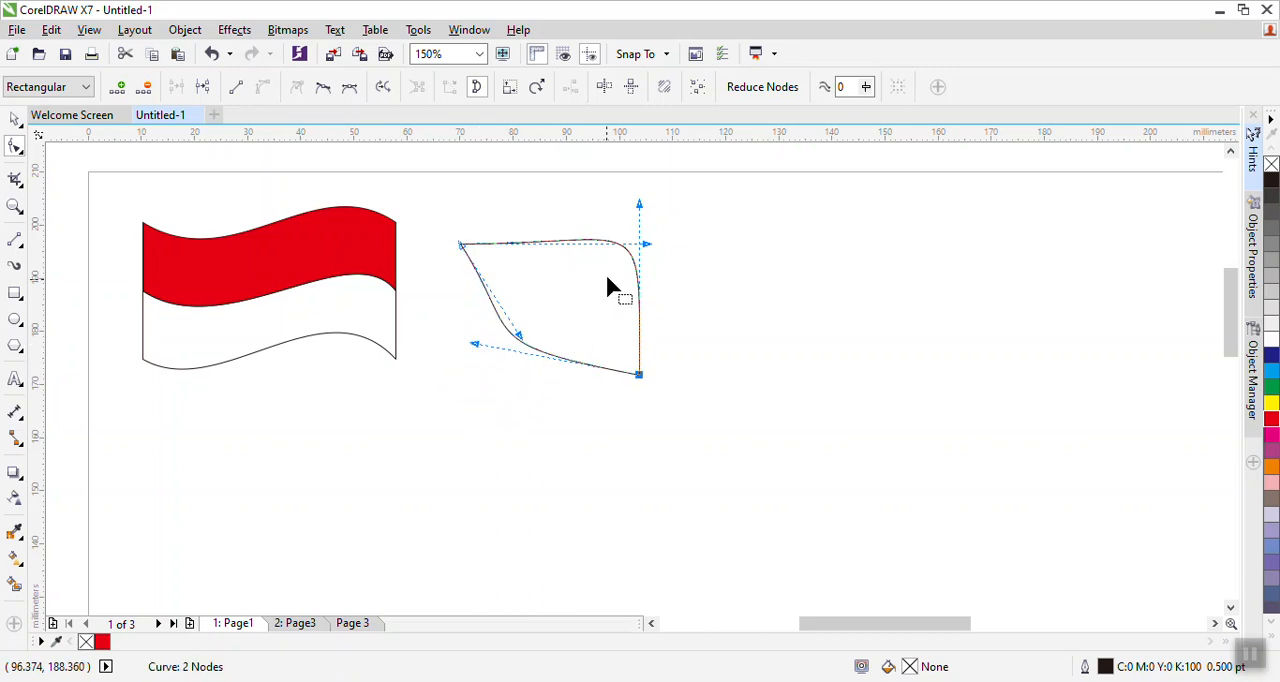
pyautogui.moveTo(638, 205); pyautogui.dragTo(596, 276)
pyautogui.moveTo(647, 245); pyautogui.dragTo(586, 263)
pyautogui.click(677, 277)
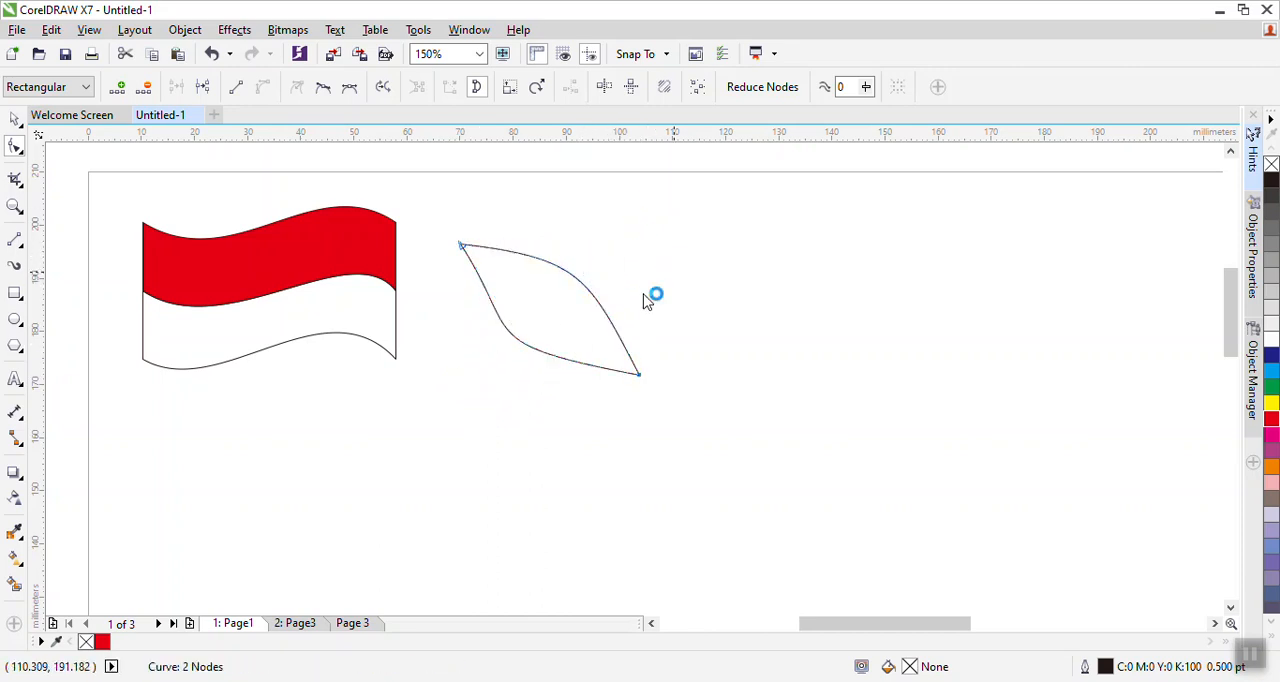
pyautogui.click(460, 245)
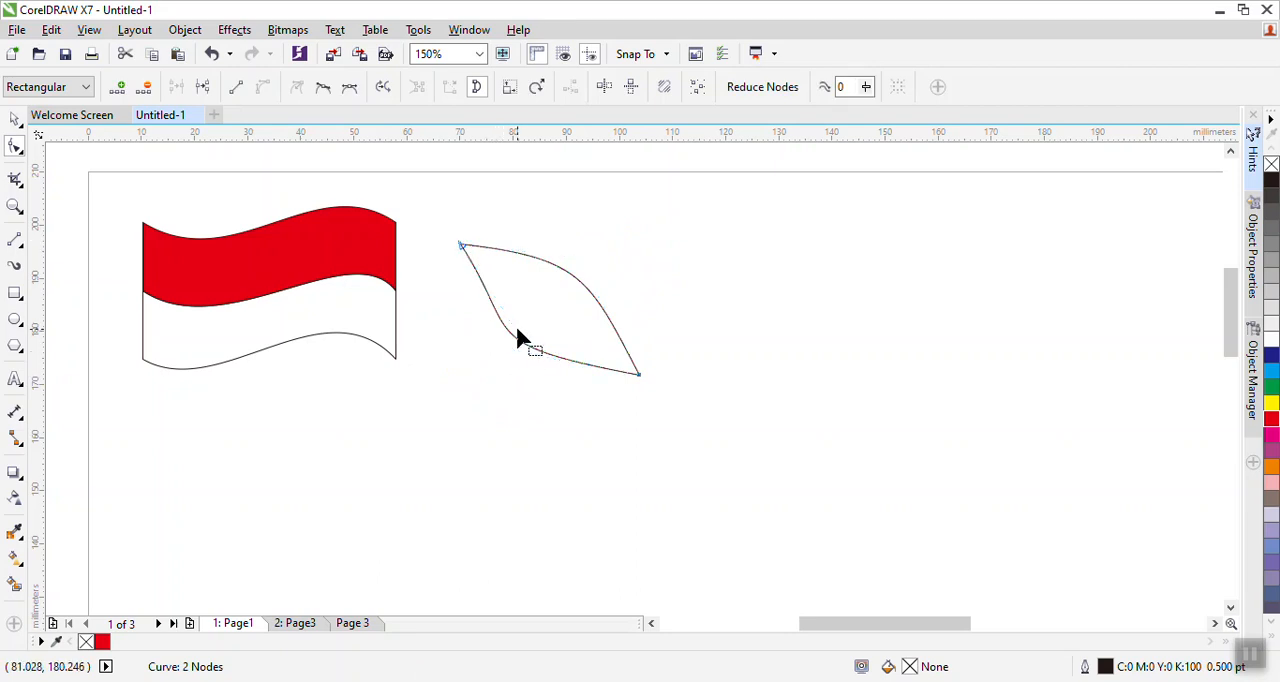
pyautogui.click(469, 252)
pyautogui.moveTo(521, 340); pyautogui.dragTo(504, 365)
pyautogui.click(681, 337)
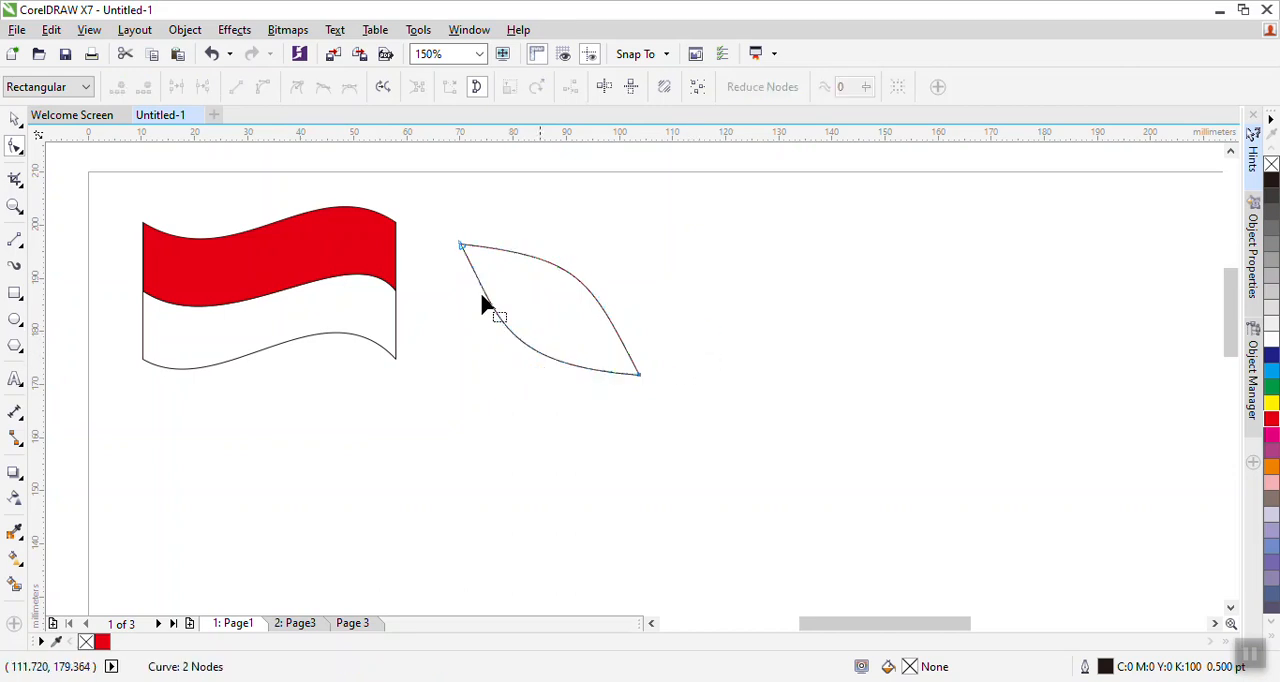
# - Select the leaf shape and nudge it slightly up and to the left
pyautogui.click(14, 120)
pyautogui.click(364, 403)
pyautogui.moveTo(552, 311)
pyautogui.mouseDown()
pyautogui.moveTo(525, 288)
pyautogui.moveTo(540, 317)
pyautogui.mouseUp()
pyautogui.click(723, 337)
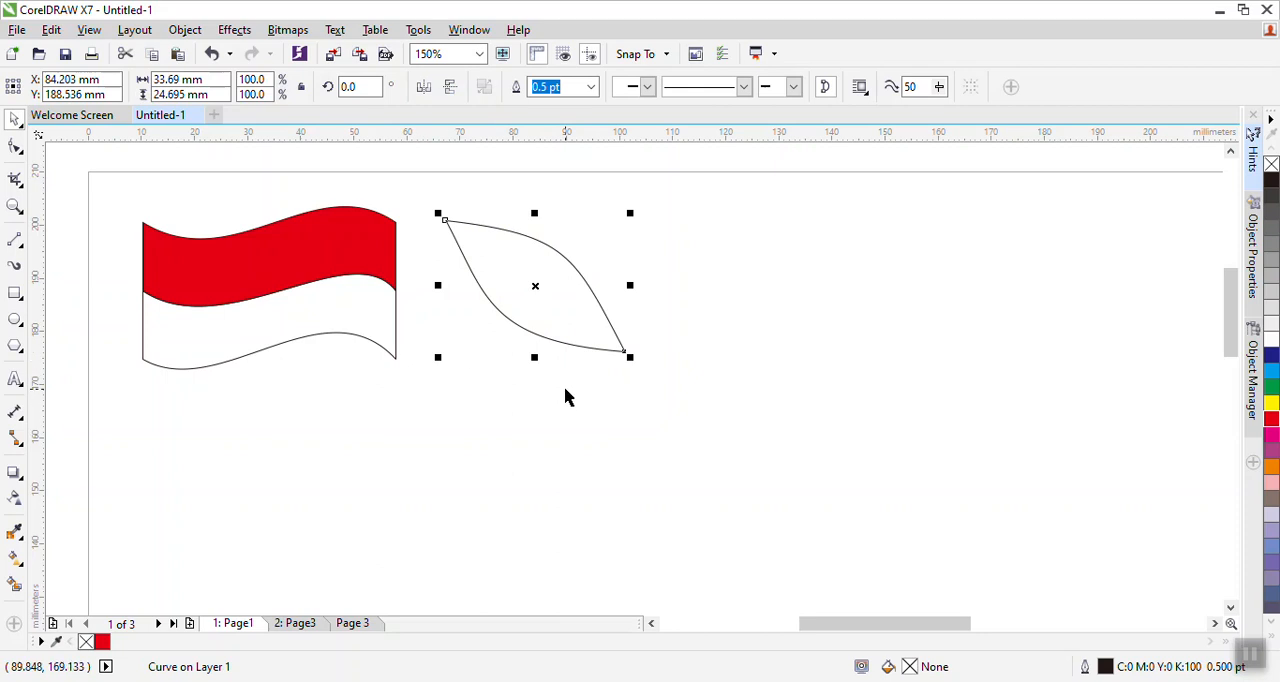
pyautogui.moveTo(574, 323); pyautogui.dragTo(566, 337)
# - Draw a circle about 38 mm by 37 mm below the flag with the Ellipse tool
pyautogui.moveTo(350, 409); pyautogui.dragTo(340, 353)
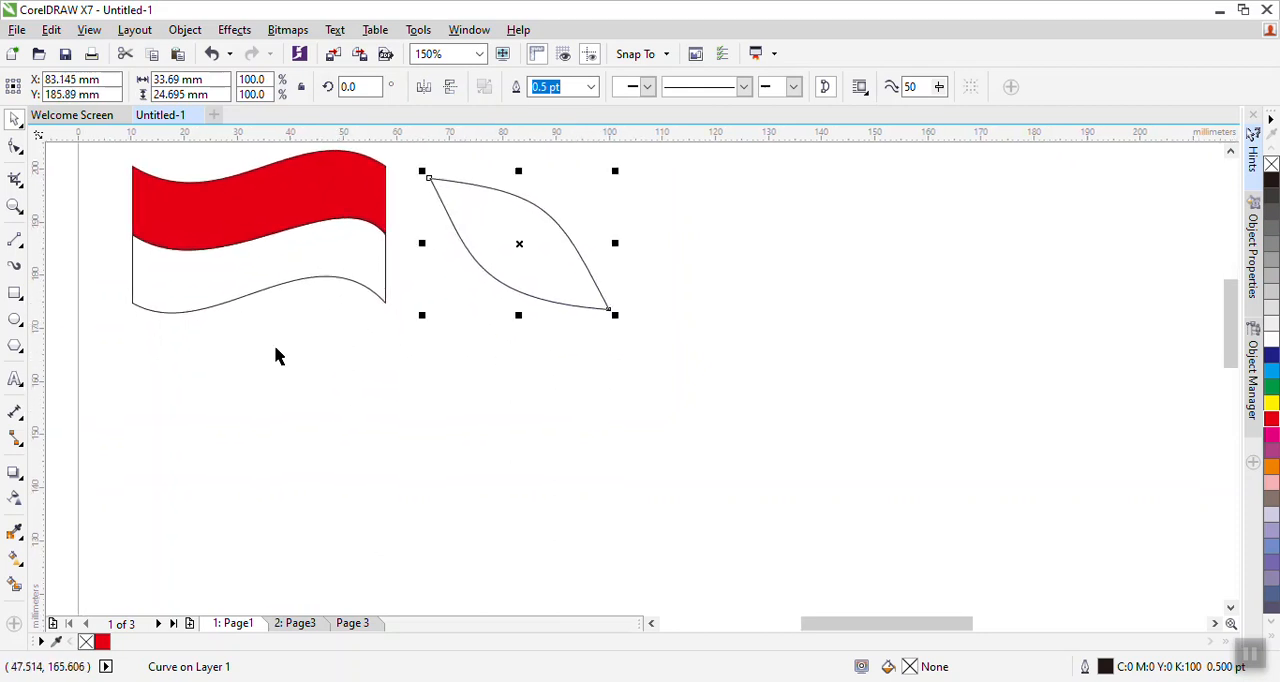
pyautogui.click(16, 322)
pyautogui.moveTo(221, 395); pyautogui.dragTo(423, 588)
# - Convert the circle to curves
pyautogui.click(15, 120)
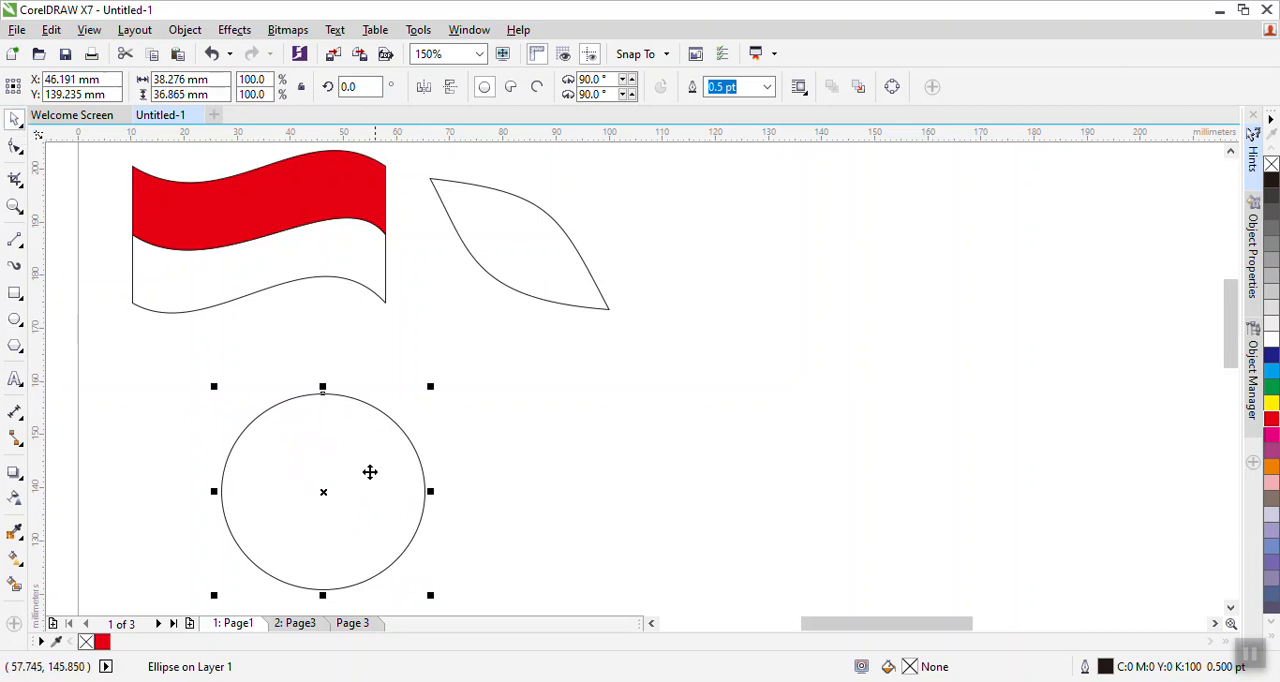
pyautogui.rightClick(321, 492)
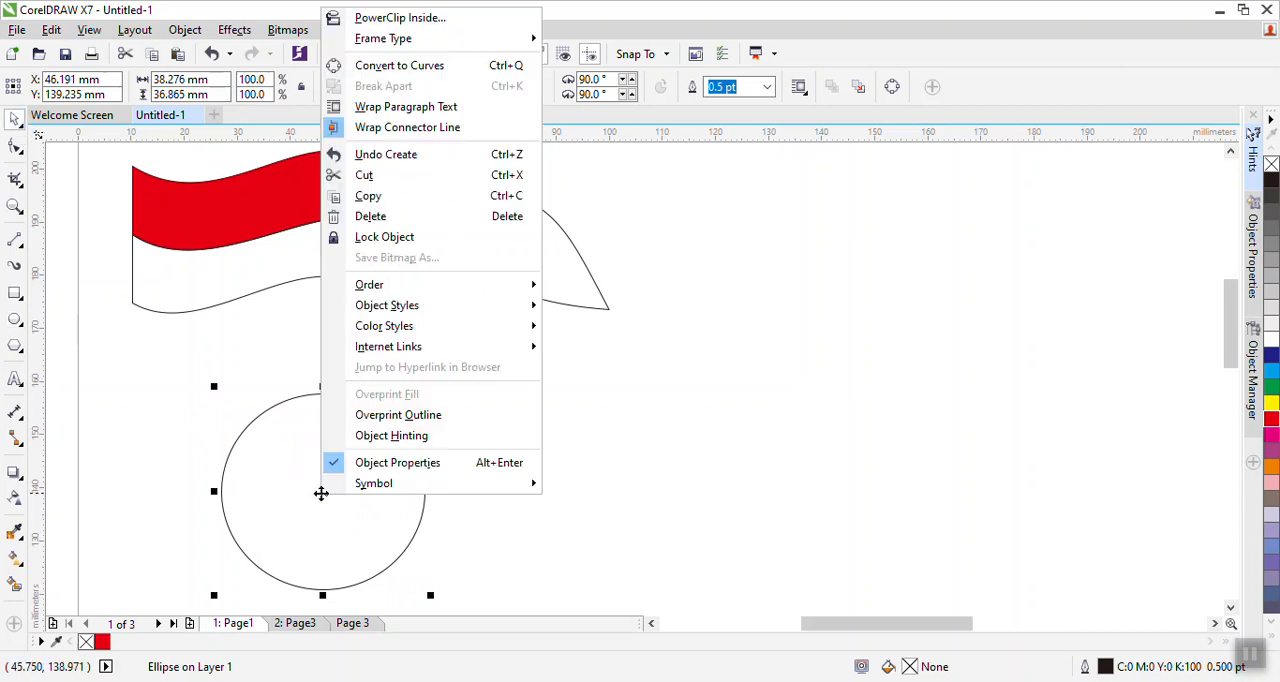
pyautogui.click(430, 65)
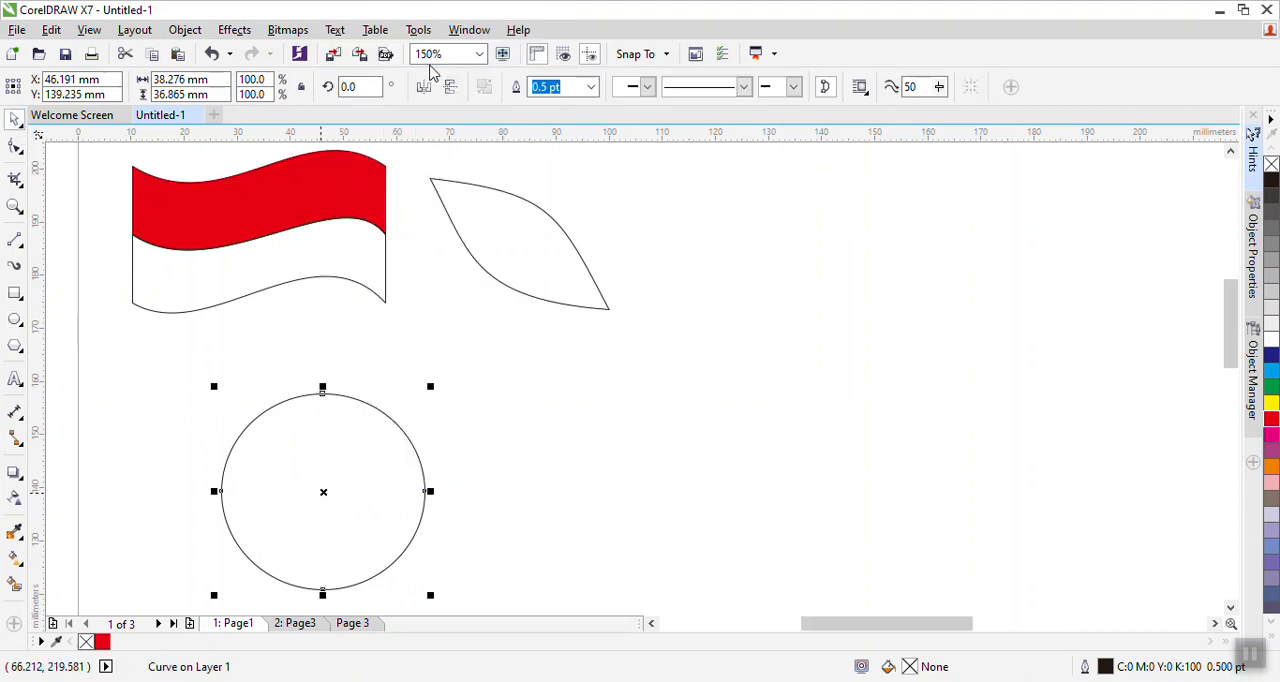
# - Switch to the Shape tool and select the bottom node of the converted circle
pyautogui.click(15, 150)
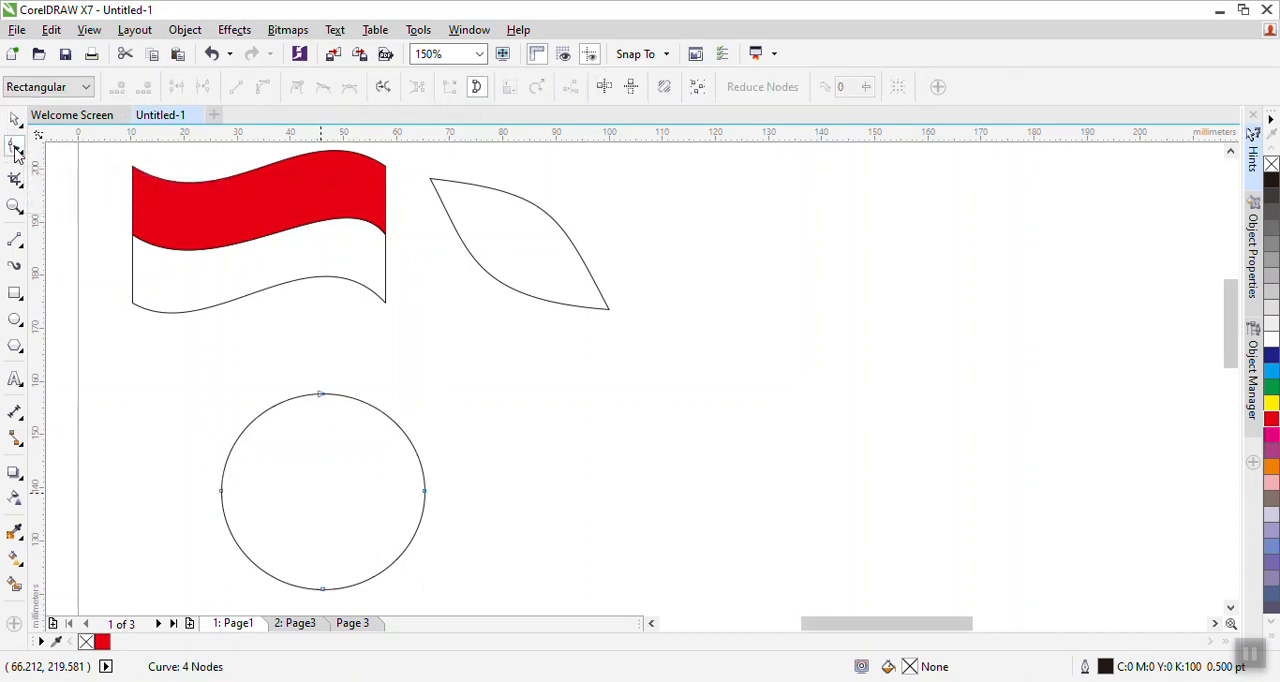
pyautogui.click(318, 394)
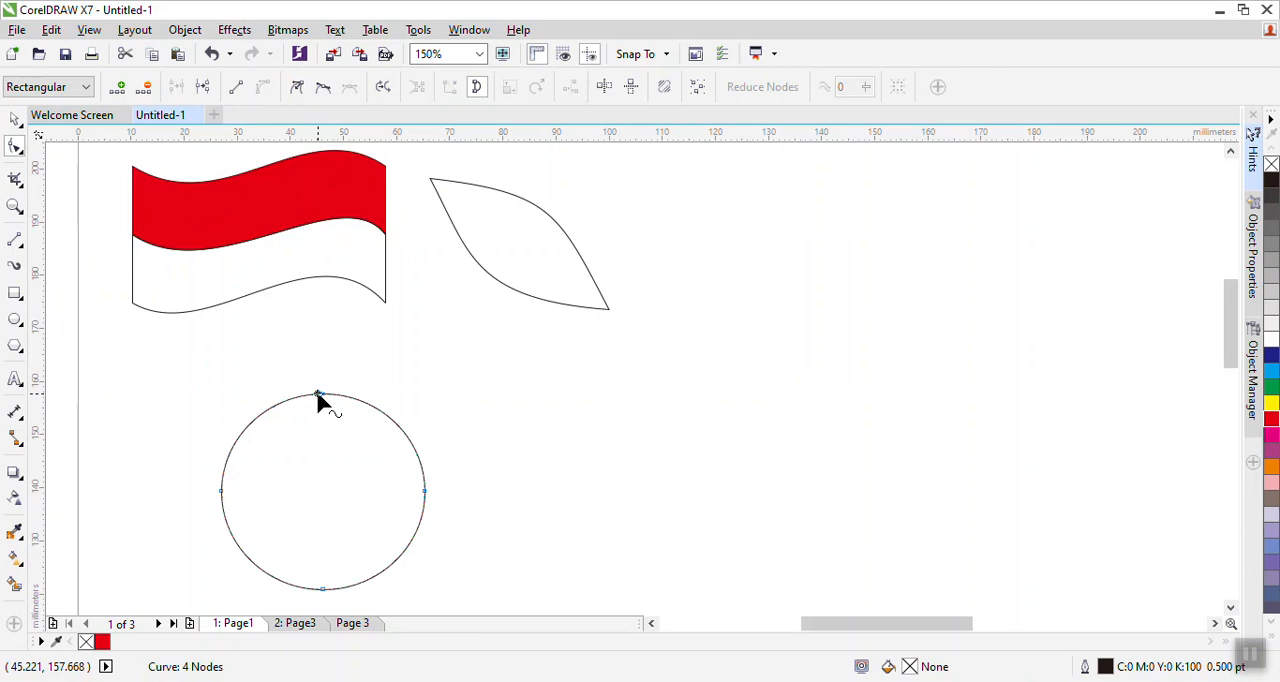
pyautogui.rightClick(318, 395)
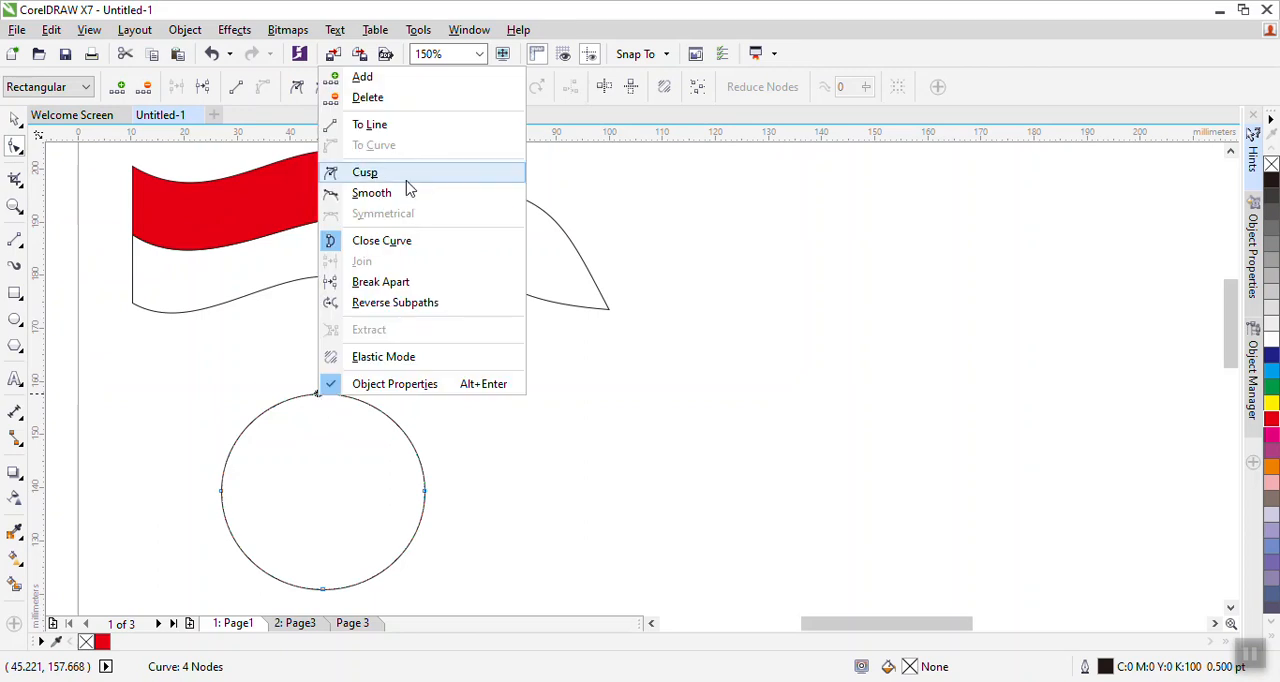
pyautogui.click(601, 495)
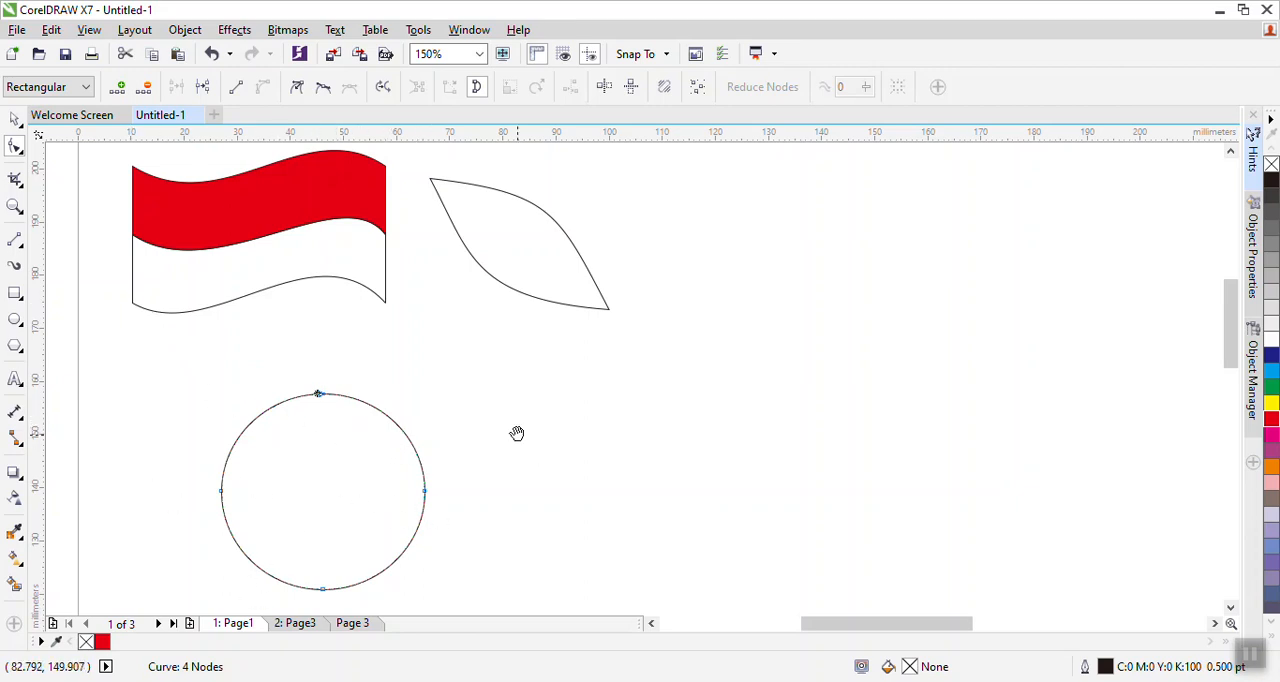
pyautogui.moveTo(517, 434); pyautogui.dragTo(507, 385)
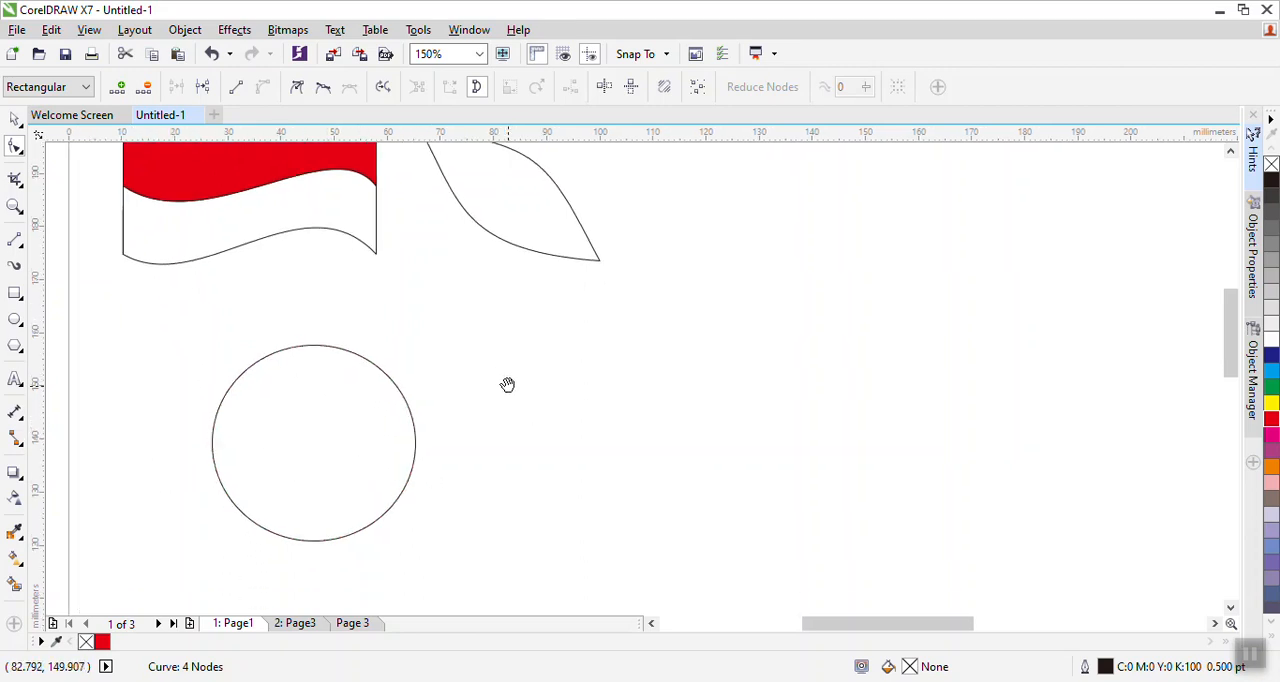
pyautogui.click(311, 347)
pyautogui.click(313, 541)
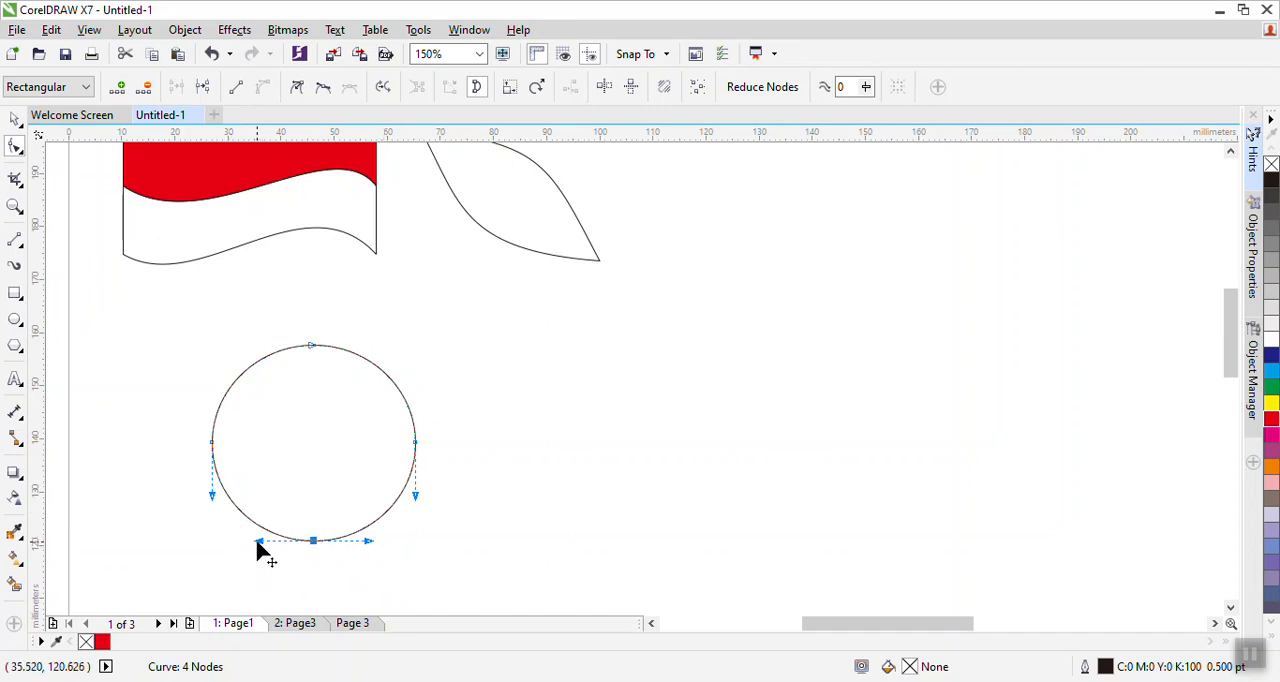
# - Try dragging the bottom node's control handles to dent the base of the circle
pyautogui.moveTo(257, 545); pyautogui.dragTo(245, 581)
pyautogui.moveTo(382, 500); pyautogui.dragTo(381, 572)
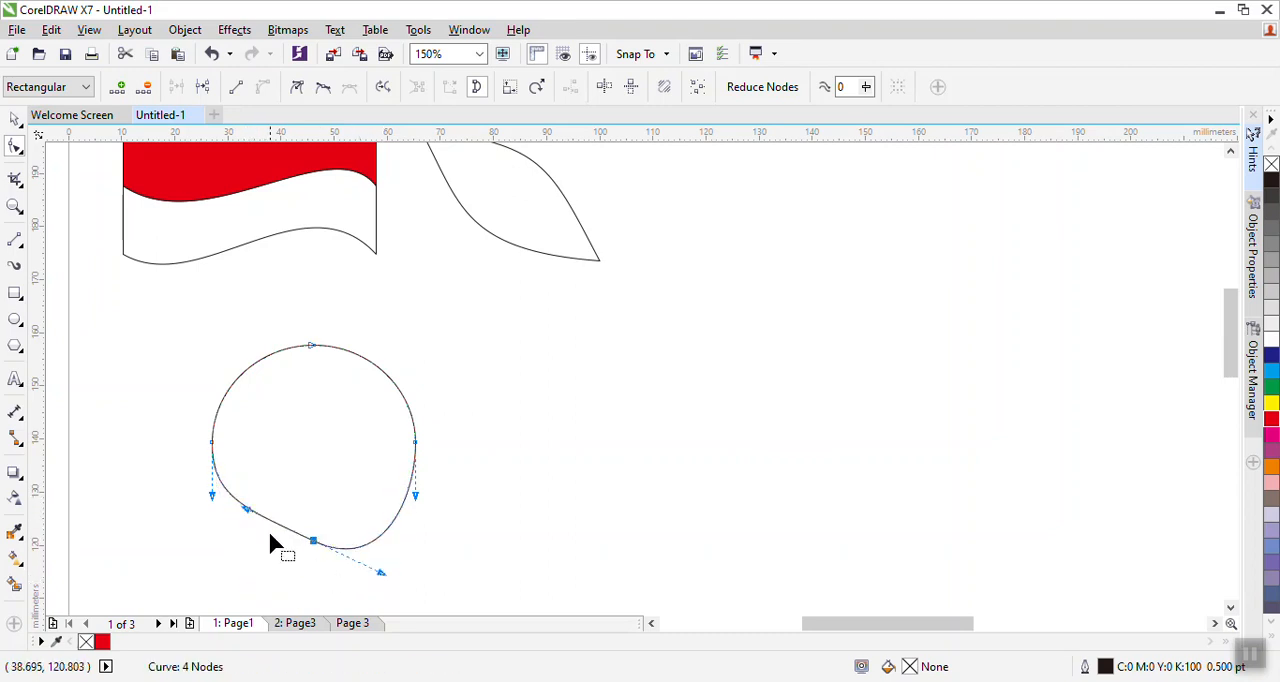
pyautogui.moveTo(250, 515); pyautogui.dragTo(240, 557)
pyautogui.moveTo(388, 531); pyautogui.dragTo(374, 597)
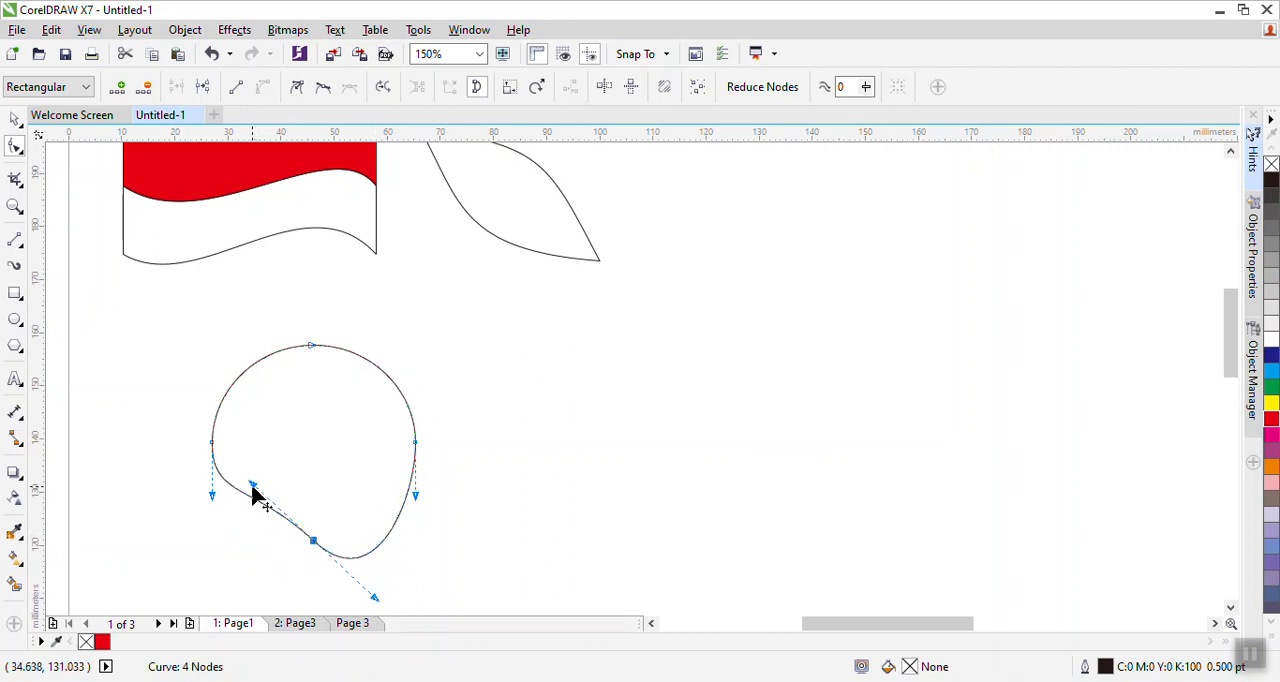
pyautogui.moveTo(251, 487); pyautogui.dragTo(241, 555)
pyautogui.moveTo(386, 527)
pyautogui.mouseDown()
pyautogui.moveTo(386, 554)
pyautogui.moveTo(380, 539)
pyautogui.mouseUp()
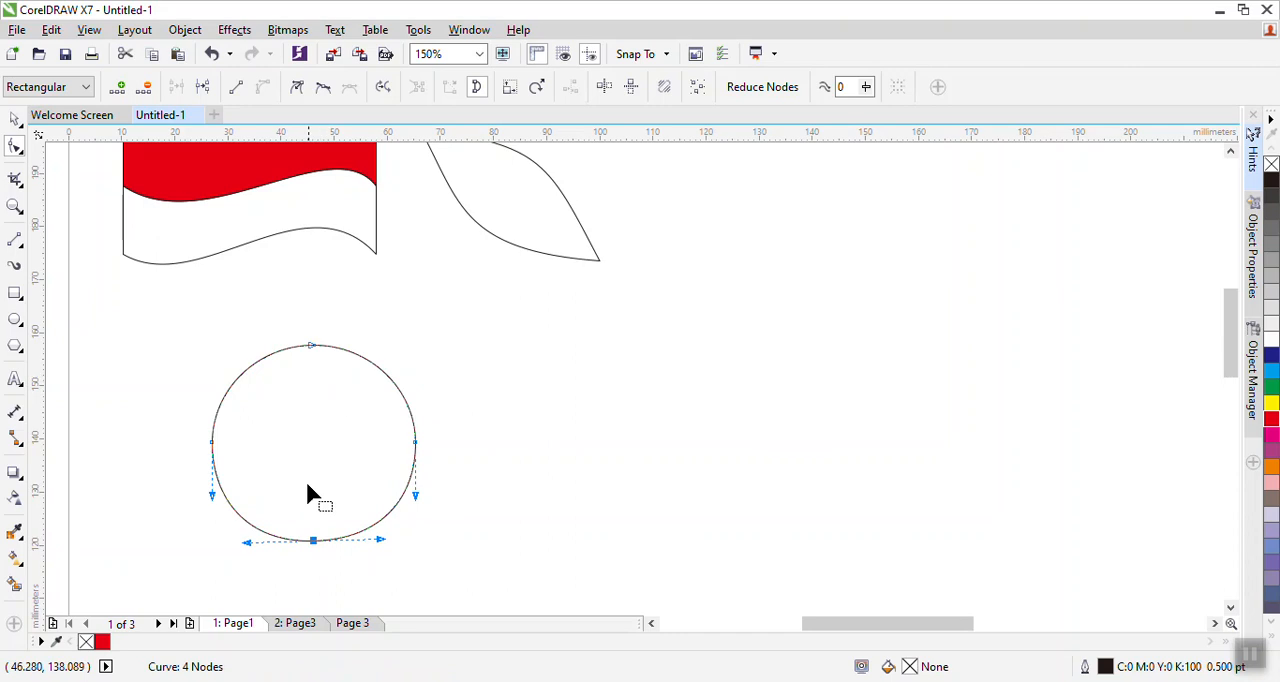
# - Make the bottom node a cusp and pull both its handles downward to form a notch at the base
pyautogui.rightClick(313, 541)
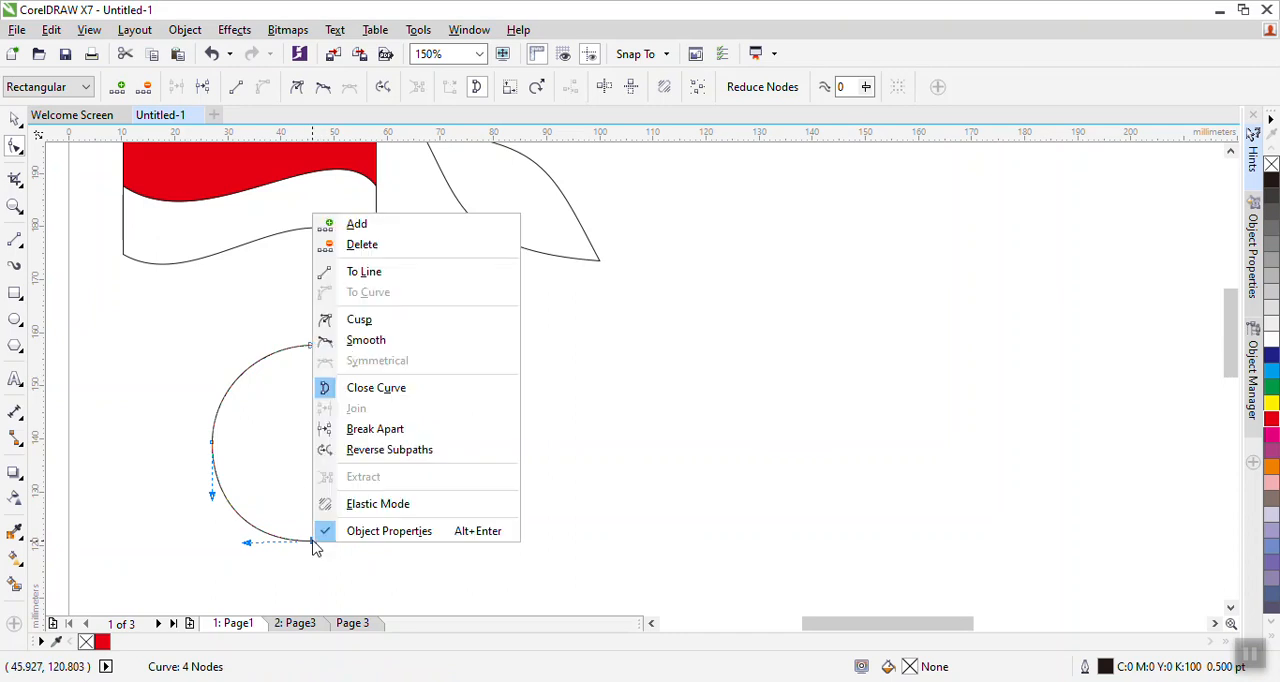
pyautogui.click(359, 321)
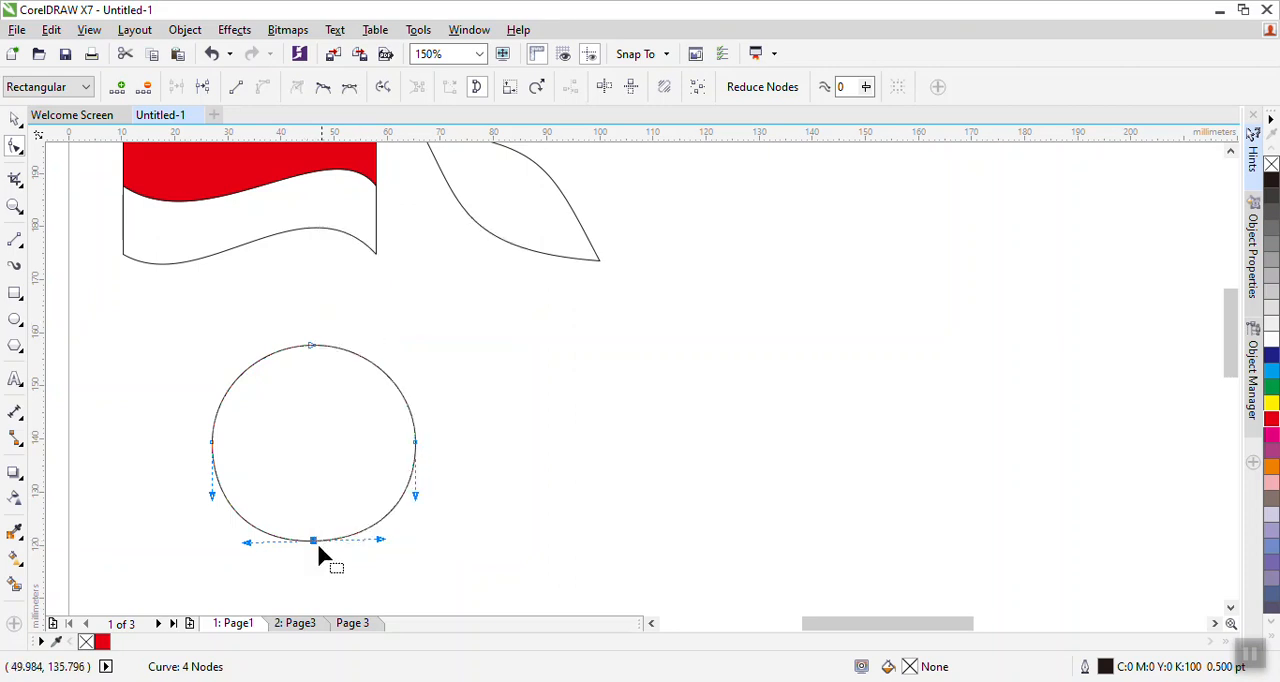
pyautogui.moveTo(248, 544); pyautogui.dragTo(251, 581)
pyautogui.moveTo(381, 541); pyautogui.dragTo(393, 586)
pyautogui.moveTo(250, 583); pyautogui.dragTo(245, 590)
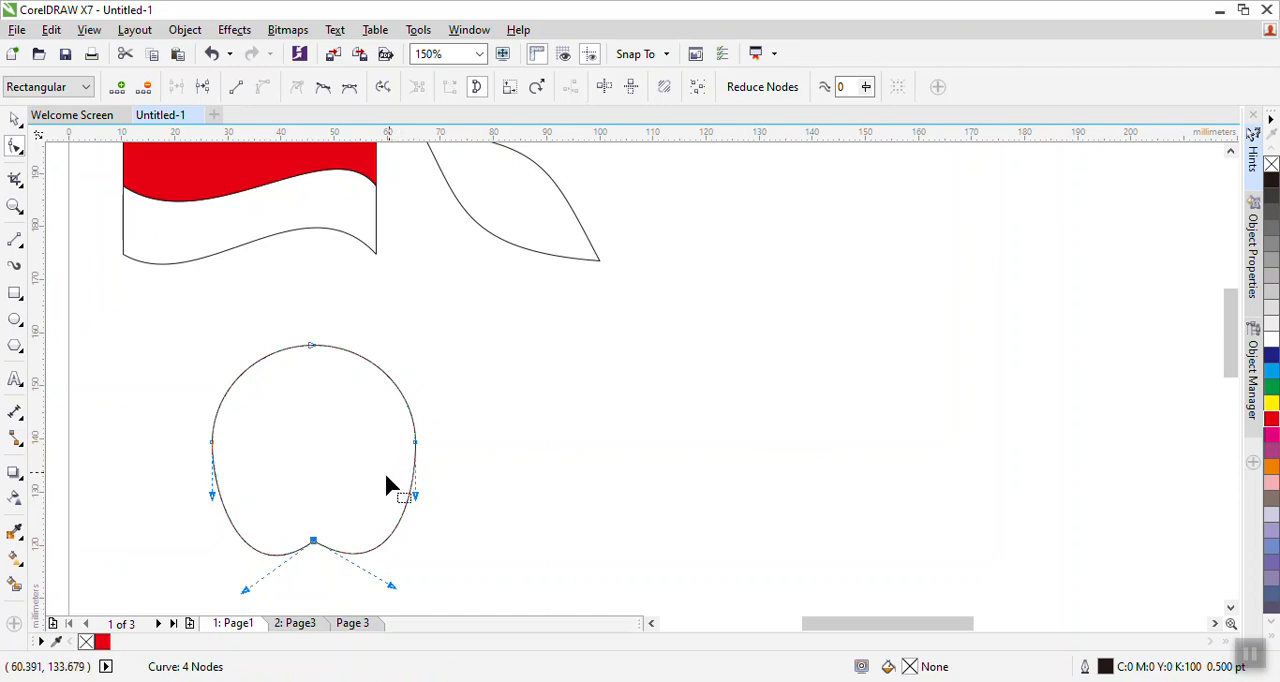
# - Delete the circle's left and right side nodes, keeping only the top and bottom nodes
pyautogui.click(212, 443)
pyautogui.click(416, 443)
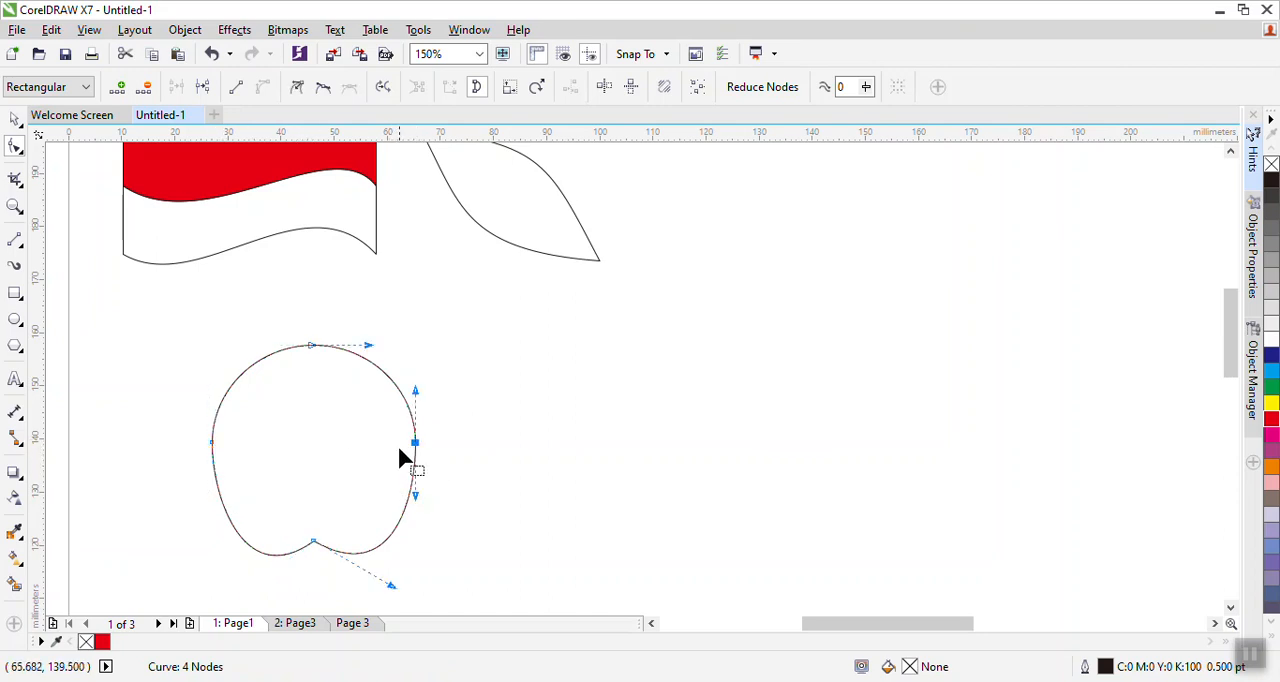
pyautogui.click(212, 443)
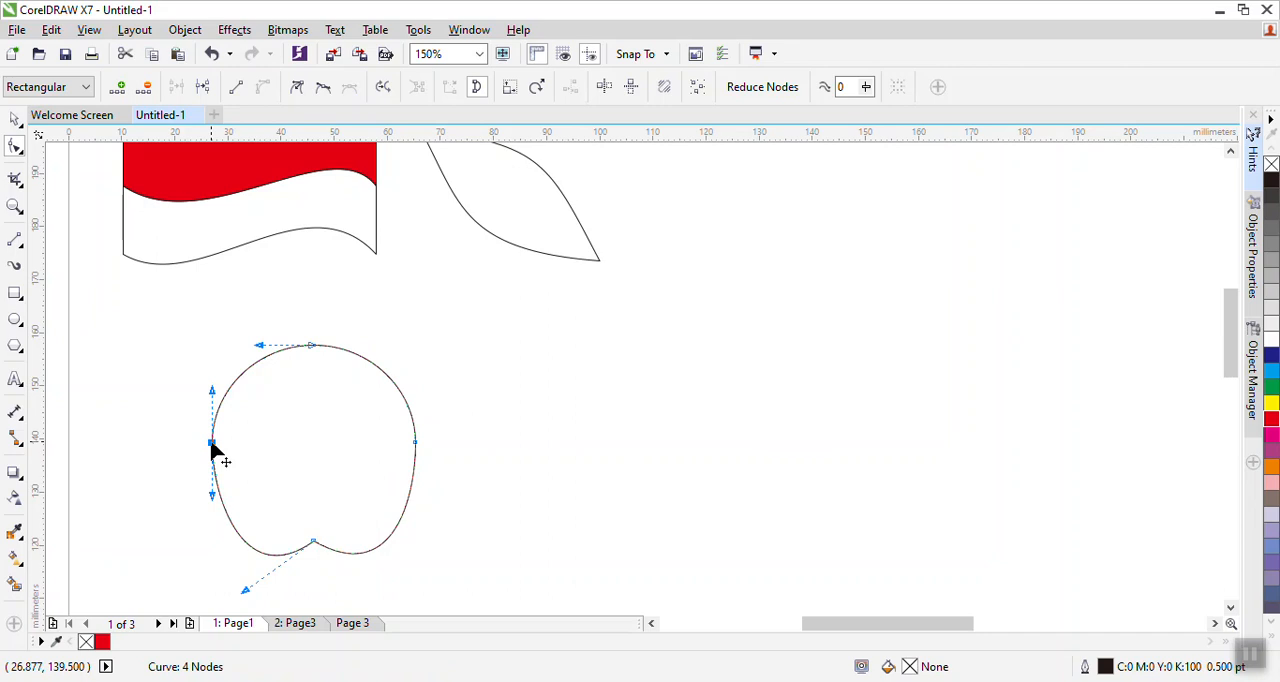
pyautogui.press('Delete')
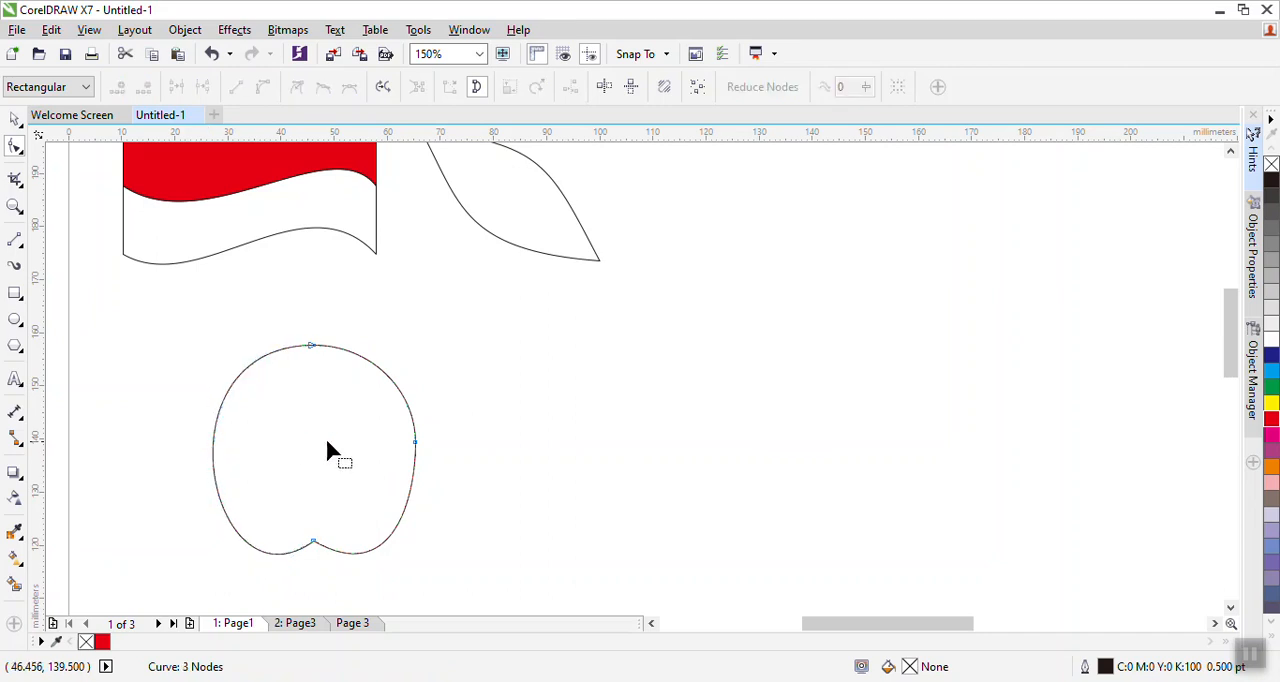
pyautogui.click(414, 442)
pyautogui.press('Delete')
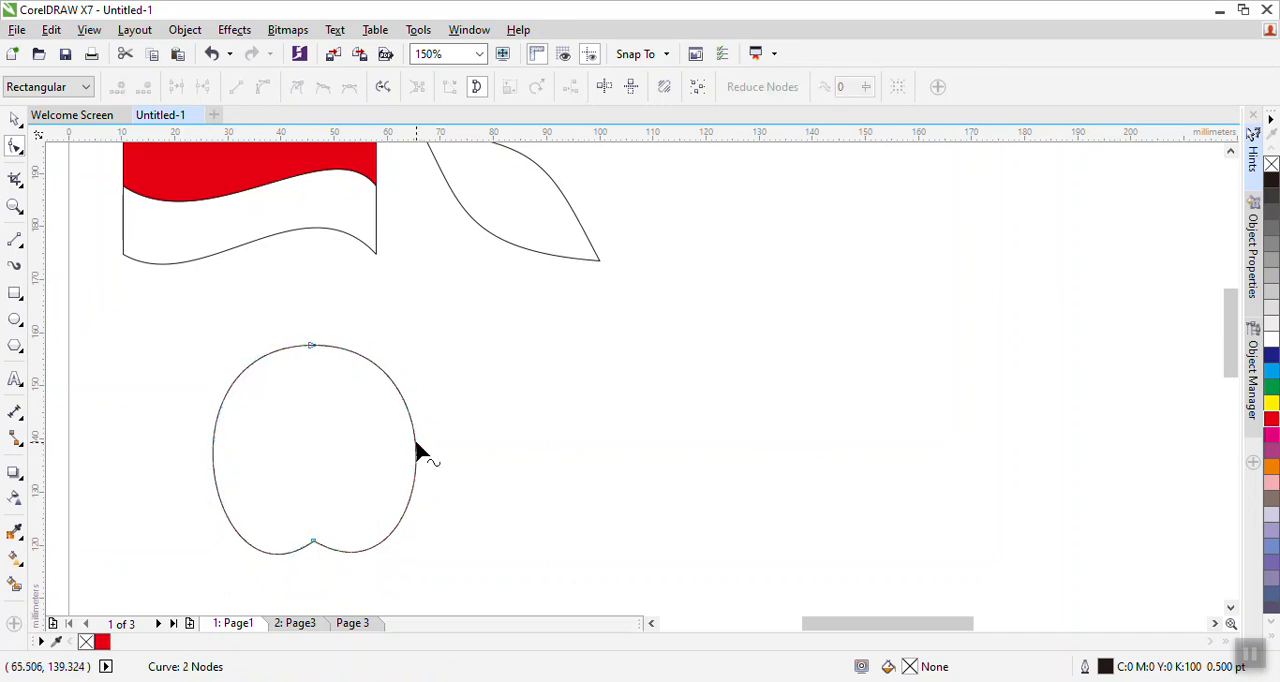
# - Move the top node down and stretch its control handles outward horizontally
pyautogui.click(312, 346)
pyautogui.moveTo(312, 346); pyautogui.dragTo(316, 376)
pyautogui.moveTo(157, 375); pyautogui.dragTo(138, 330)
pyautogui.moveTo(466, 414); pyautogui.dragTo(477, 373)
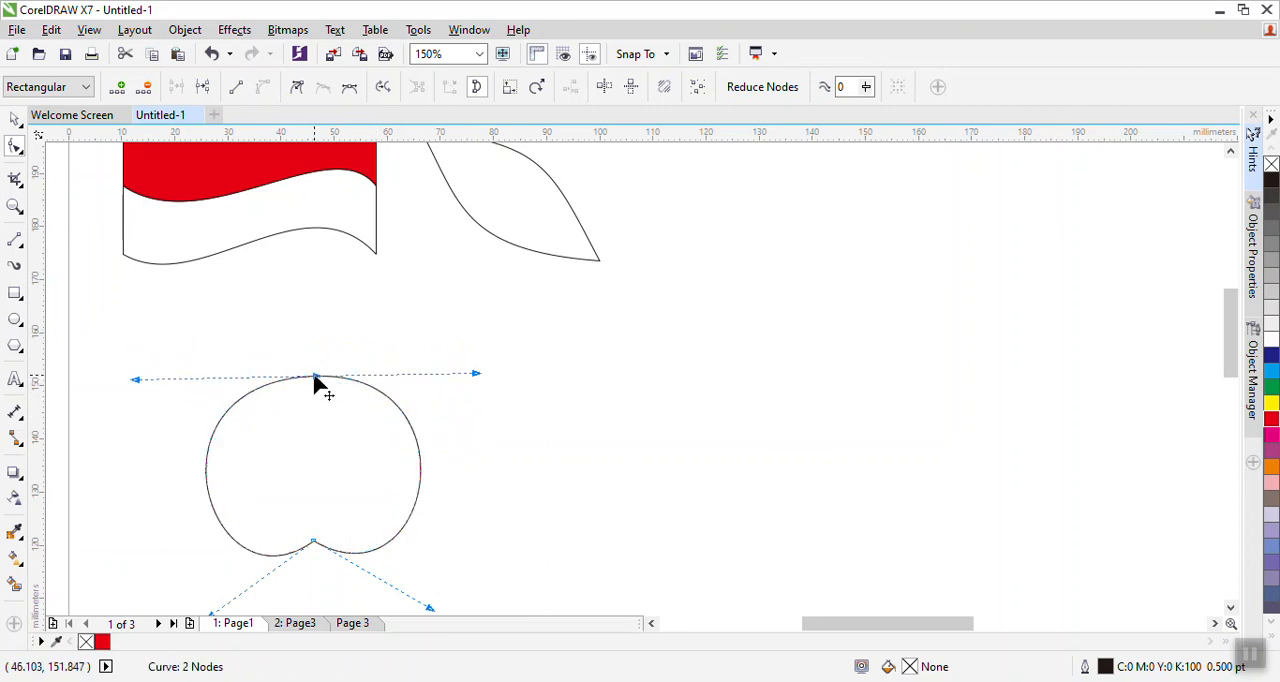
# - Make the top node a cusp and raise both its handles to form a dip at the top
pyautogui.rightClick(315, 380)
pyautogui.click(365, 153)
pyautogui.moveTo(137, 381); pyautogui.dragTo(141, 320)
pyautogui.moveTo(476, 374); pyautogui.dragTo(473, 322)
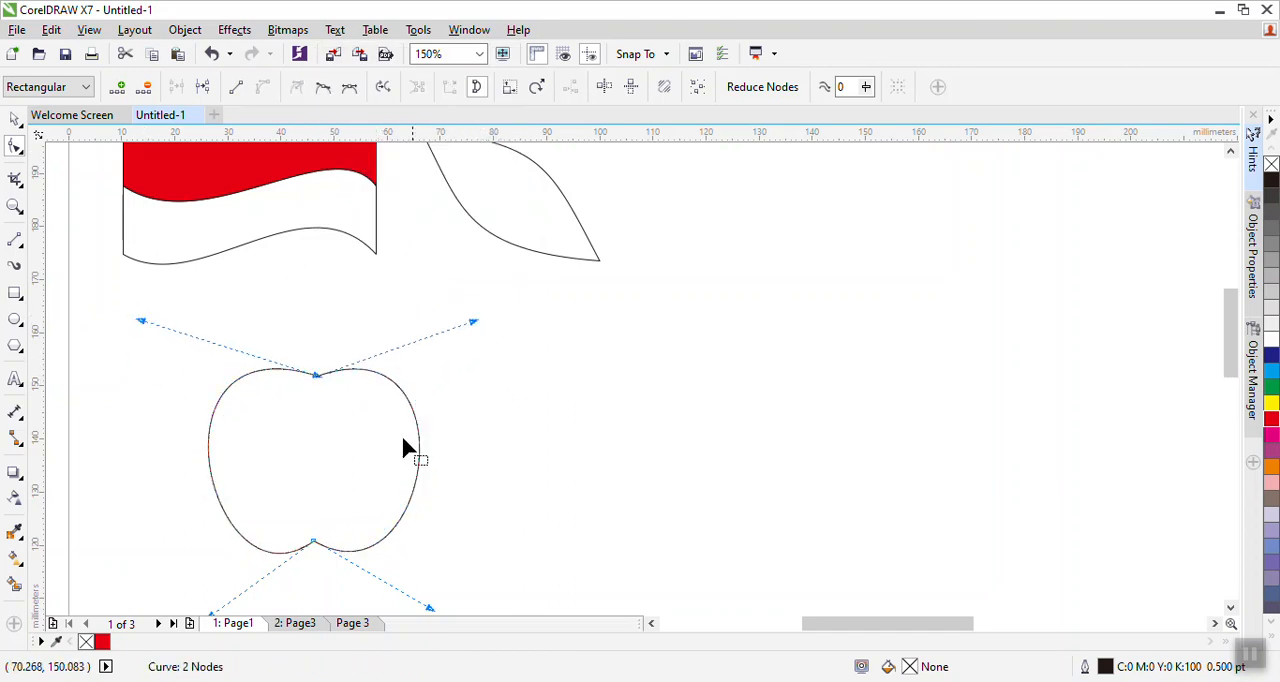
# - Adjust the bottom and top node handles to widen the outline into an apple shape
pyautogui.click(144, 320)
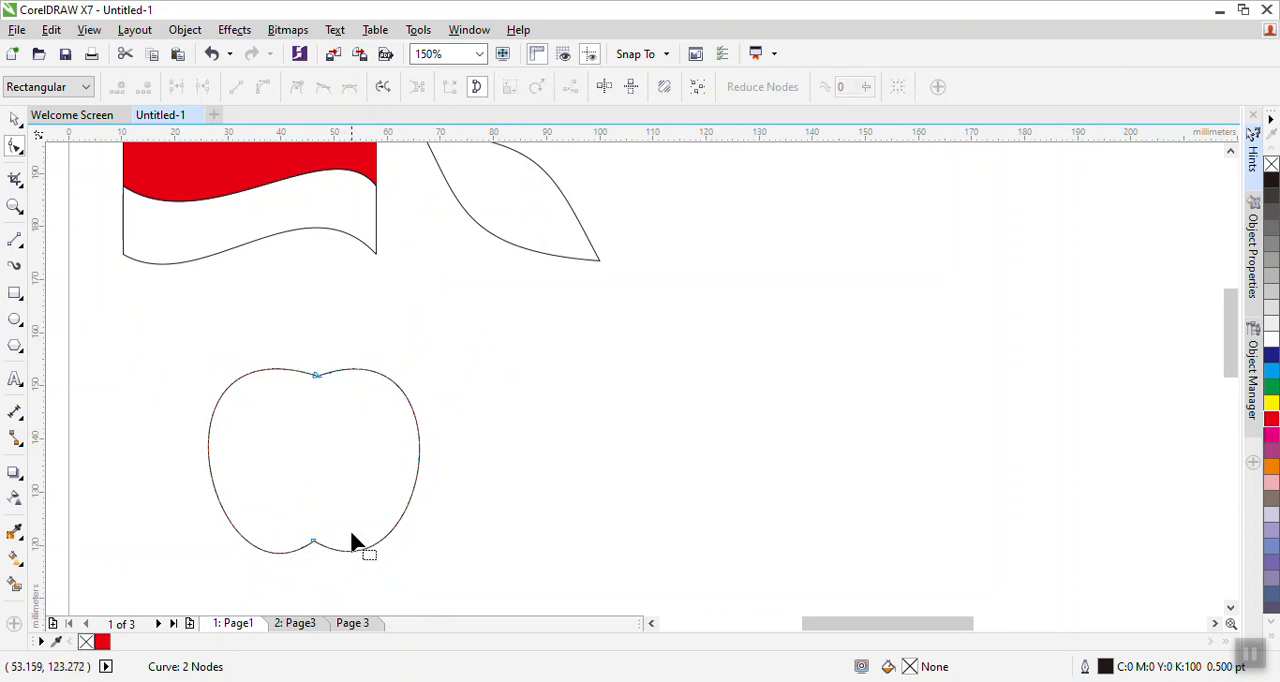
pyautogui.click(314, 543)
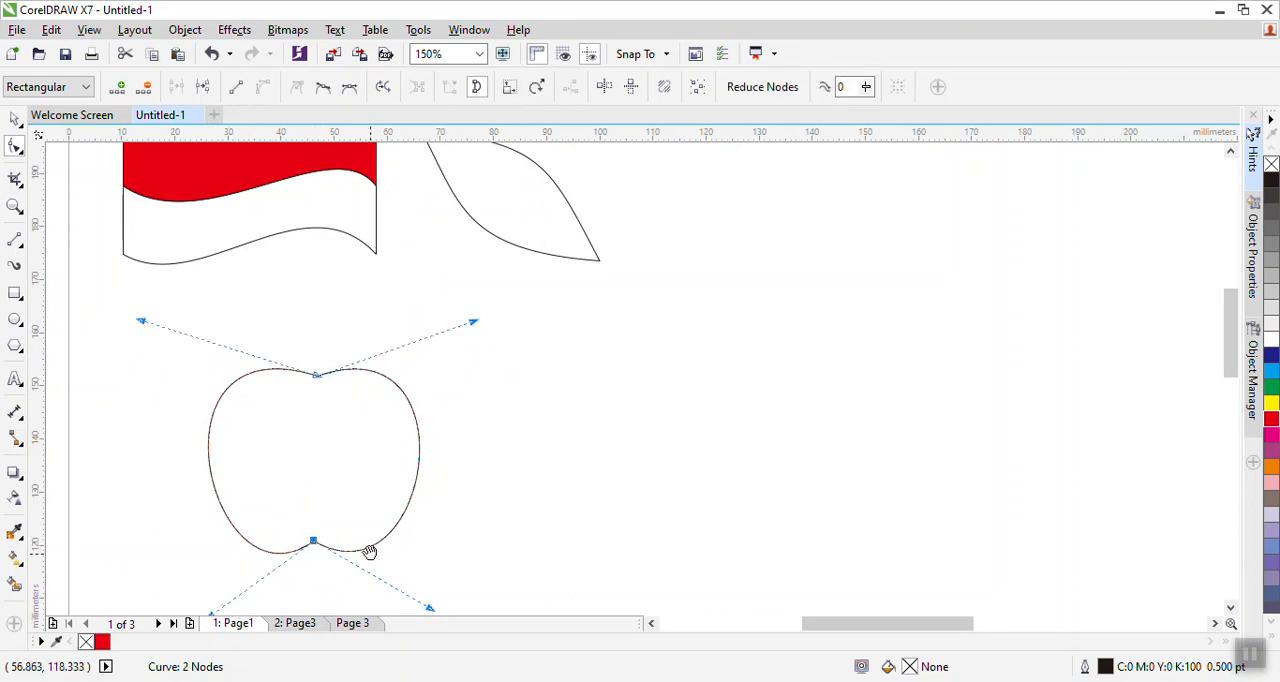
pyautogui.scroll(-1, 370, 565)
pyautogui.moveTo(203, 540); pyautogui.dragTo(171, 540)
pyautogui.moveTo(422, 532); pyautogui.dragTo(457, 540)
pyautogui.moveTo(580, 480); pyautogui.dragTo(583, 506)
pyautogui.moveTo(142, 287); pyautogui.dragTo(149, 265)
pyautogui.moveTo(471, 281); pyautogui.dragTo(458, 266)
pyautogui.click(614, 390)
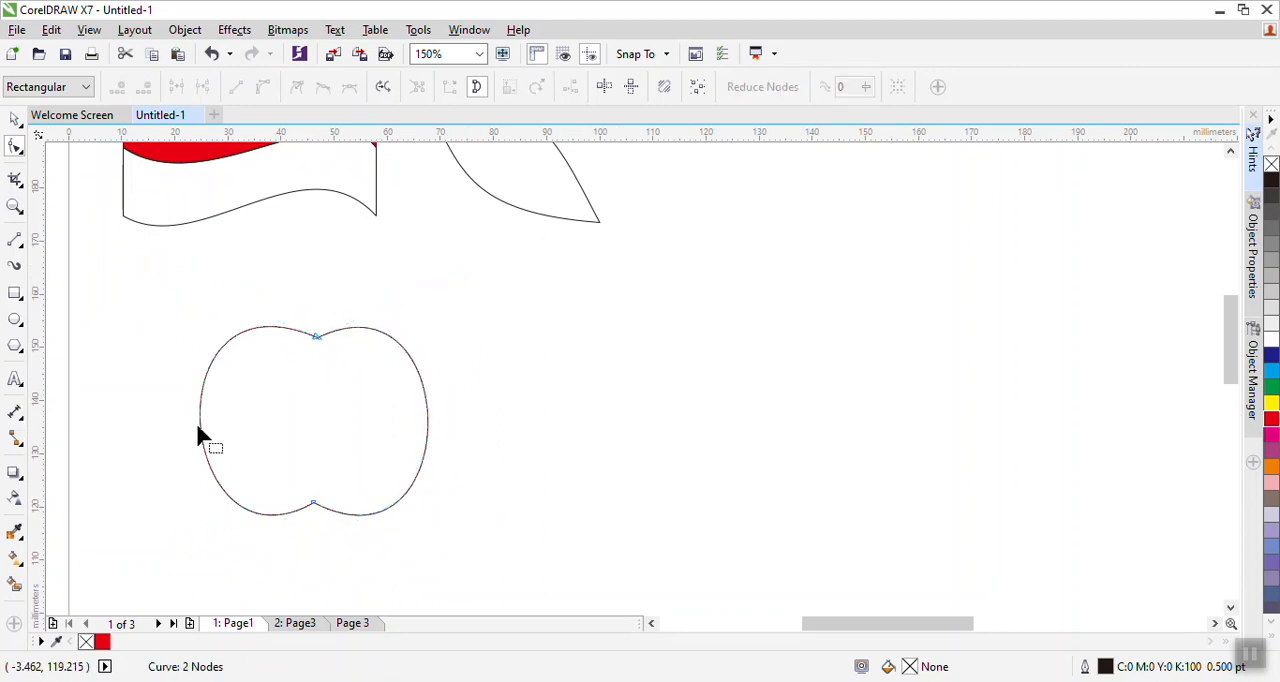
pyautogui.click(318, 340)
pyautogui.moveTo(470, 277); pyautogui.dragTo(471, 277)
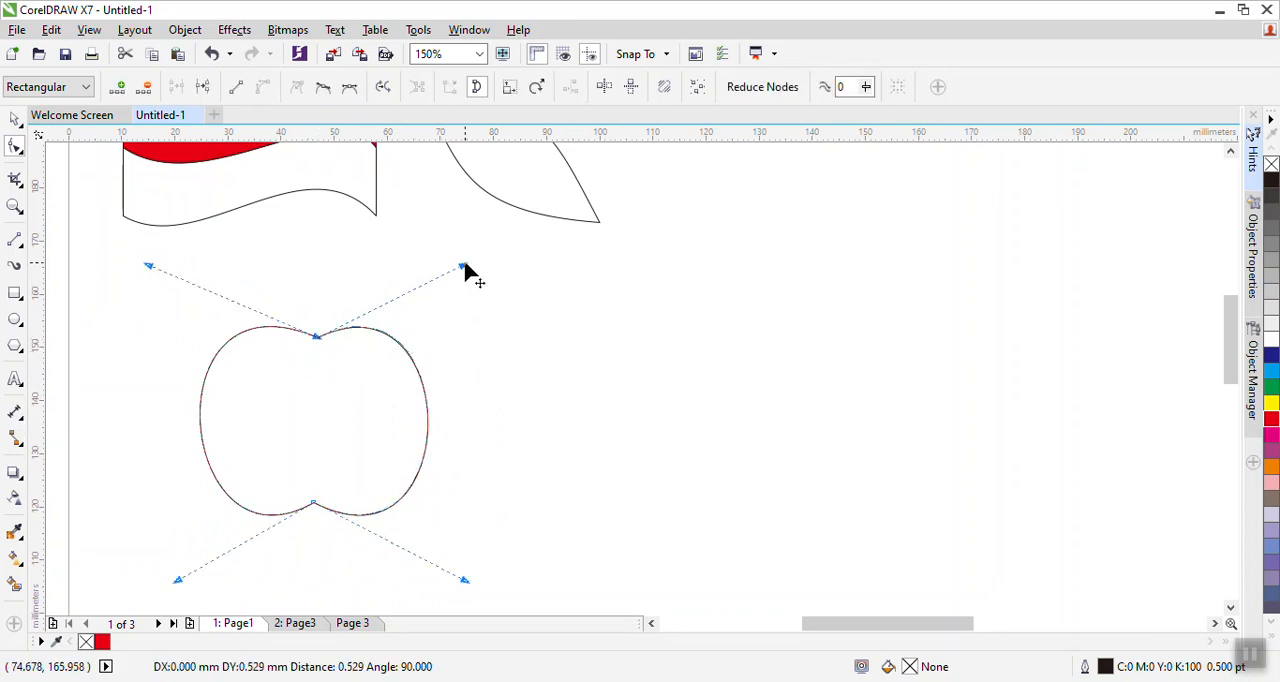
pyautogui.click(565, 378)
# - With the Pick tool, move the apple and the leaf to a clear area right of the flag
pyautogui.click(16, 120)
pyautogui.moveTo(314, 410); pyautogui.dragTo(845, 367)
pyautogui.moveTo(492, 427); pyautogui.dragTo(208, 464)
pyautogui.moveTo(327, 310); pyautogui.dragTo(354, 422)
pyautogui.moveTo(267, 328); pyautogui.dragTo(649, 342)
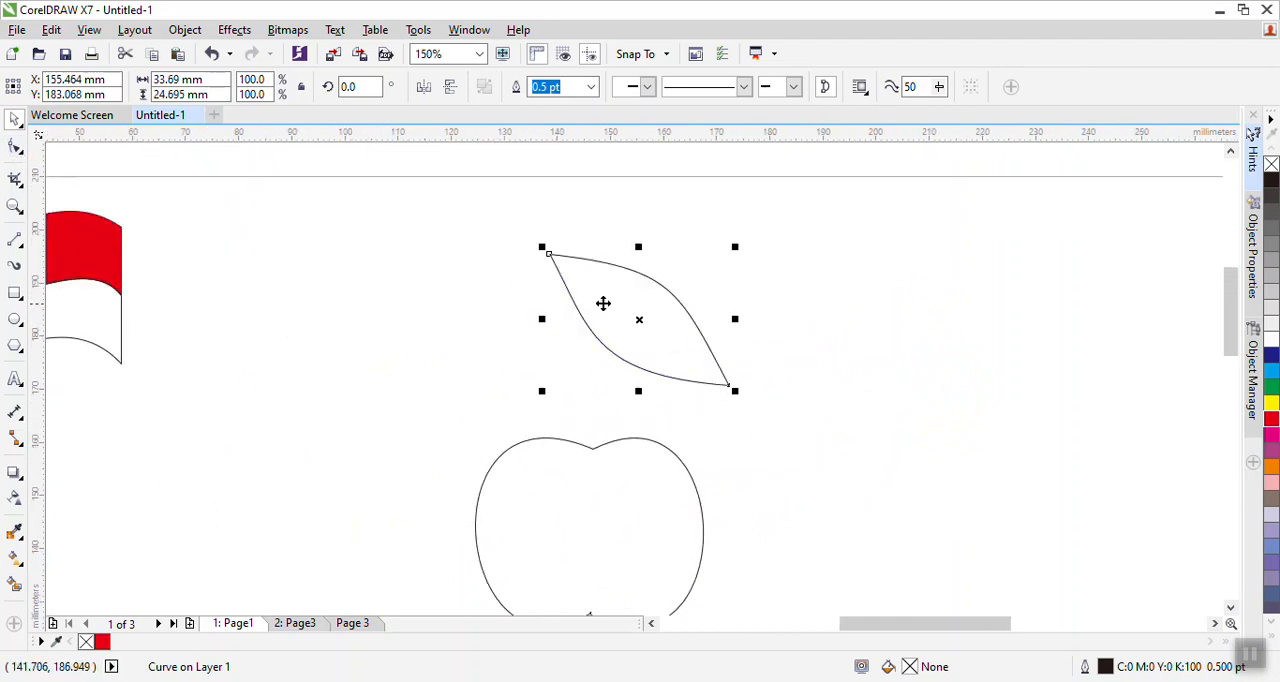
# - Mirror the leaf horizontally and scale it down to about 53%
pyautogui.click(424, 88)
pyautogui.click(870, 380)
pyautogui.click(684, 263)
pyautogui.moveTo(541, 249); pyautogui.dragTo(611, 317)
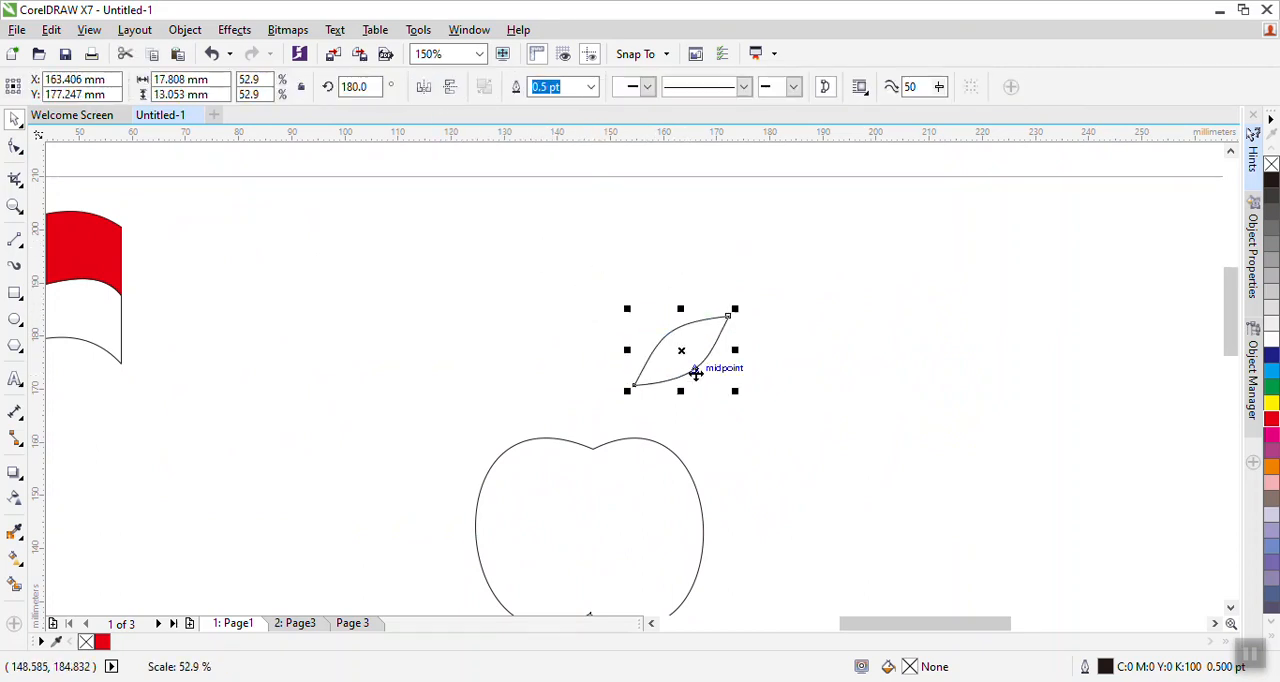
# - Place the leaf just above the dip at the top of the apple
pyautogui.moveTo(691, 357); pyautogui.dragTo(653, 410)
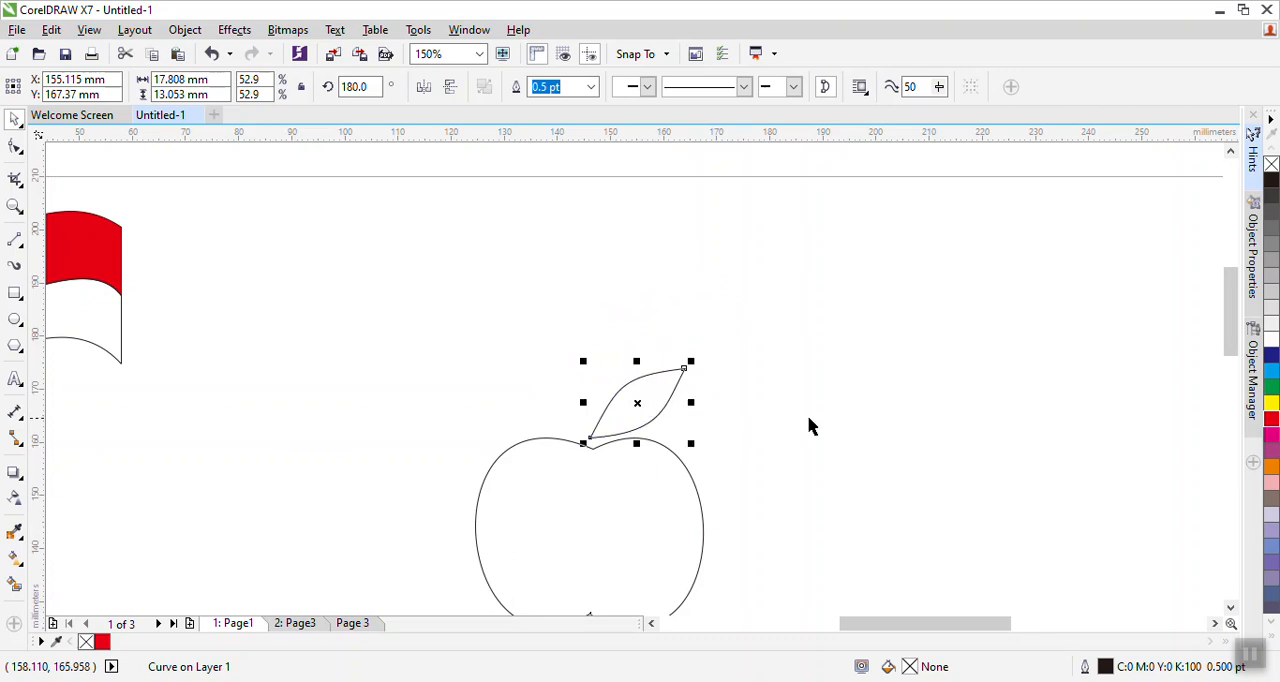
pyautogui.click(813, 424)
pyautogui.moveTo(815, 424); pyautogui.dragTo(797, 324)
pyautogui.click(623, 306)
# - Rotate the leaf to about 188 degrees so it tilts upward to the right
pyautogui.press('F10')
pyautogui.click(14, 118)
pyautogui.click(668, 320)
pyautogui.click(663, 289)
pyautogui.click(670, 290)
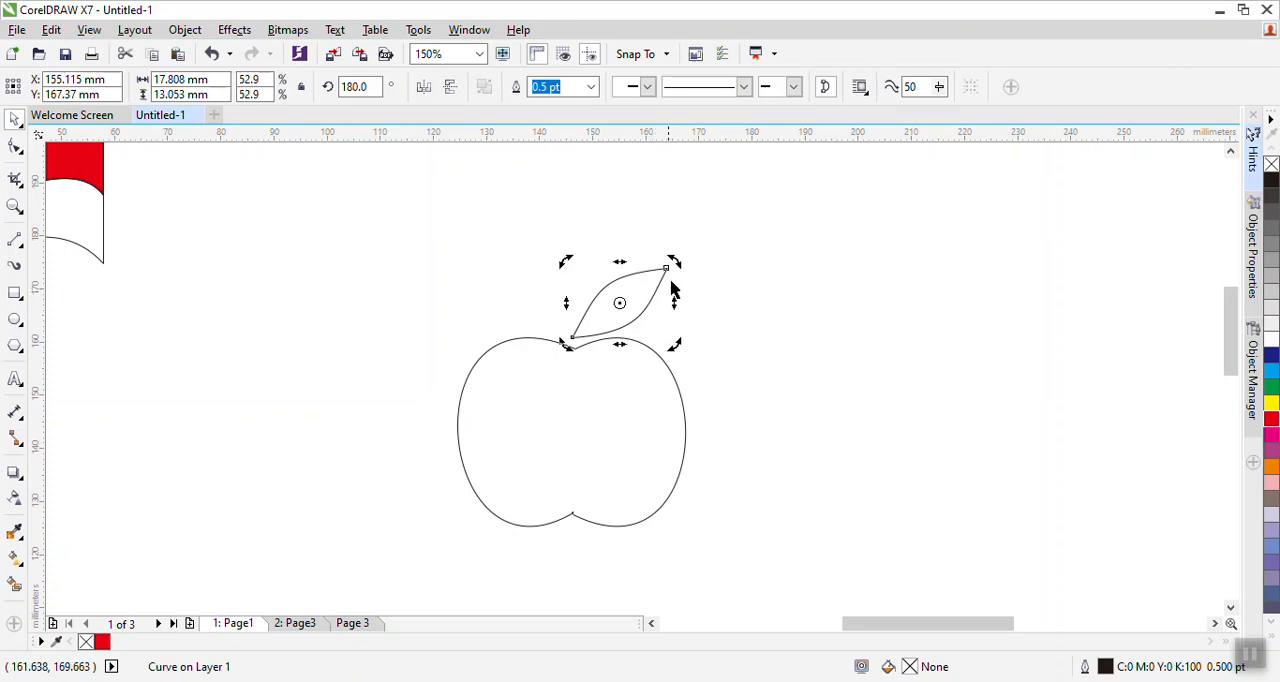
pyautogui.click(682, 268)
pyautogui.click(660, 286)
pyautogui.click(670, 268)
pyautogui.moveTo(671, 267); pyautogui.dragTo(674, 250)
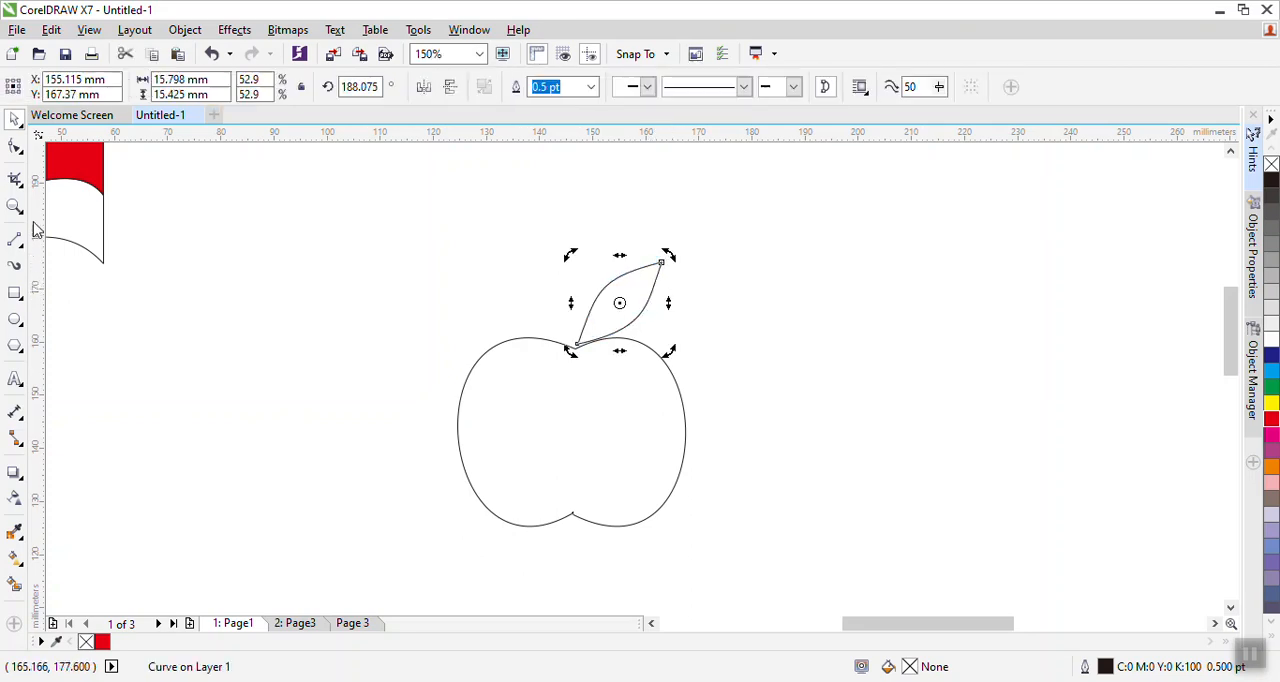
pyautogui.click(764, 248)
# - Draw a circle about 23 mm by 22 mm to the right of the apple with the Ellipse tool
pyautogui.moveTo(630, 303); pyautogui.dragTo(627, 294)
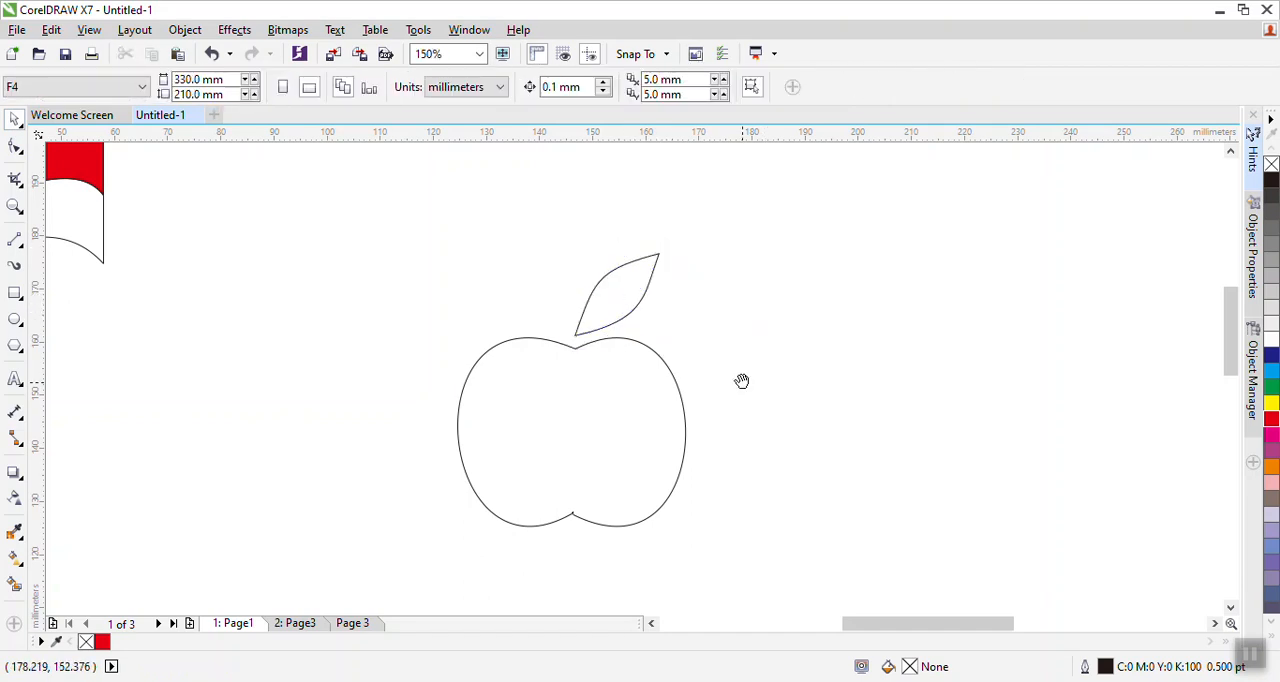
pyautogui.moveTo(741, 381); pyautogui.dragTo(725, 347)
pyautogui.click(15, 319)
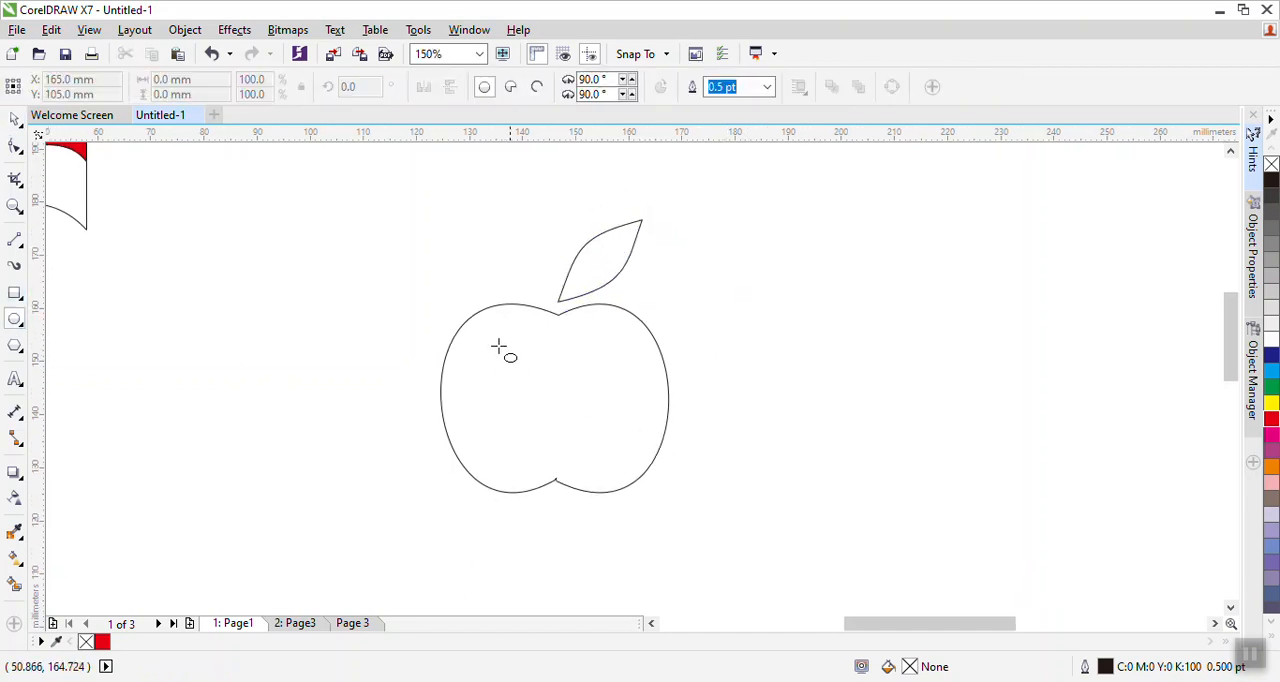
pyautogui.moveTo(736, 311); pyautogui.dragTo(858, 428)
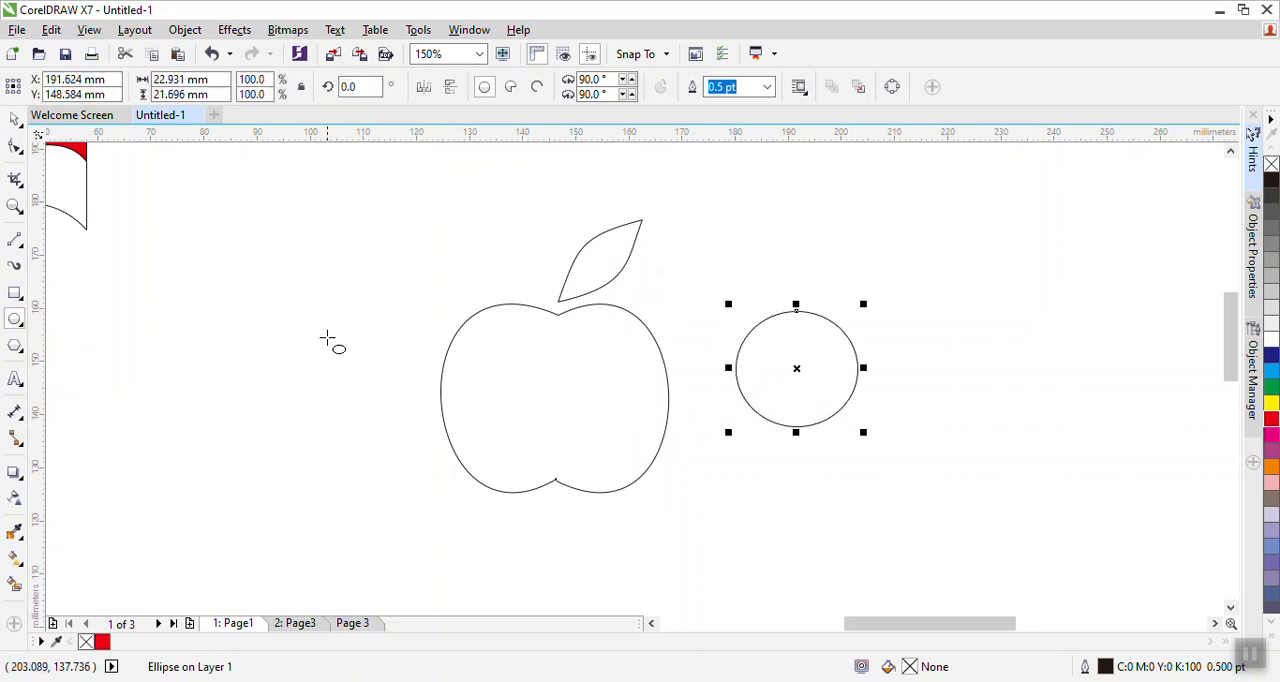
# - Move the circle over the apple's right edge and select both the circle and the apple
pyautogui.click(17, 118)
pyautogui.moveTo(760, 367); pyautogui.dragTo(632, 357)
pyautogui.click(810, 282)
pyautogui.moveTo(830, 267); pyautogui.dragTo(357, 571)
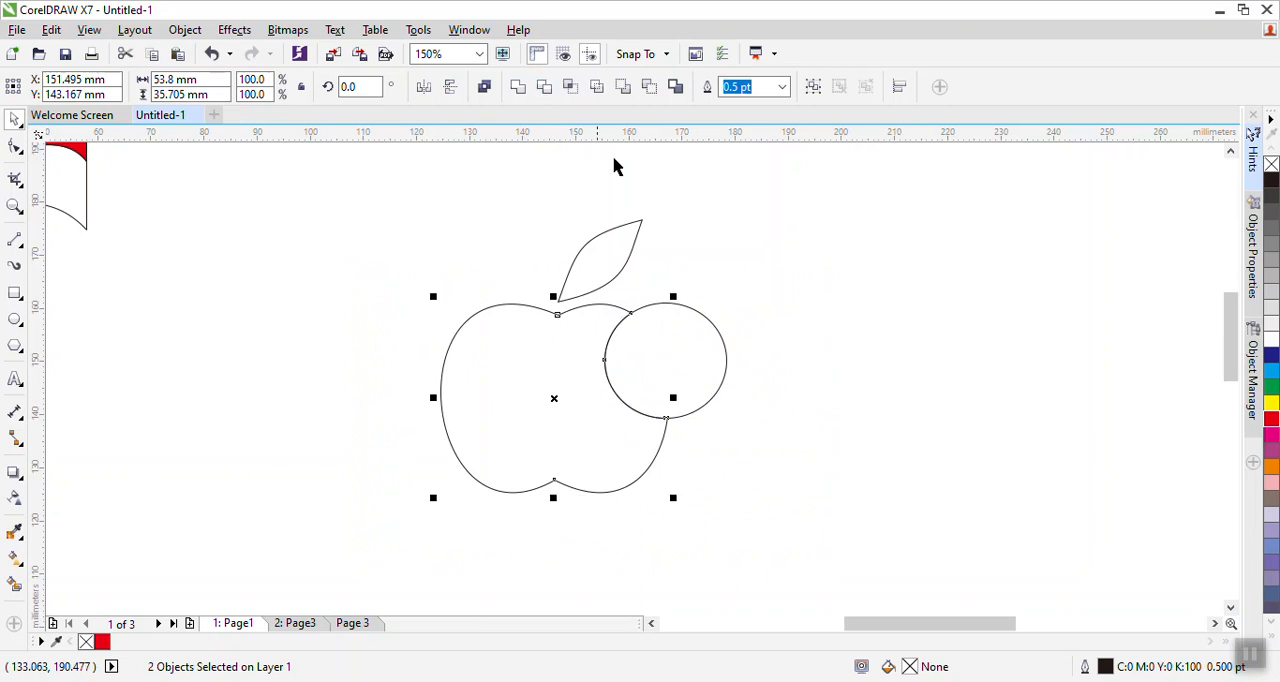
# - Trim the apple with the circle to cut a bite, then move the circle away and delete it
pyautogui.click(544, 86)
pyautogui.moveTo(674, 360); pyautogui.dragTo(820, 331)
pyautogui.press('Delete')
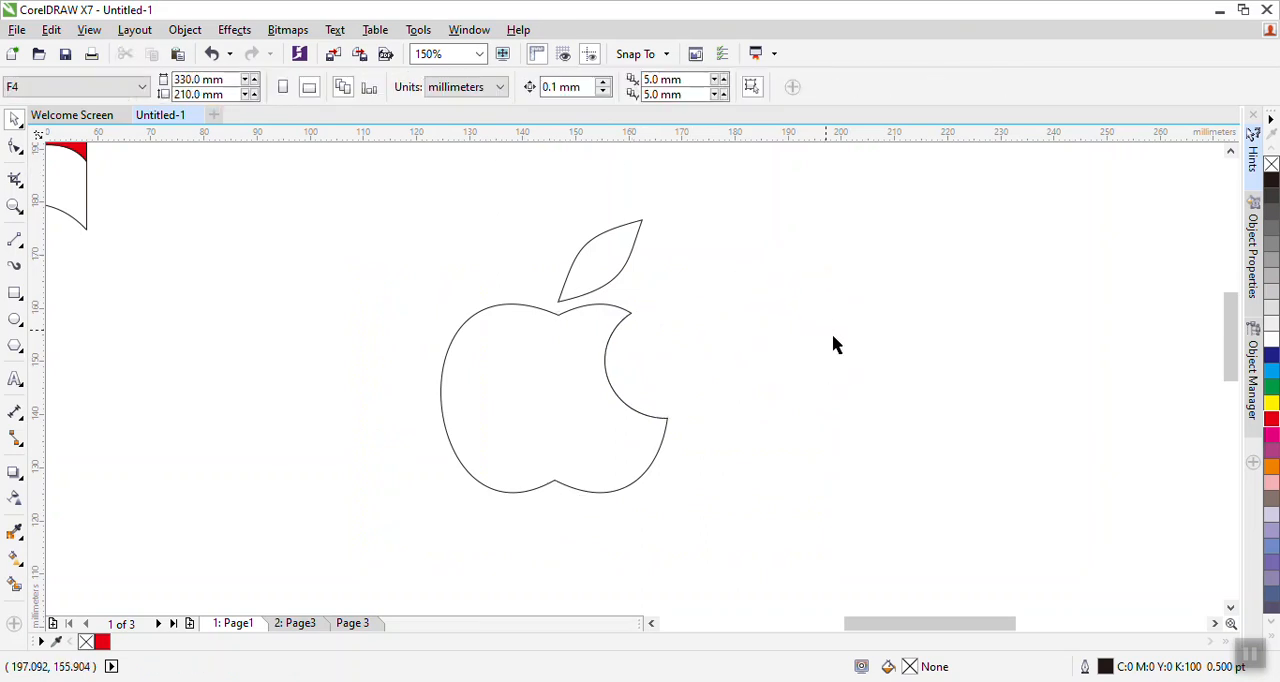
# - Select the apple and leaf together and move them next to the flag
pyautogui.scroll(-2, 828, 362)
pyautogui.moveTo(822, 262); pyautogui.dragTo(612, 504)
pyautogui.moveTo(665, 415); pyautogui.dragTo(514, 351)
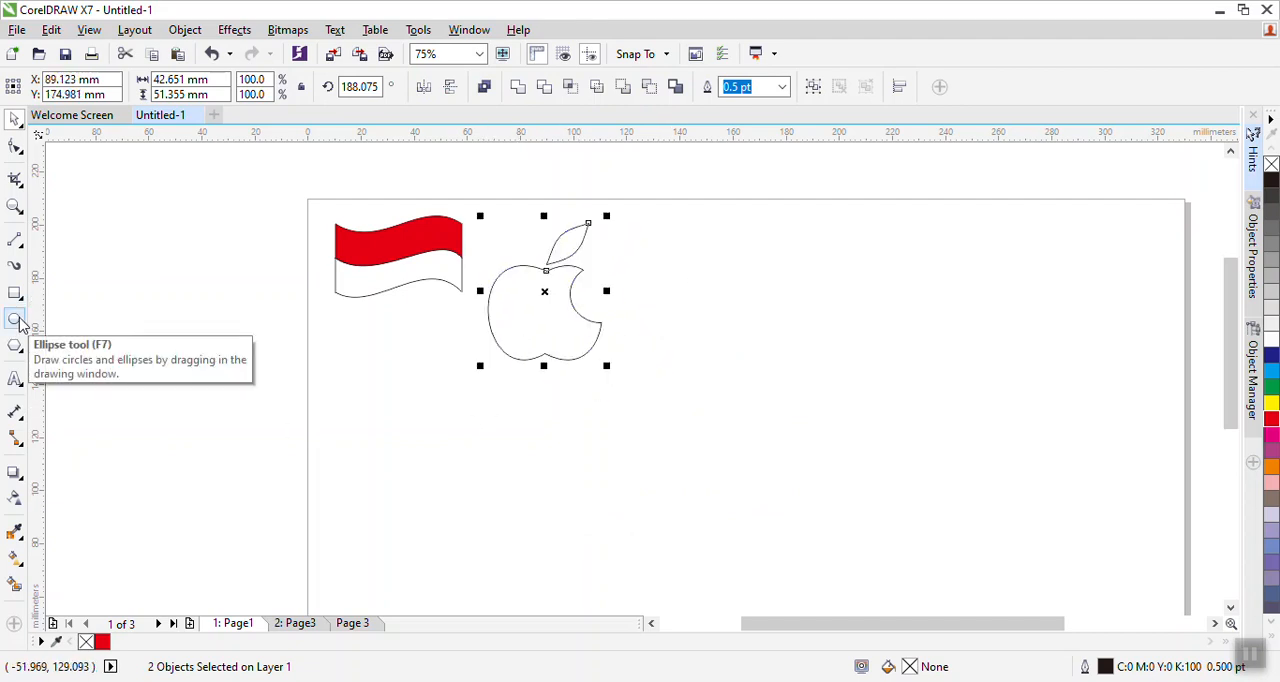
pyautogui.moveTo(546, 457); pyautogui.dragTo(521, 438)
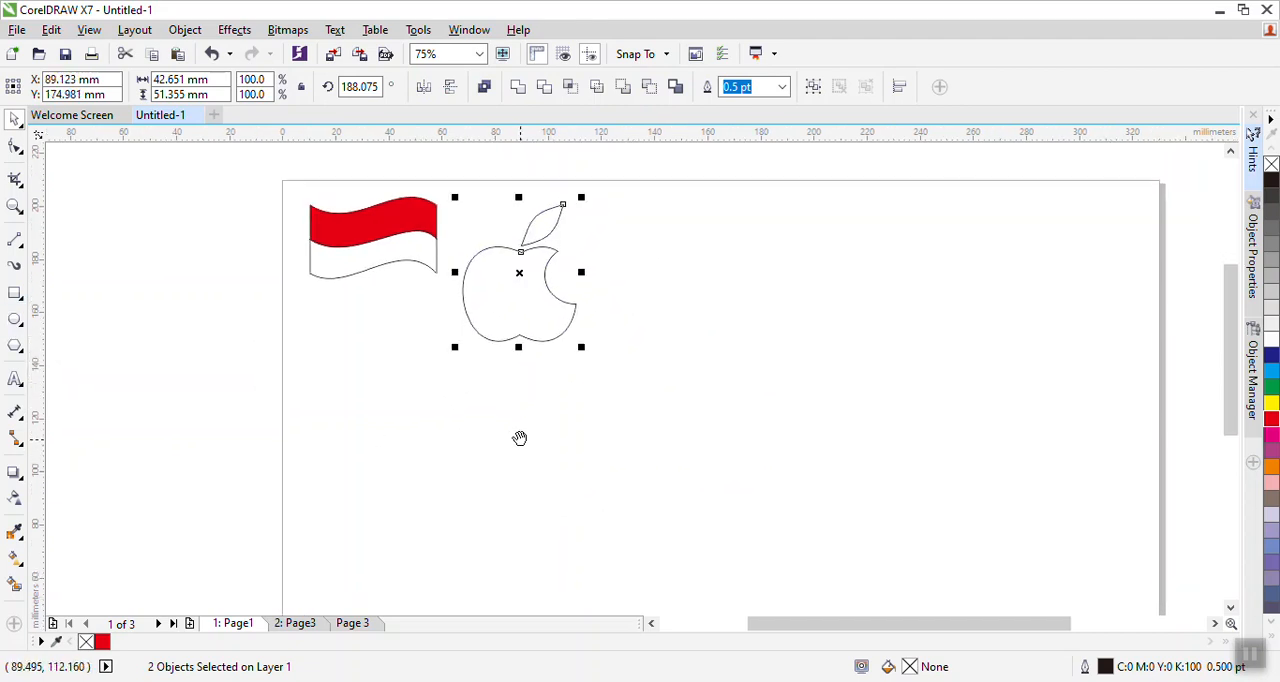
pyautogui.click(350, 449)
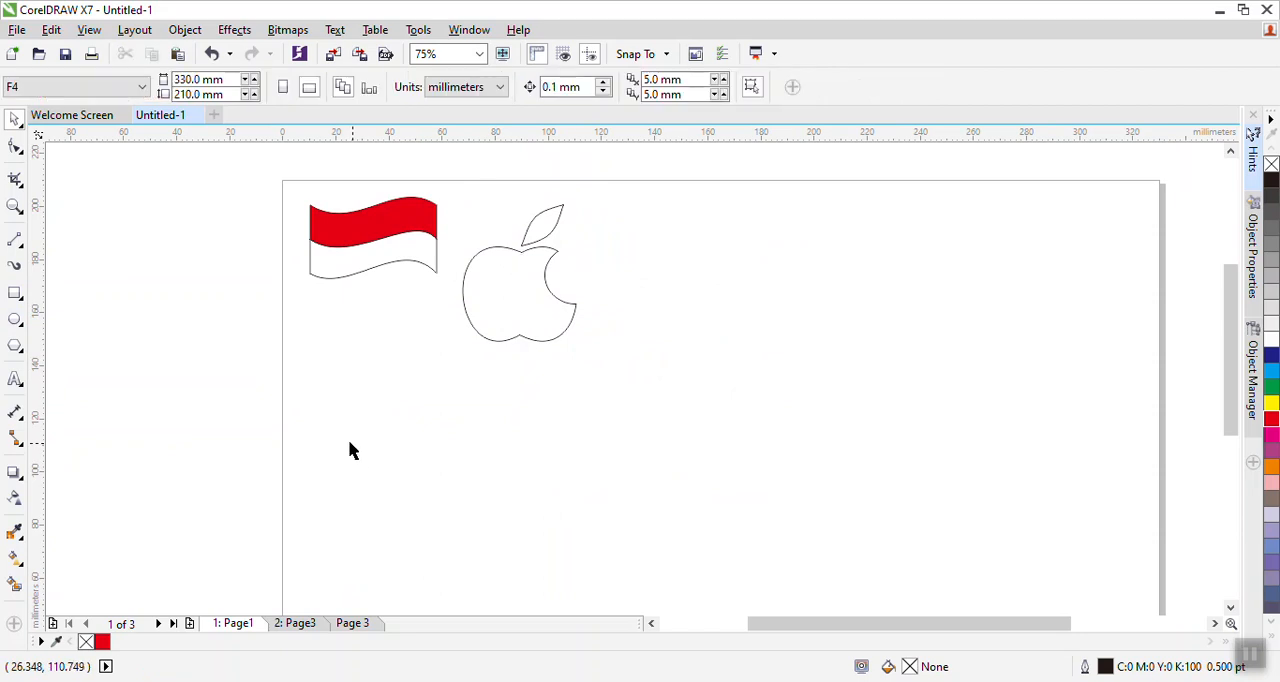
# - Draw a three-sided polygon triangle about 50 mm by 41 mm to the right of the apple
pyautogui.click(16, 347)
pyautogui.click(62, 341)
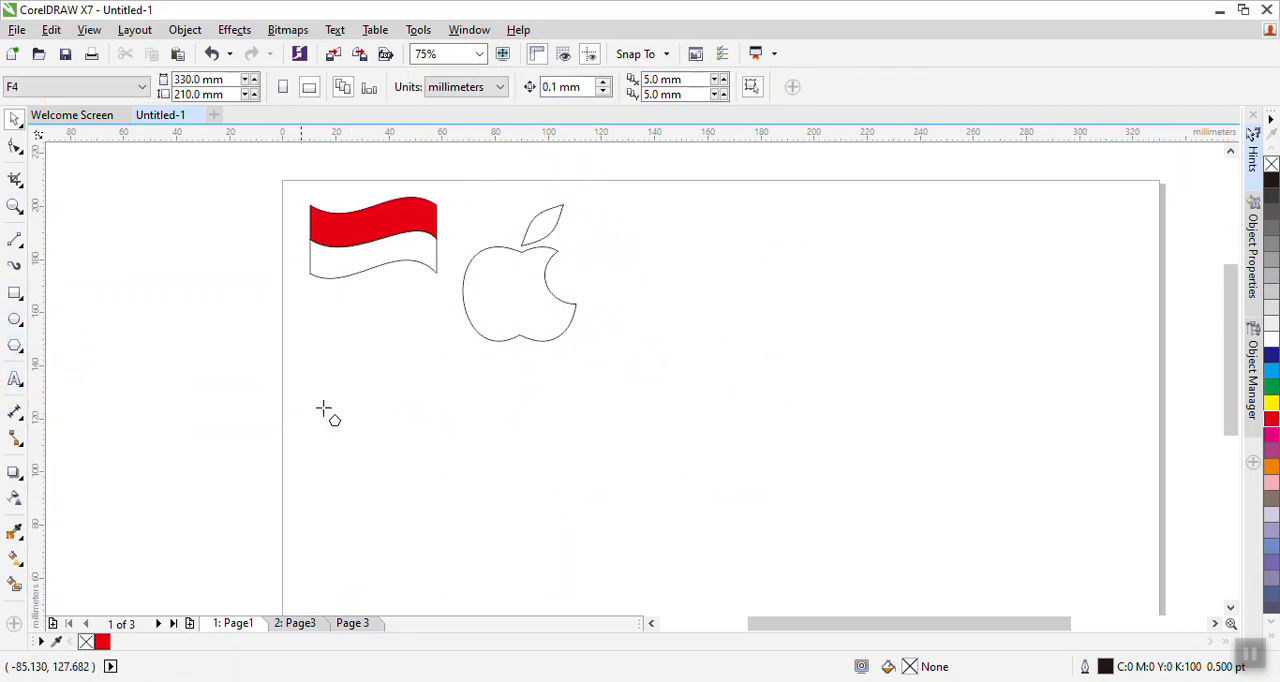
pyautogui.moveTo(646, 342); pyautogui.dragTo(799, 478)
pyautogui.click(524, 91)
pyautogui.click(524, 91)
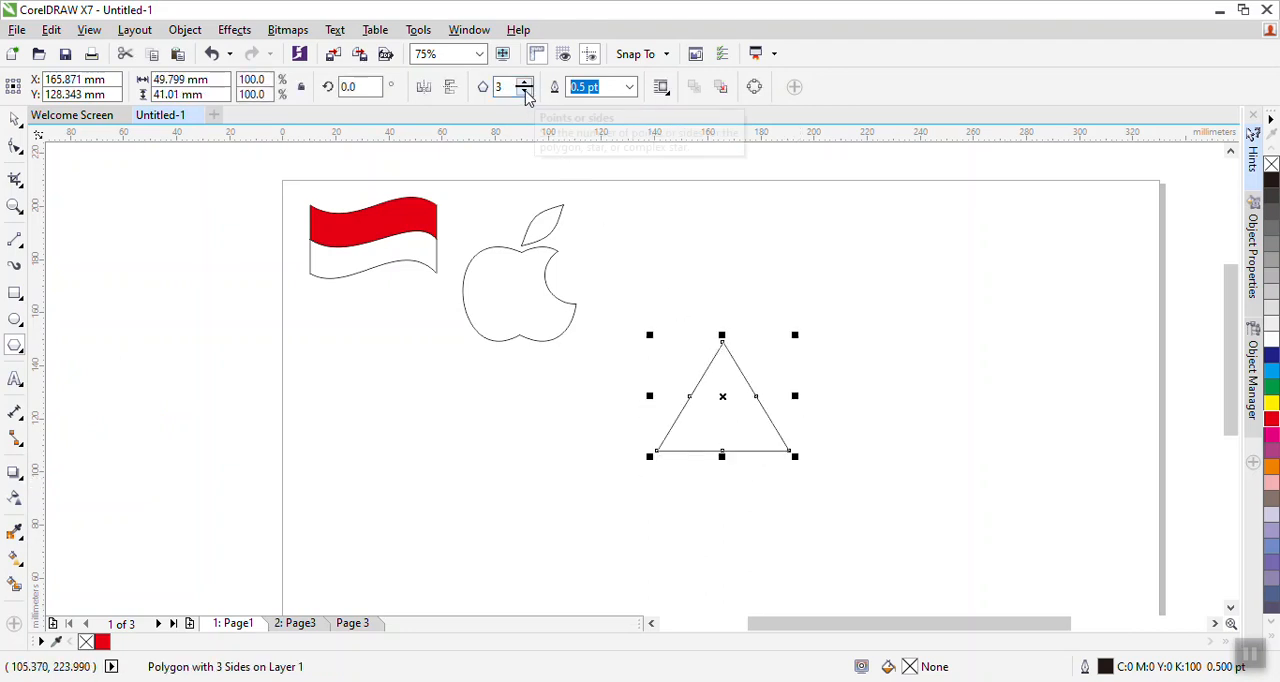
# - Mirror the triangle vertically so it points down and move it slightly up and left
pyautogui.click(13, 119)
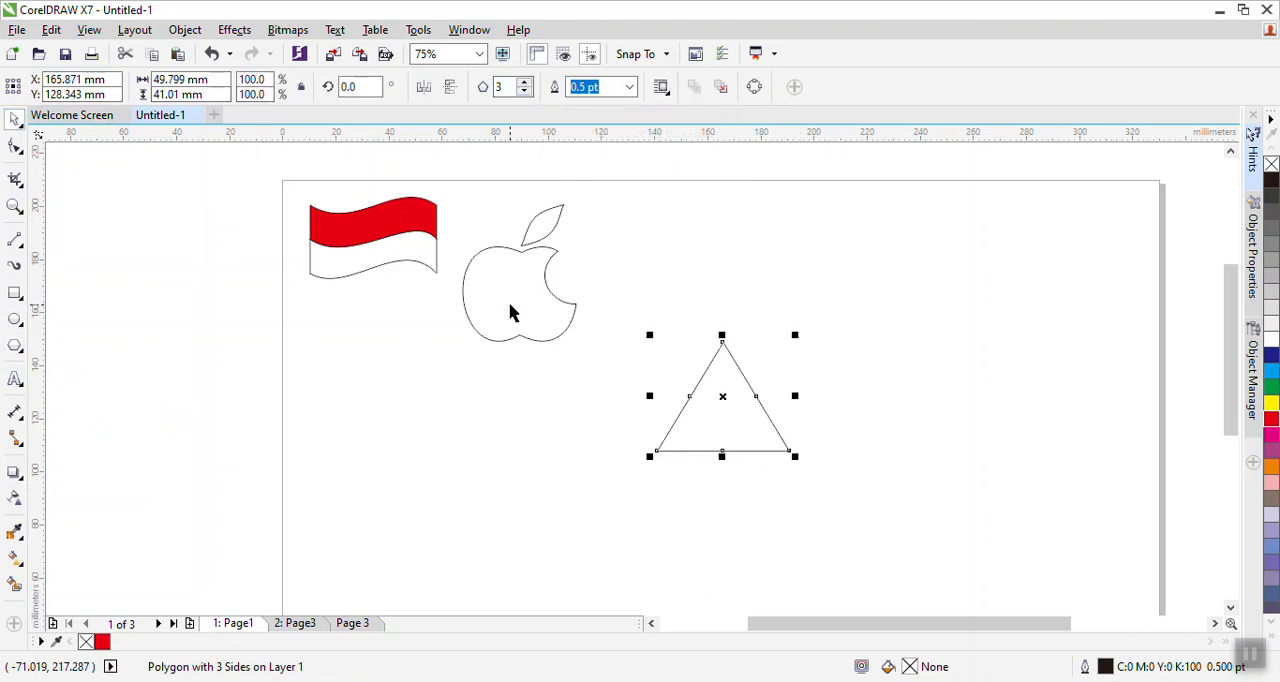
pyautogui.click(457, 87)
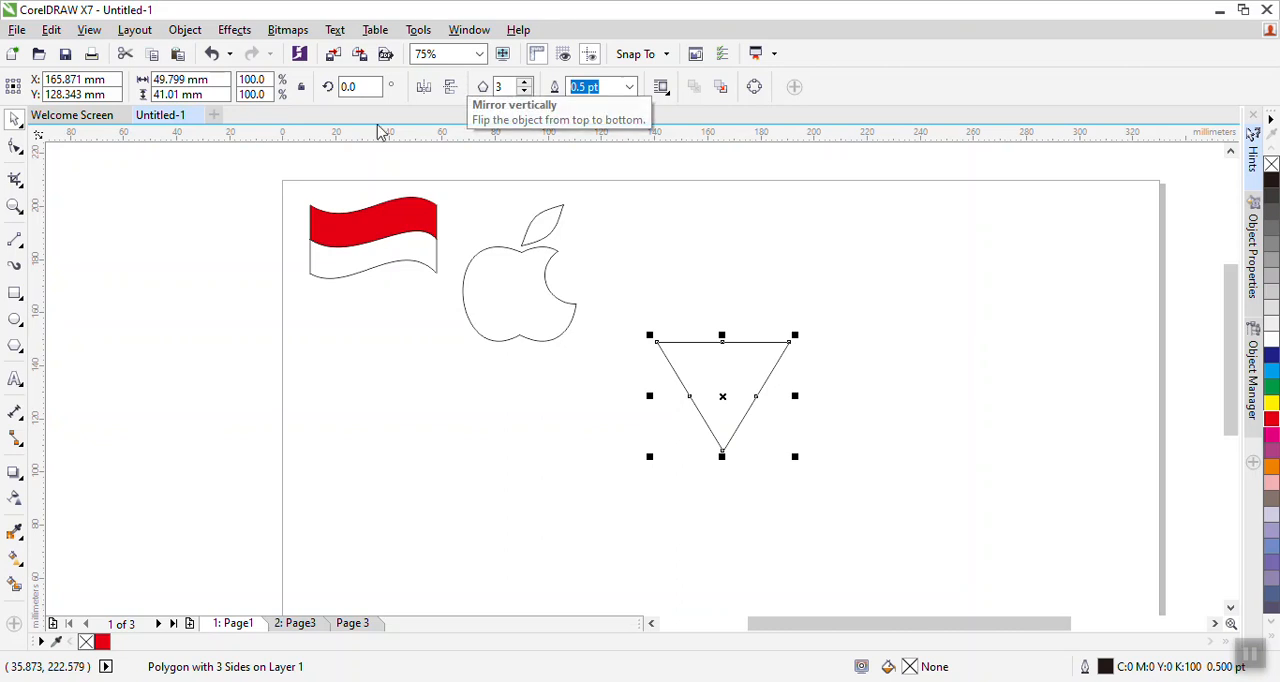
pyautogui.moveTo(703, 407); pyautogui.dragTo(662, 361)
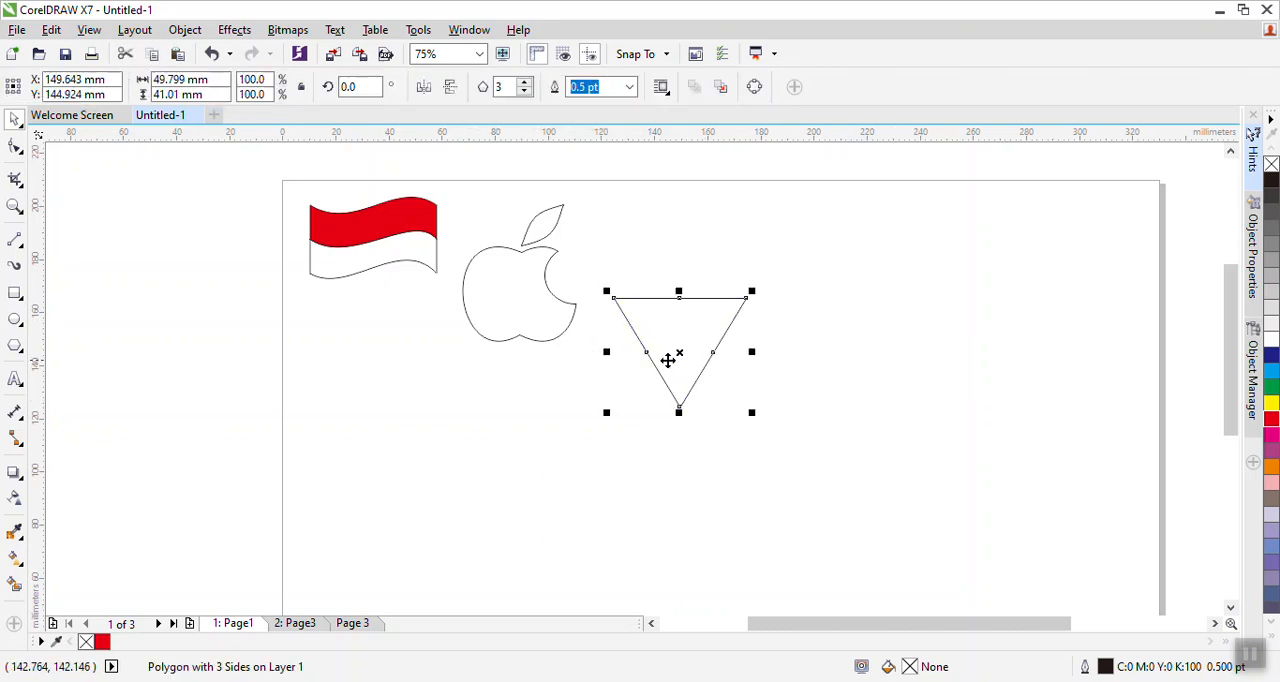
# - Convert the triangle to curves and turn its top, side and bottom segments into curve segments
pyautogui.rightClick(674, 357)
pyautogui.click(757, 251)
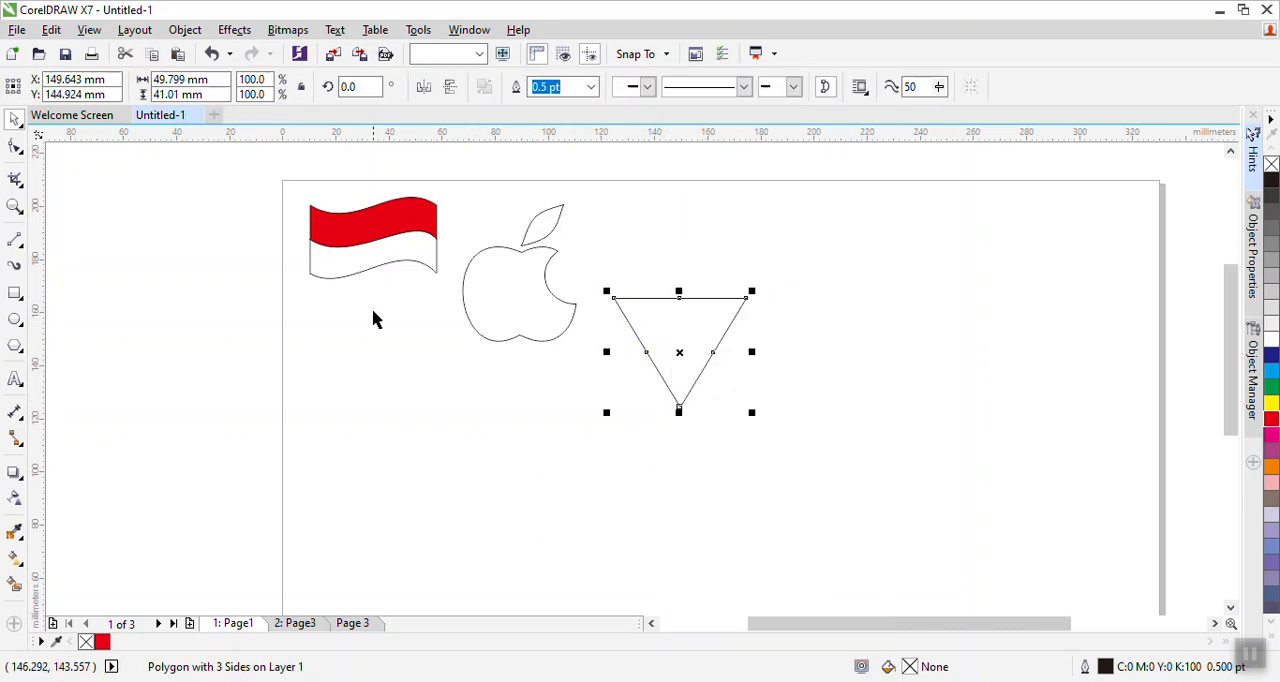
pyautogui.click(17, 147)
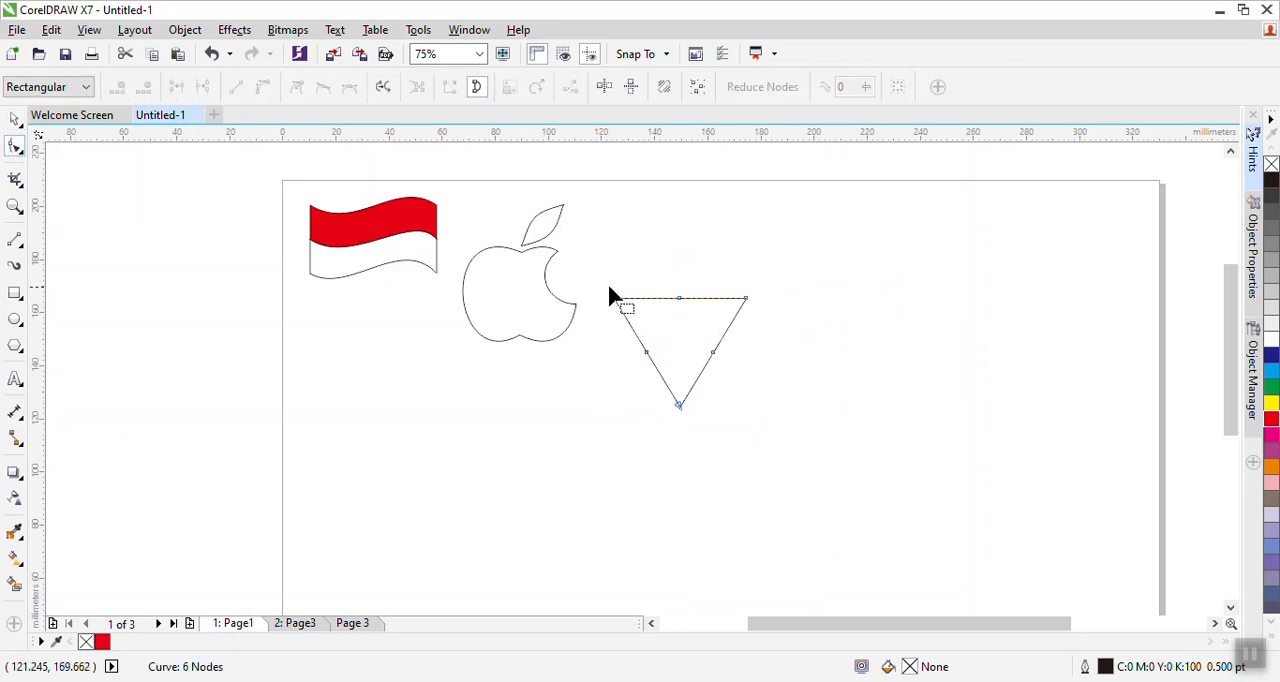
pyautogui.scroll(2, 661, 326)
pyautogui.scroll(1, 650, 325)
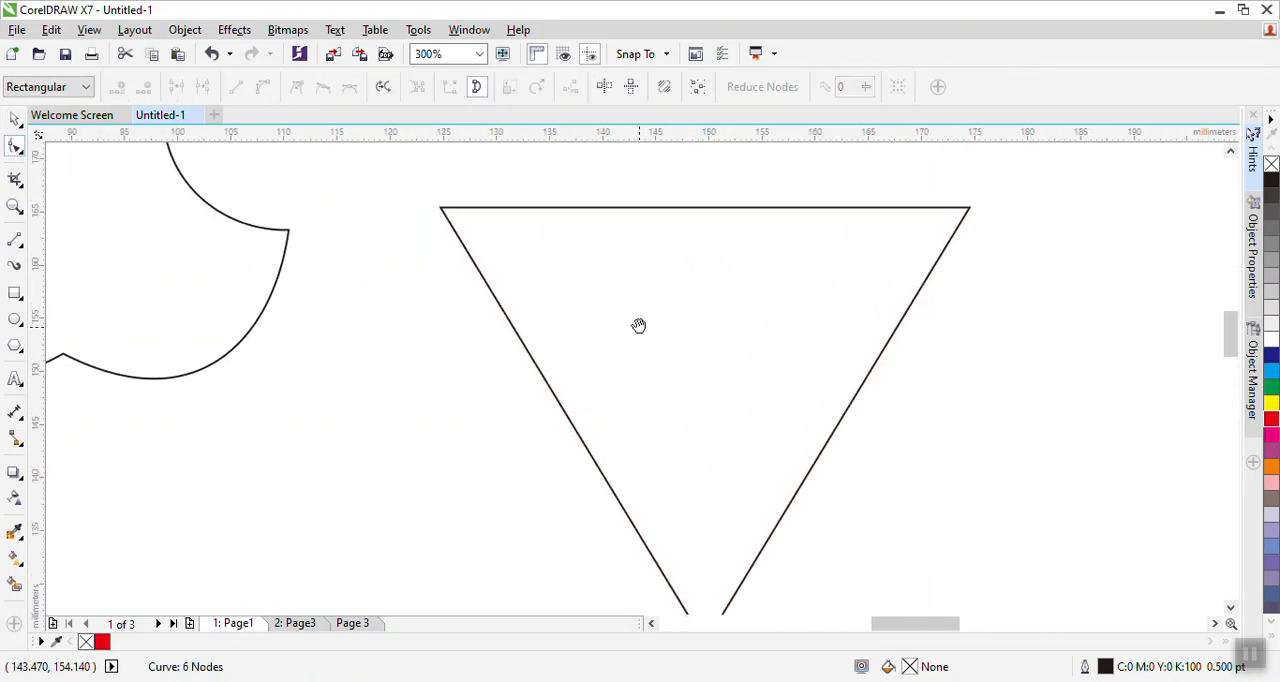
pyautogui.scroll(-1, 590, 300)
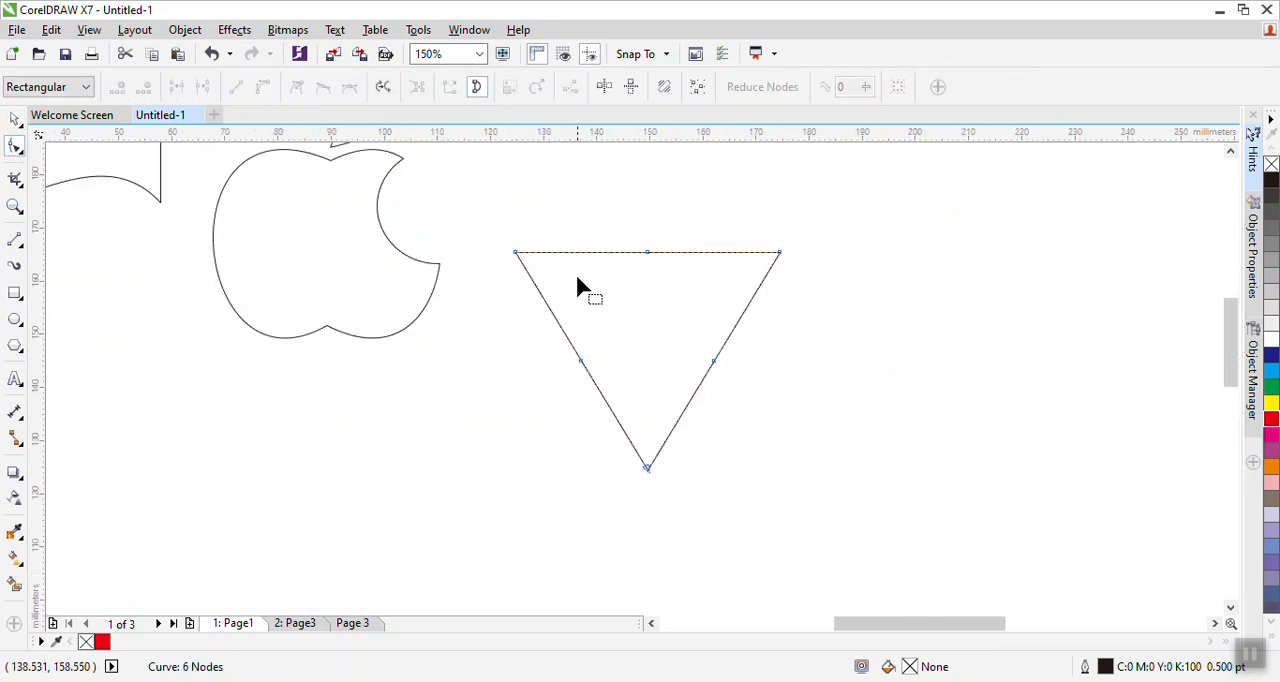
pyautogui.rightClick(514, 251)
pyautogui.click(558, 334)
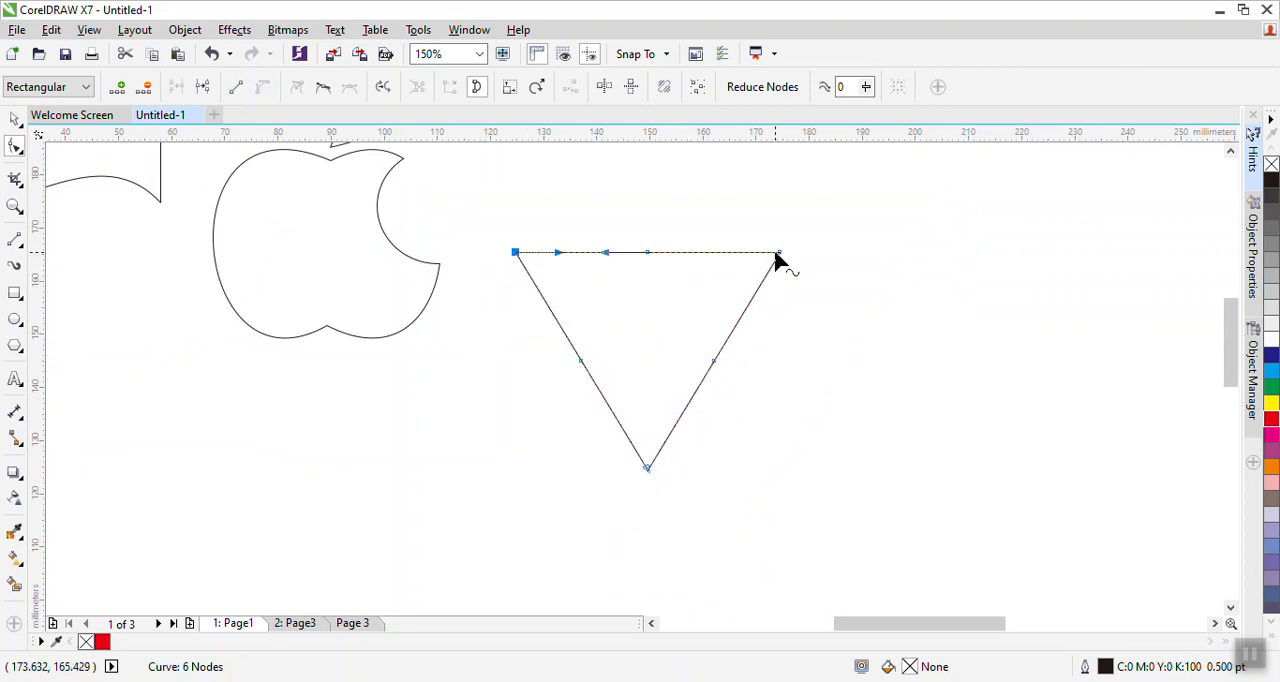
pyautogui.rightClick(778, 250)
pyautogui.click(818, 335)
pyautogui.rightClick(649, 472)
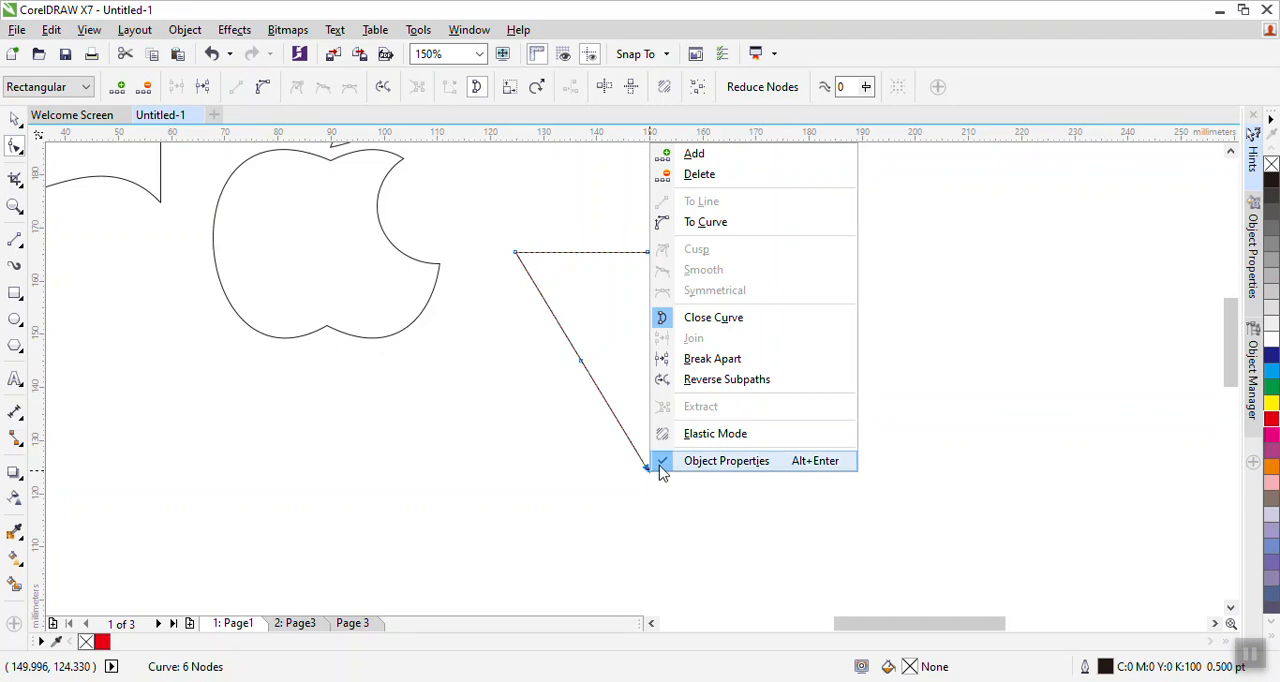
pyautogui.click(715, 221)
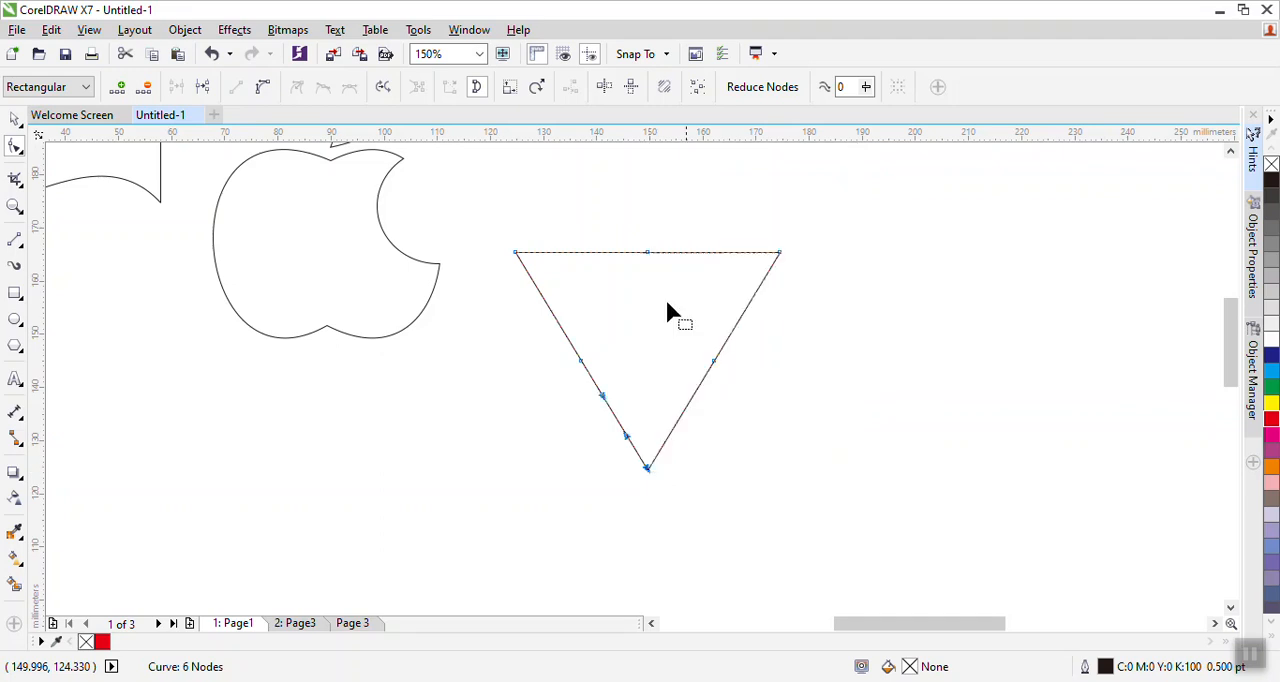
# - Delete the extra midpoint nodes so the triangle keeps only its three corner nodes
pyautogui.doubleClick(583, 363)
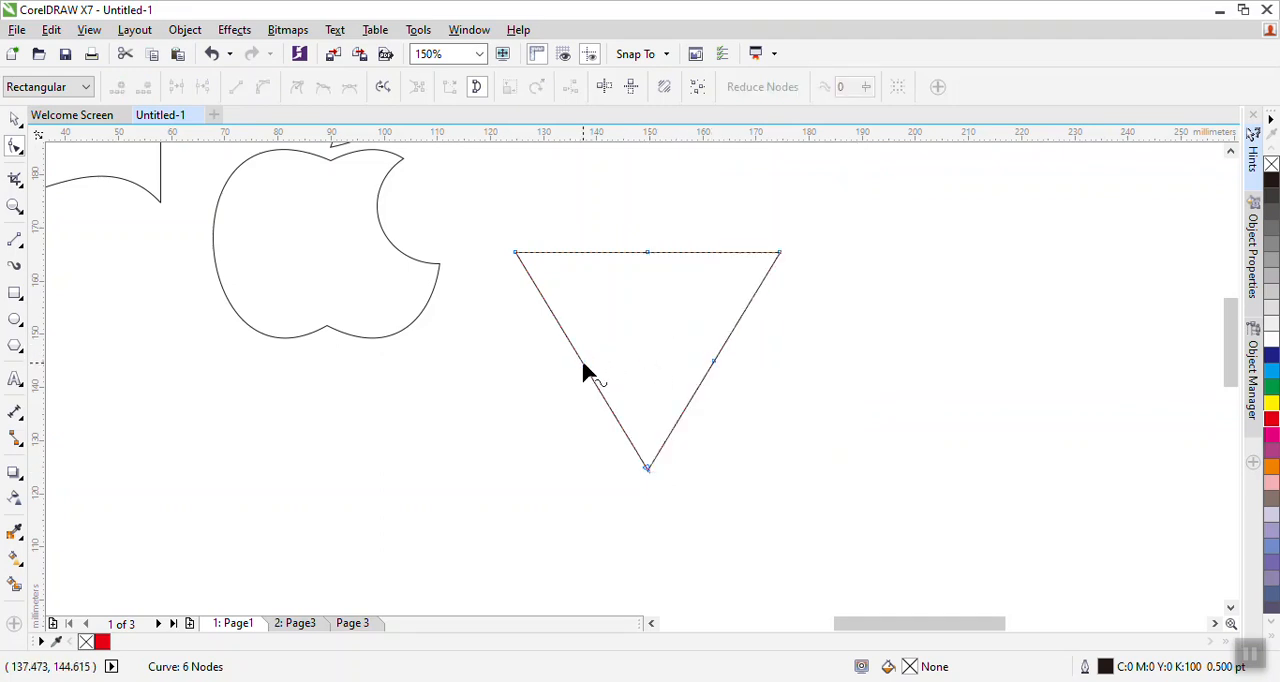
pyautogui.doubleClick(647, 253)
pyautogui.click(648, 470)
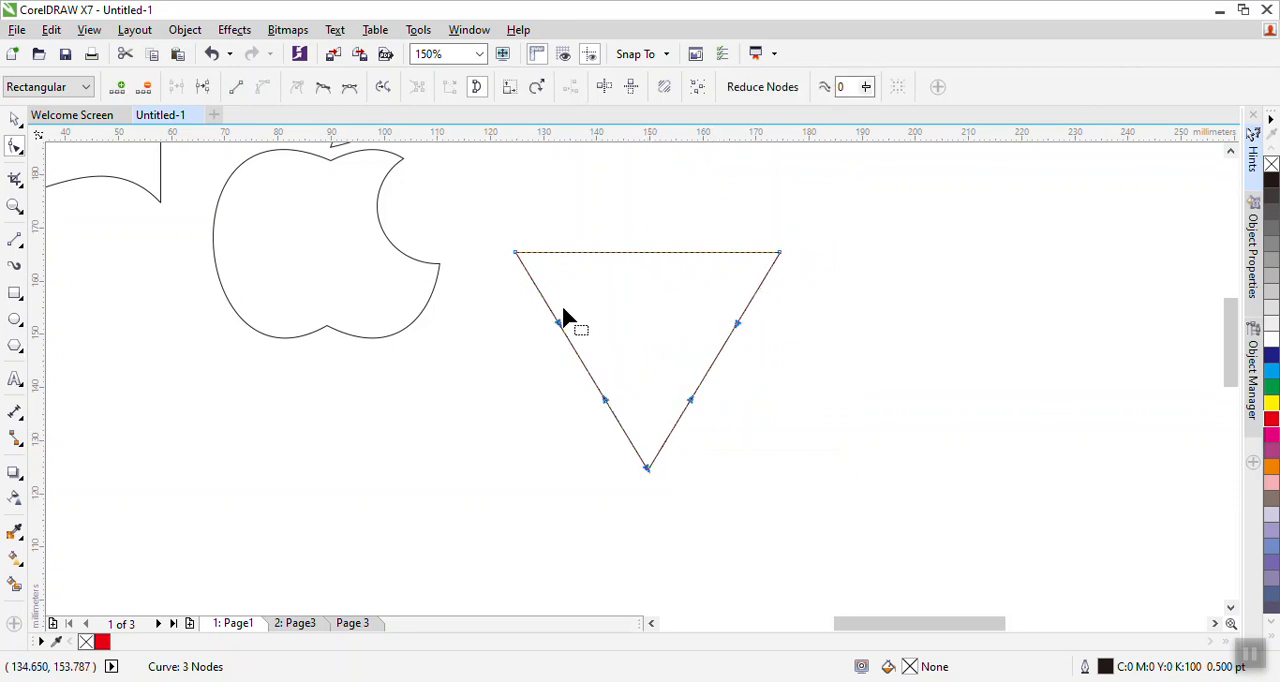
# - Drag the top-left node toward the right corner and bend the sides into a curved stem shape
pyautogui.moveTo(516, 254); pyautogui.dragTo(686, 253)
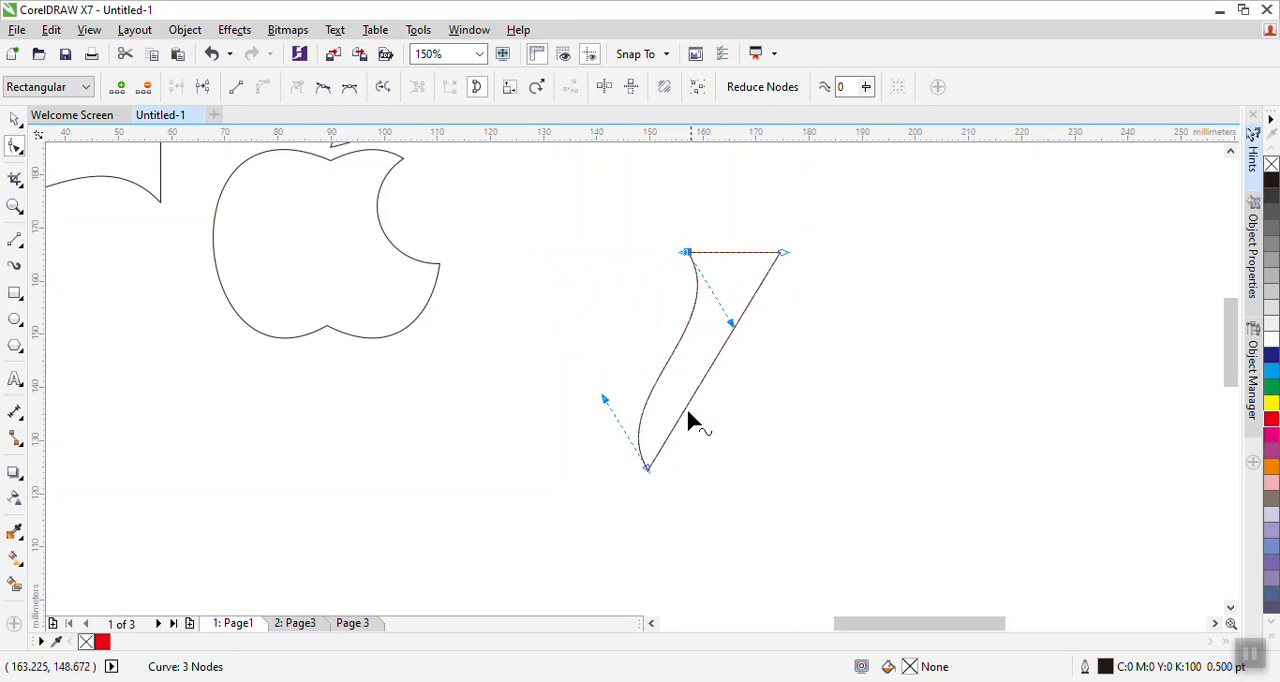
pyautogui.moveTo(692, 400); pyautogui.dragTo(677, 397)
pyautogui.moveTo(731, 330); pyautogui.dragTo(723, 297)
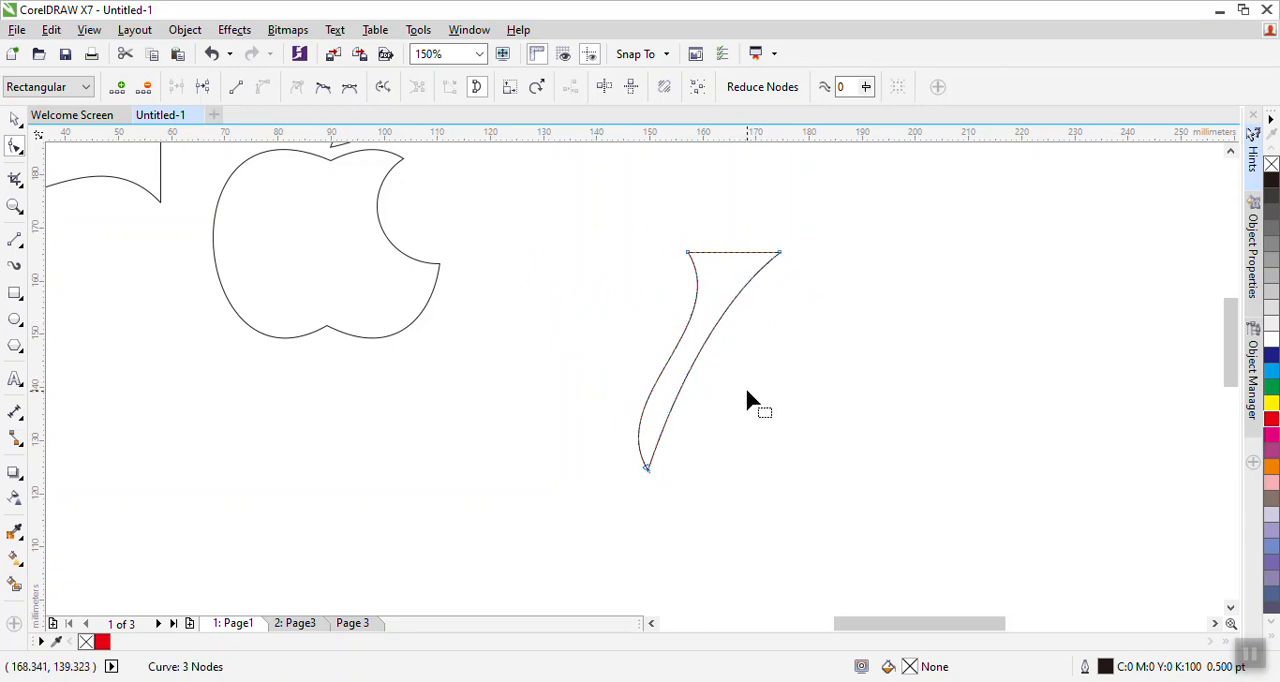
pyautogui.moveTo(685, 250); pyautogui.dragTo(706, 251)
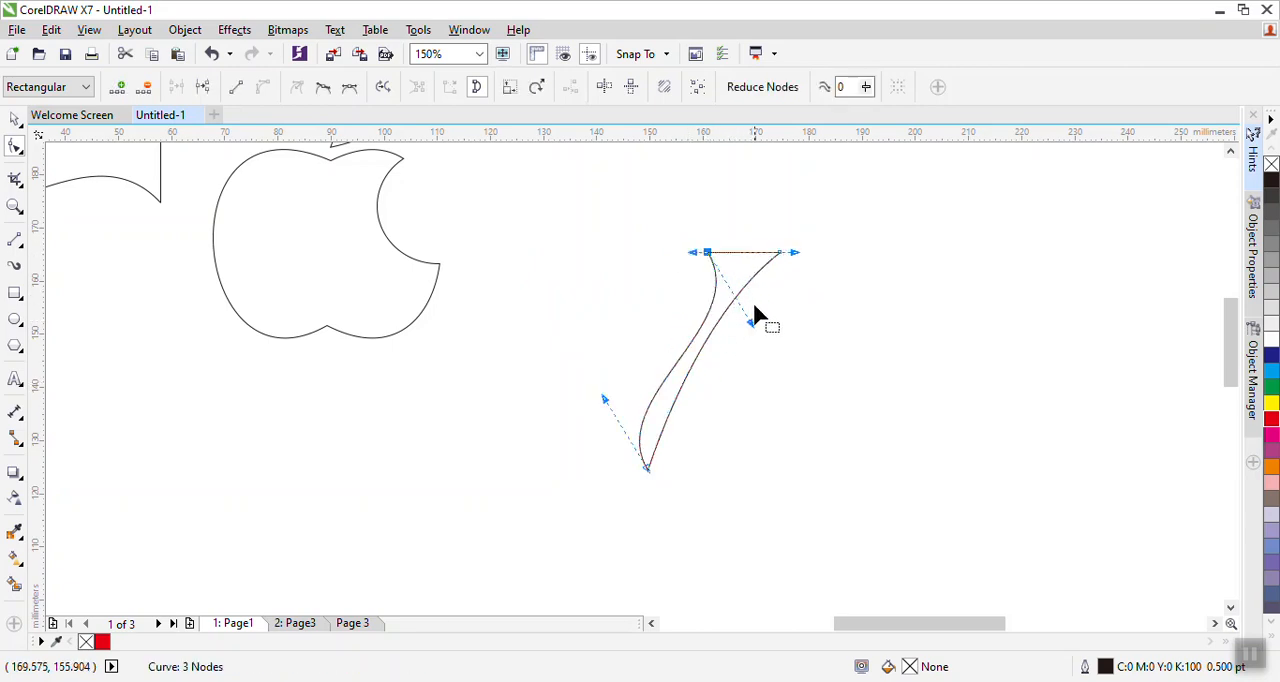
pyautogui.moveTo(750, 315); pyautogui.dragTo(702, 294)
pyautogui.click(708, 254)
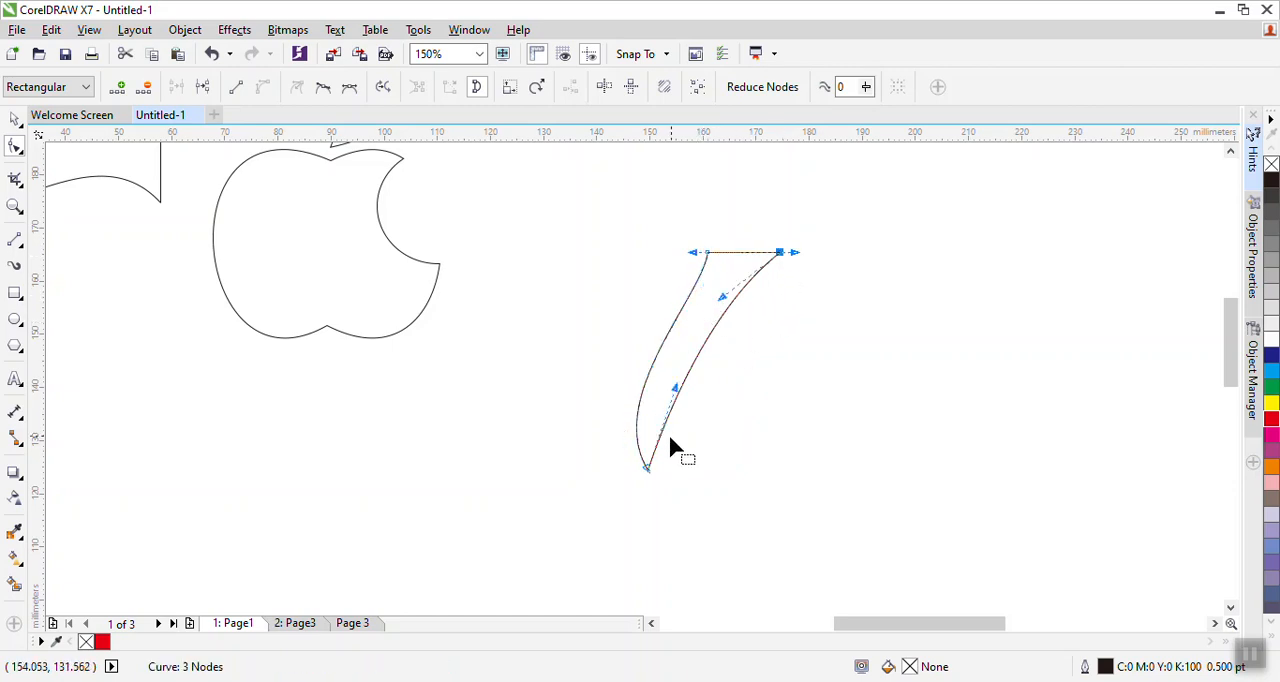
# - Move the top-right node slightly left and adjust the side curve handles of the stem
pyautogui.moveTo(680, 400); pyautogui.dragTo(670, 392)
pyautogui.moveTo(722, 296); pyautogui.dragTo(711, 292)
pyautogui.click(763, 325)
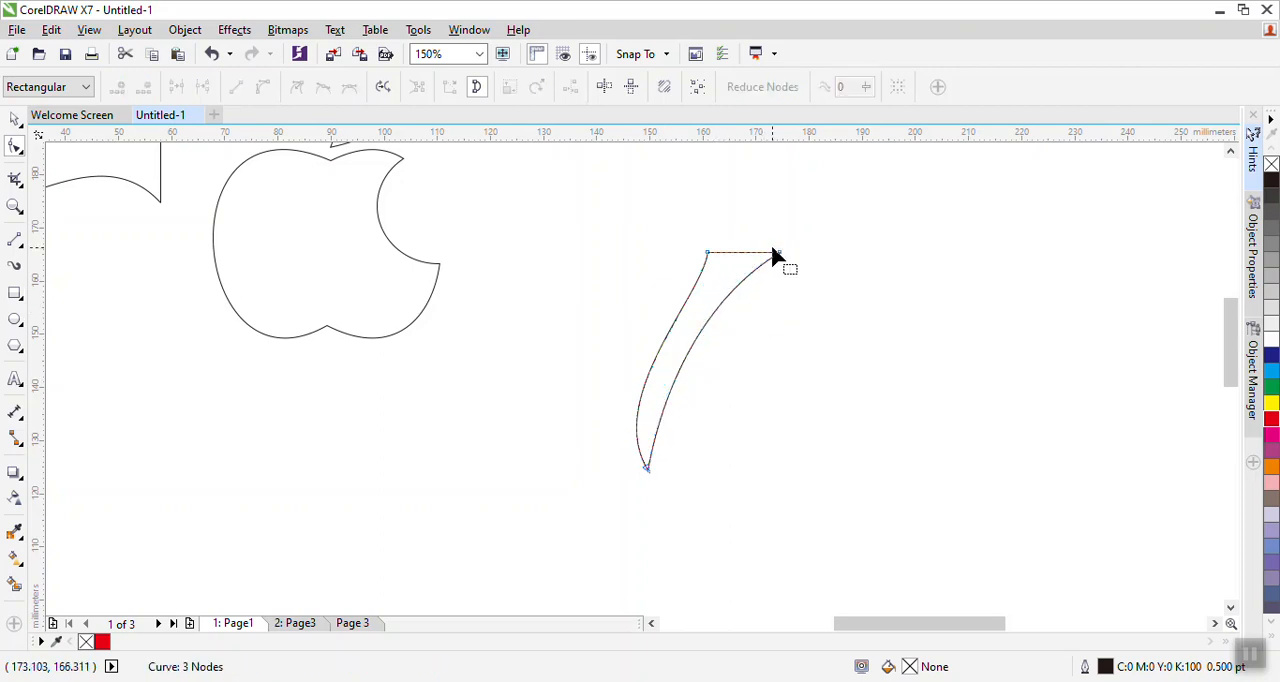
pyautogui.click(780, 254)
pyautogui.moveTo(780, 256); pyautogui.dragTo(762, 253)
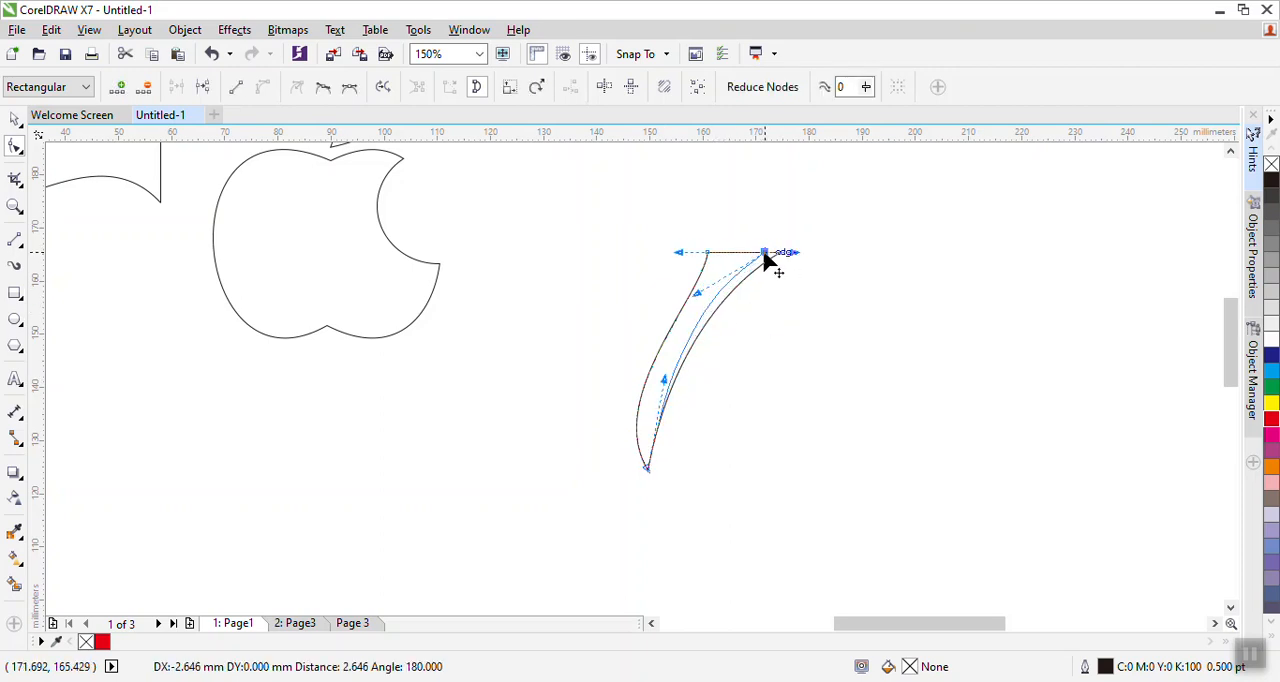
pyautogui.click(794, 320)
# - Refine the stem's curves by adjusting the handles at its top-right and bottom nodes
pyautogui.click(762, 254)
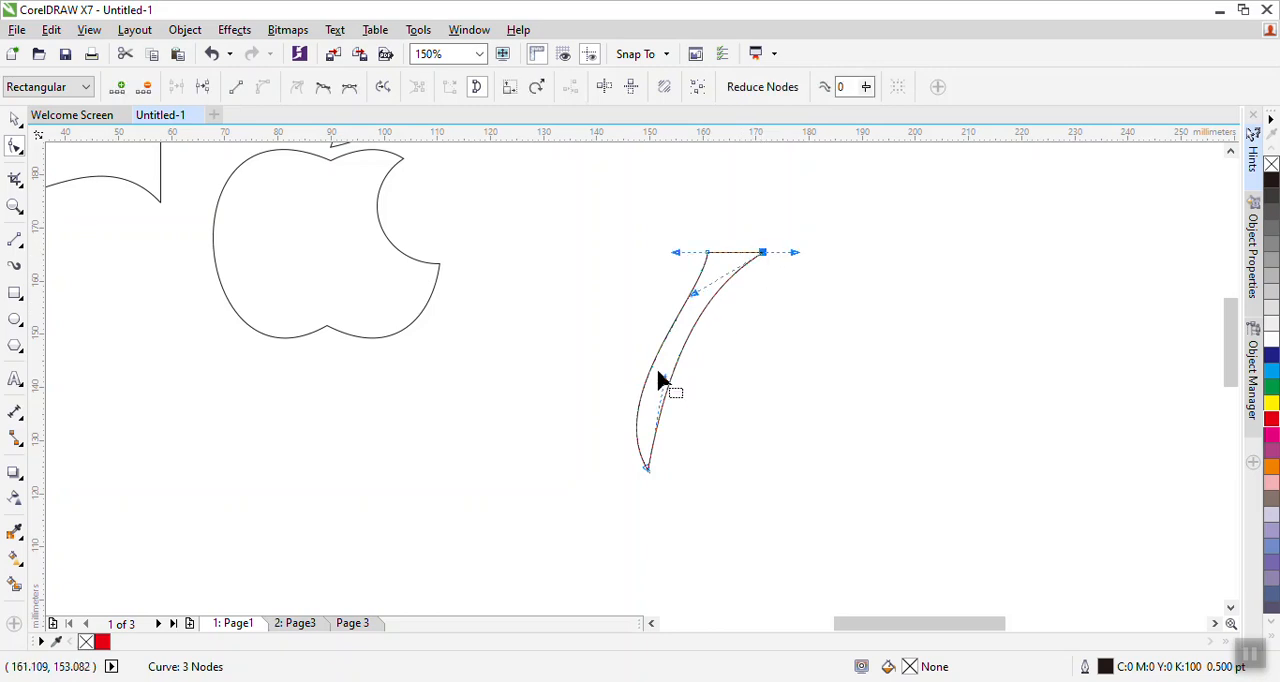
pyautogui.moveTo(663, 376); pyautogui.dragTo(670, 381)
pyautogui.moveTo(702, 295); pyautogui.dragTo(692, 295)
pyautogui.moveTo(795, 253); pyautogui.dragTo(783, 255)
pyautogui.click(632, 477)
pyautogui.click(648, 468)
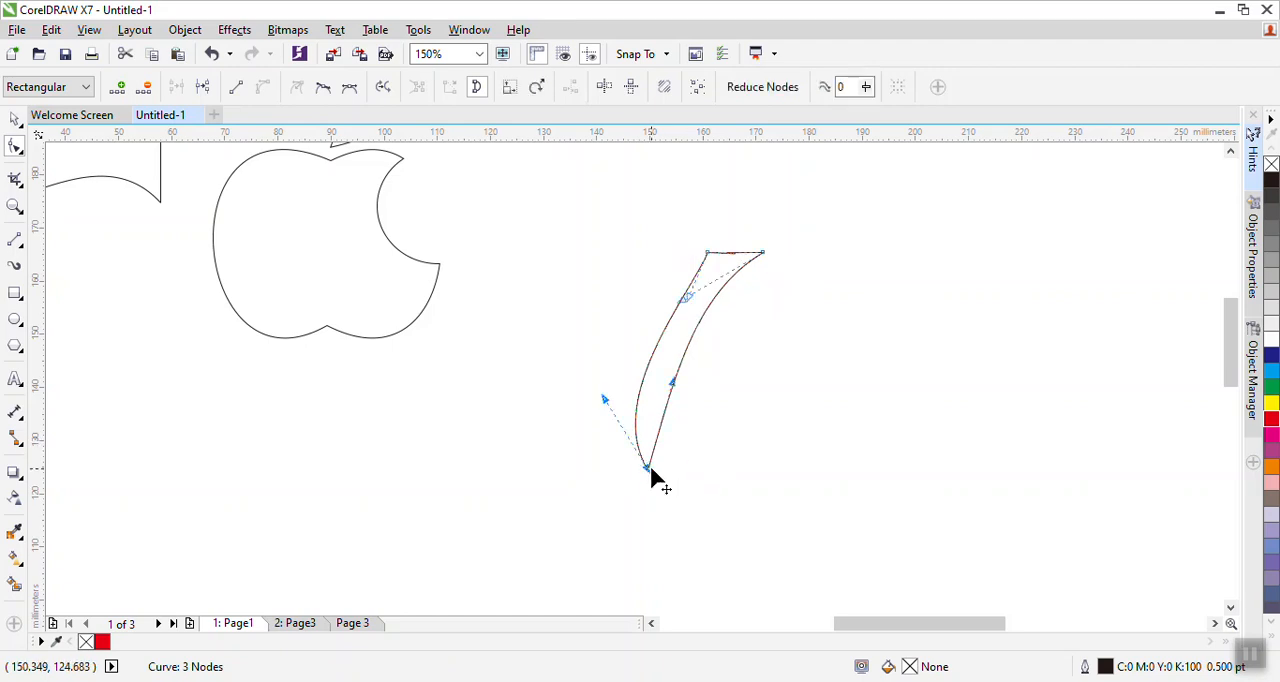
pyautogui.moveTo(673, 382); pyautogui.dragTo(664, 379)
pyautogui.moveTo(686, 307); pyautogui.dragTo(686, 306)
pyautogui.click(712, 428)
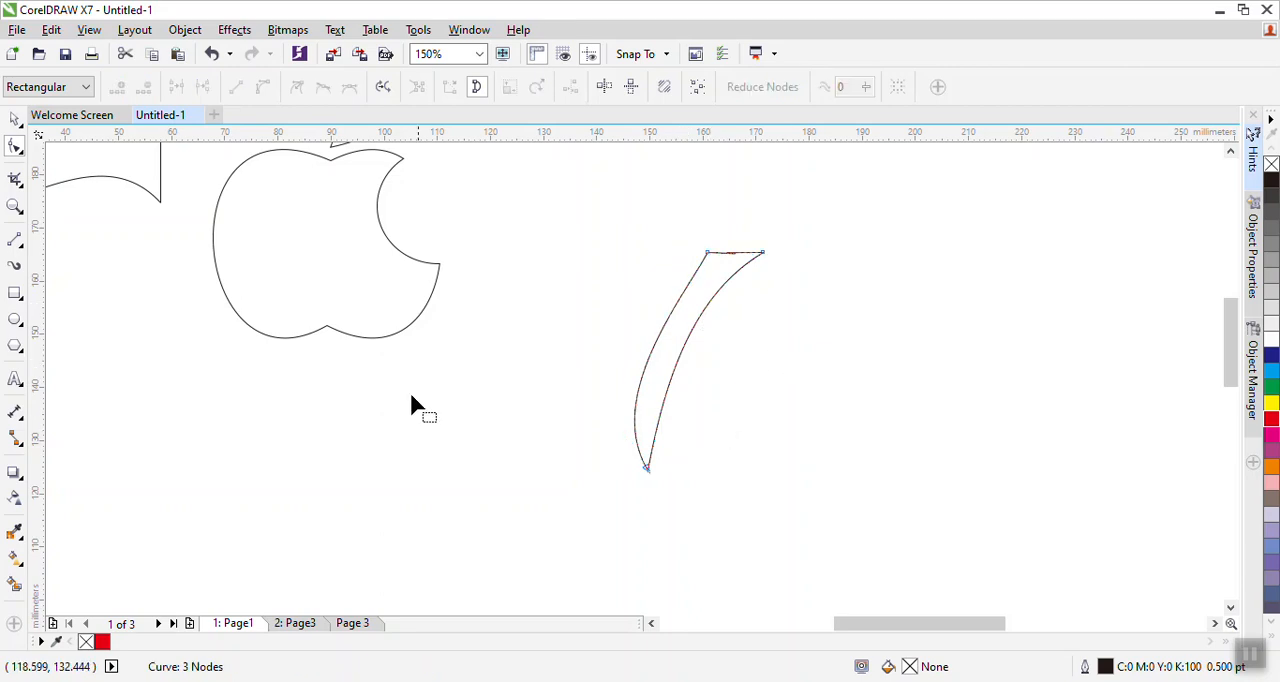
# - Mirror the leaf horizontally and move it slightly left above the apple
pyautogui.click(15, 119)
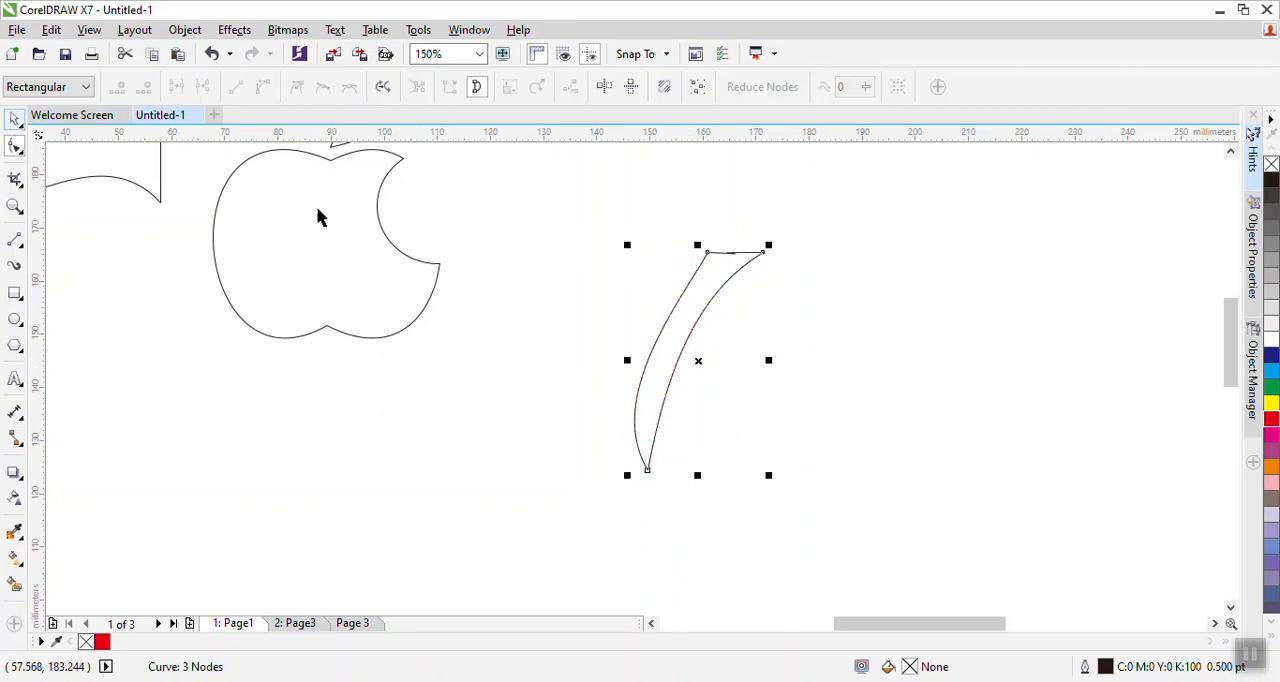
pyautogui.click(858, 339)
pyautogui.scroll(-2, 858, 335)
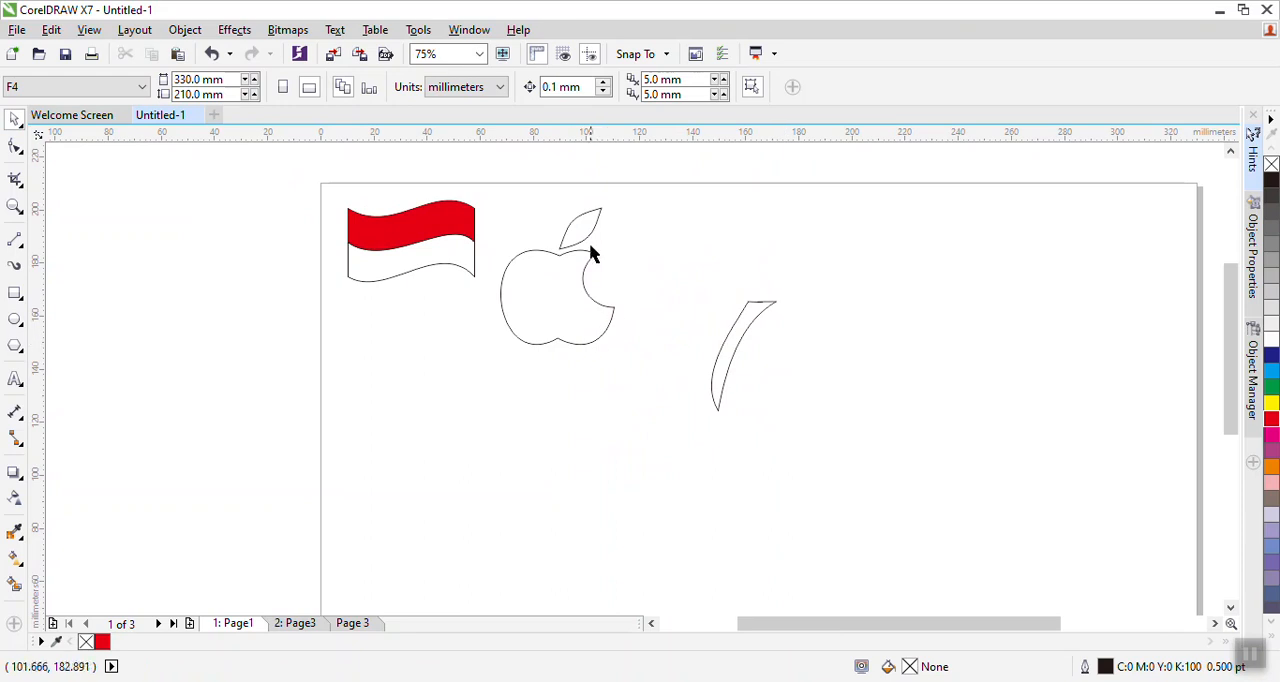
pyautogui.click(588, 228)
pyautogui.click(425, 88)
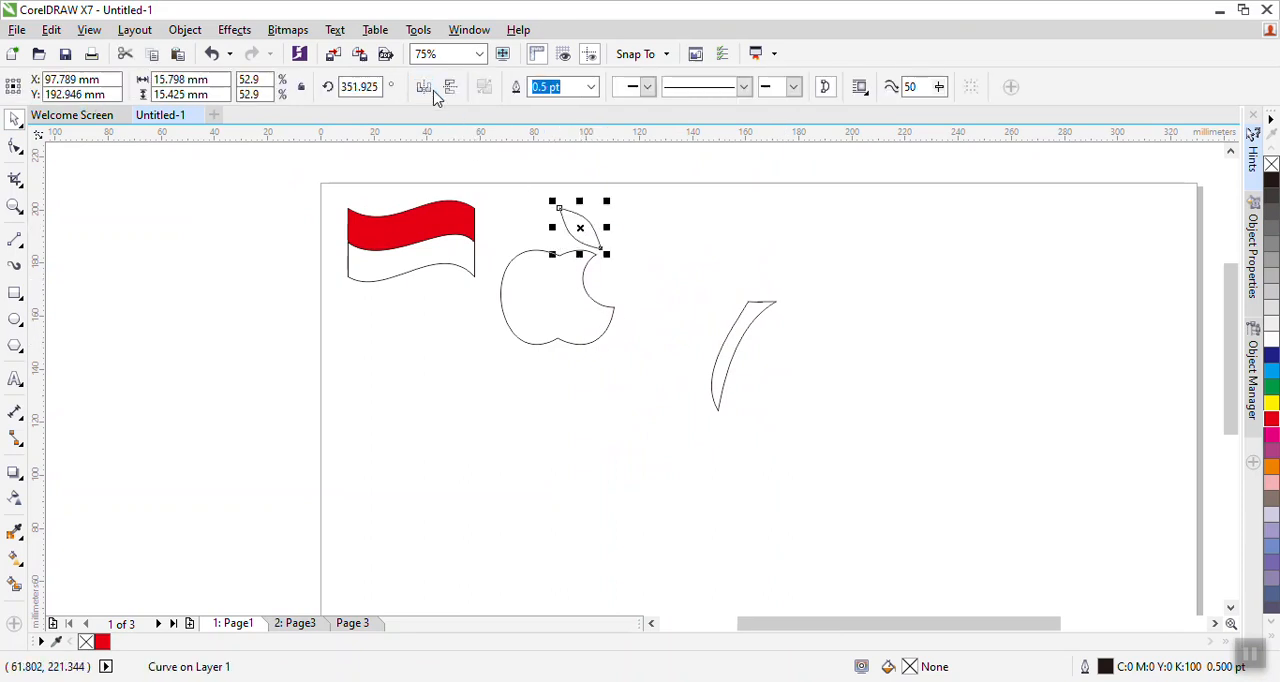
pyautogui.moveTo(583, 226); pyautogui.dragTo(539, 227)
# - Scale the stem to about 59%, rotate it and place it on top of the apple beside the leaf
pyautogui.click(705, 255)
pyautogui.doubleClick(736, 315)
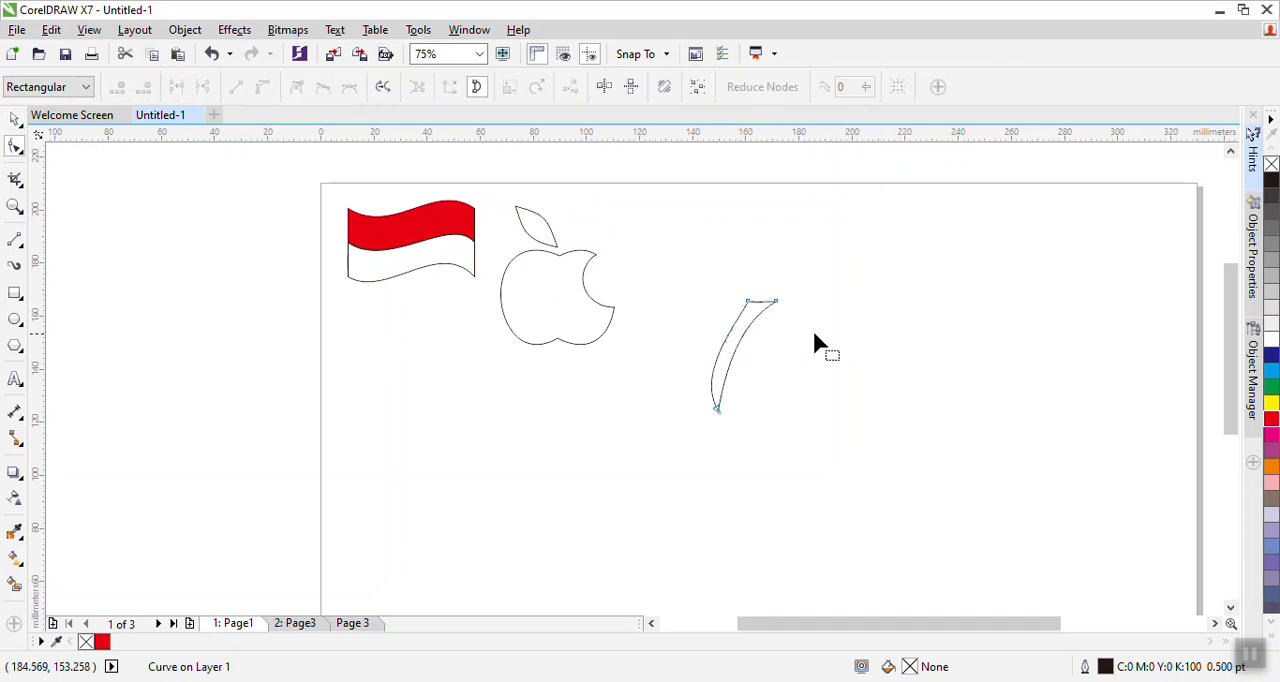
pyautogui.click(15, 119)
pyautogui.scroll(2, 720, 292)
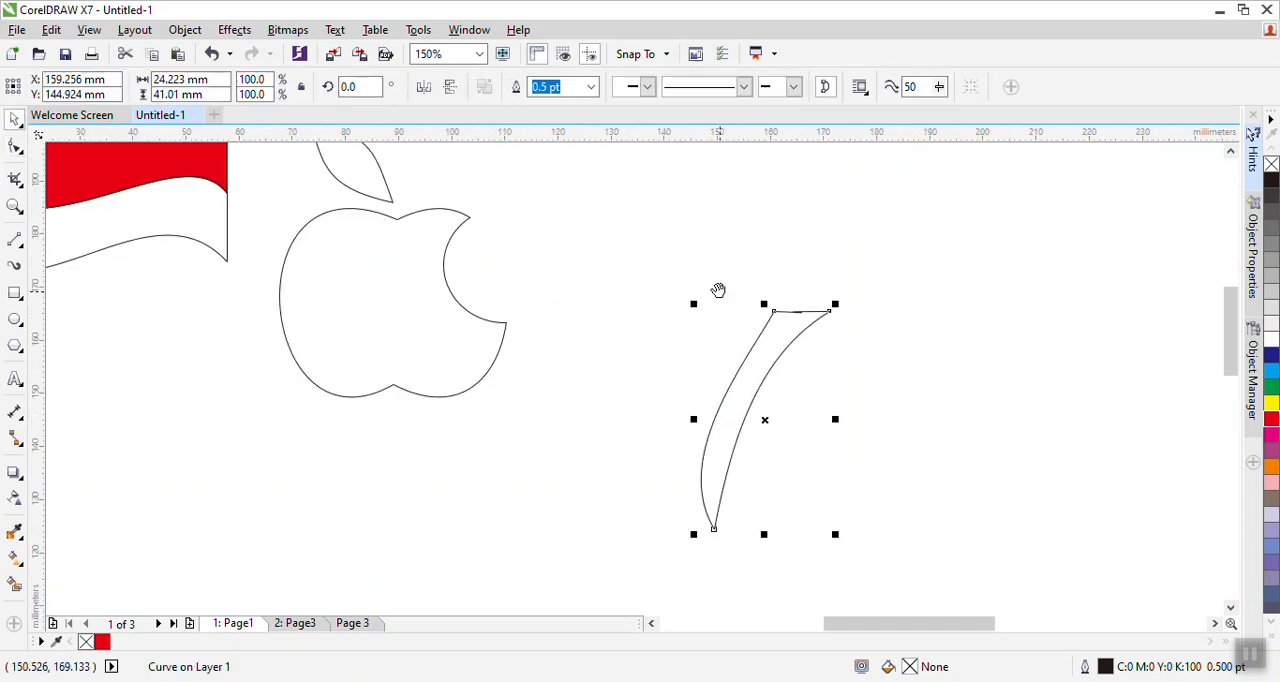
pyautogui.moveTo(710, 385); pyautogui.dragTo(462, 155)
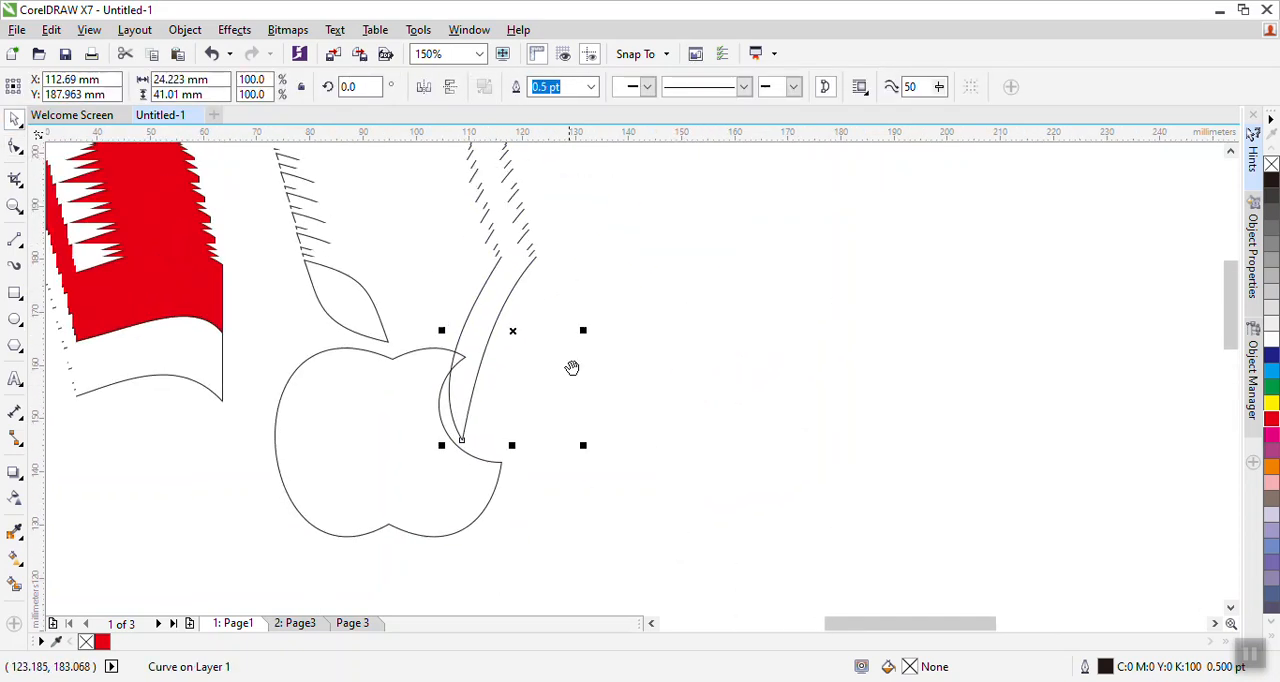
pyautogui.moveTo(469, 268); pyautogui.dragTo(528, 363)
pyautogui.moveTo(555, 422); pyautogui.dragTo(471, 322)
pyautogui.click(471, 322)
pyautogui.moveTo(543, 271); pyautogui.dragTo(541, 280)
pyautogui.click(264, 228)
pyautogui.moveTo(487, 334); pyautogui.dragTo(440, 352)
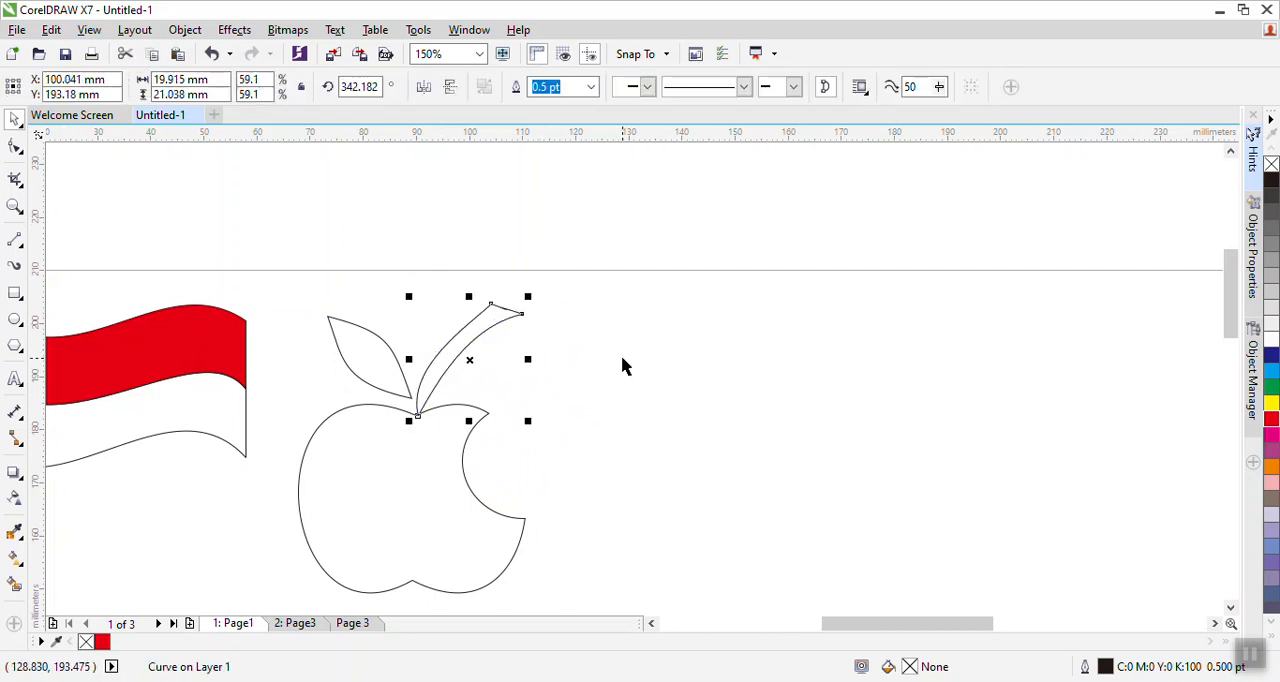
pyautogui.click(622, 366)
pyautogui.scroll(-2, 649, 370)
pyautogui.moveTo(660, 371); pyautogui.dragTo(658, 340)
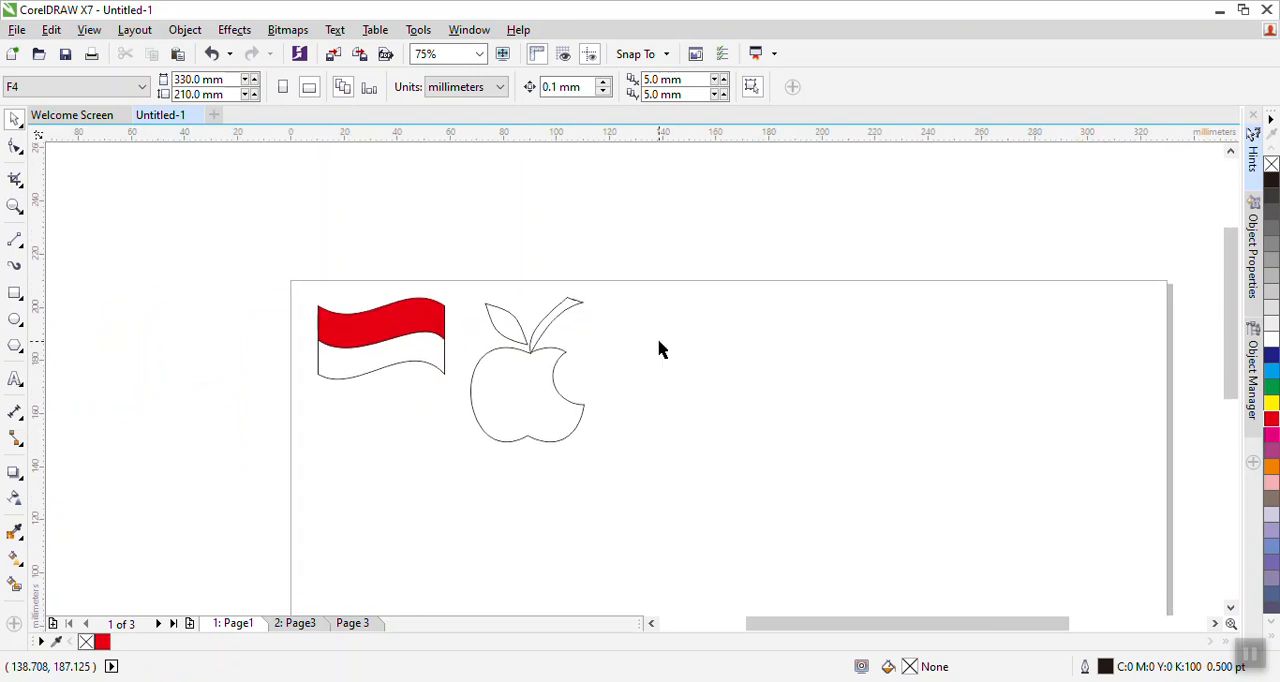
pyautogui.moveTo(727, 449); pyautogui.dragTo(706, 430)
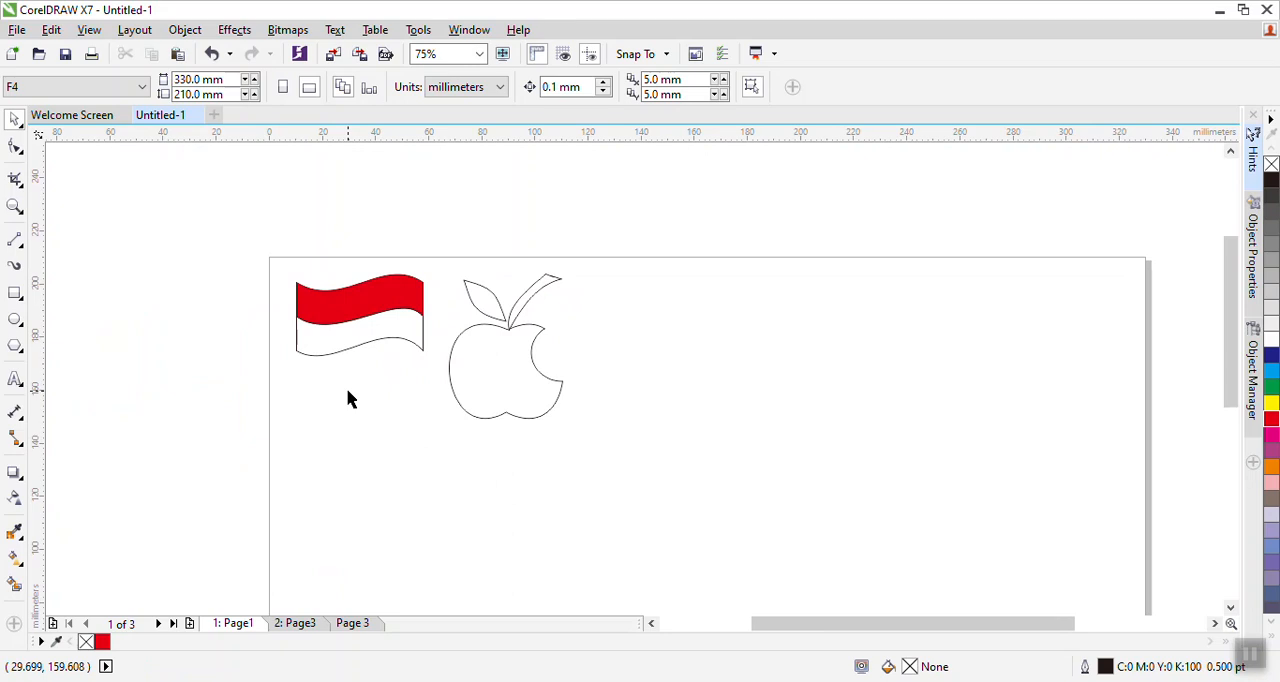
pyautogui.moveTo(391, 429); pyautogui.dragTo(298, 377)
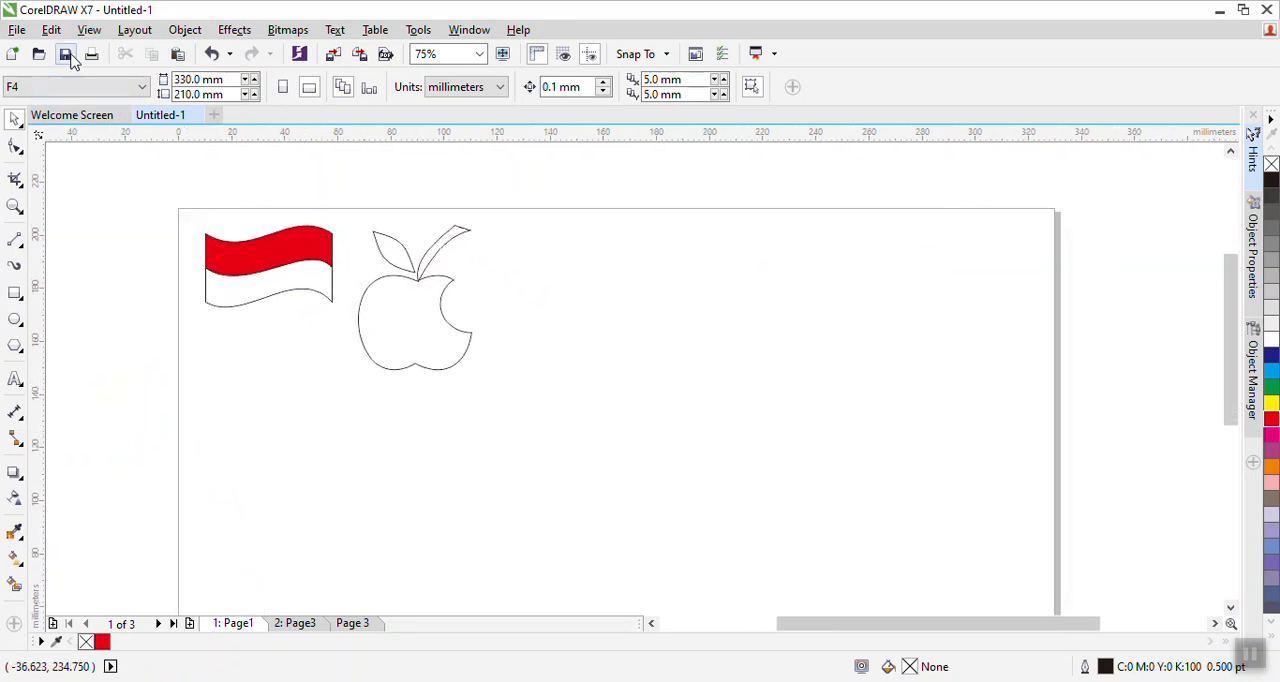